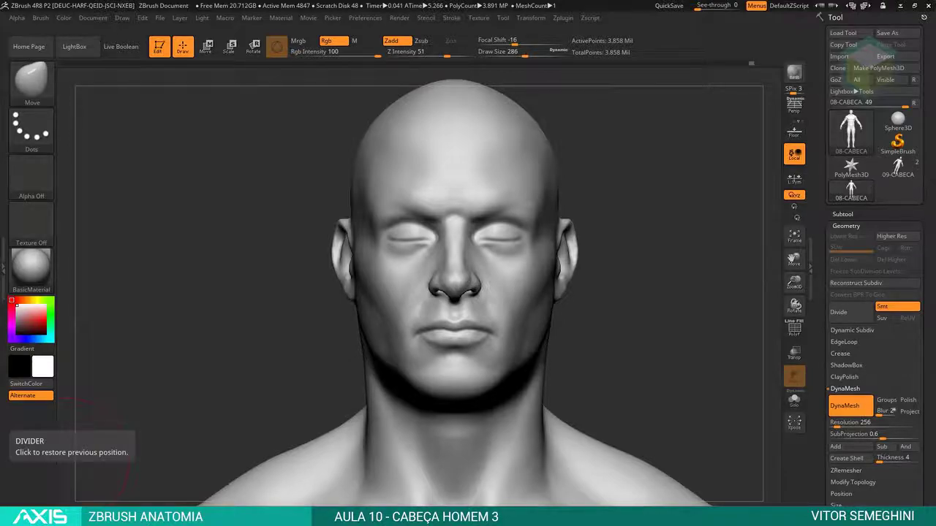
Rotate the sculpted head to a close left-profile view of the ear.
{"action": "mouse_move", "coordinate": [653, 216]}
{"action": "left_mouse_down"}
{"action": "mouse_move", "coordinate": [731, 136]}
{"action": "mouse_move", "coordinate": [648, 154]}
{"action": "mouse_move", "coordinate": [589, 255]}
{"action": "left_mouse_up"}
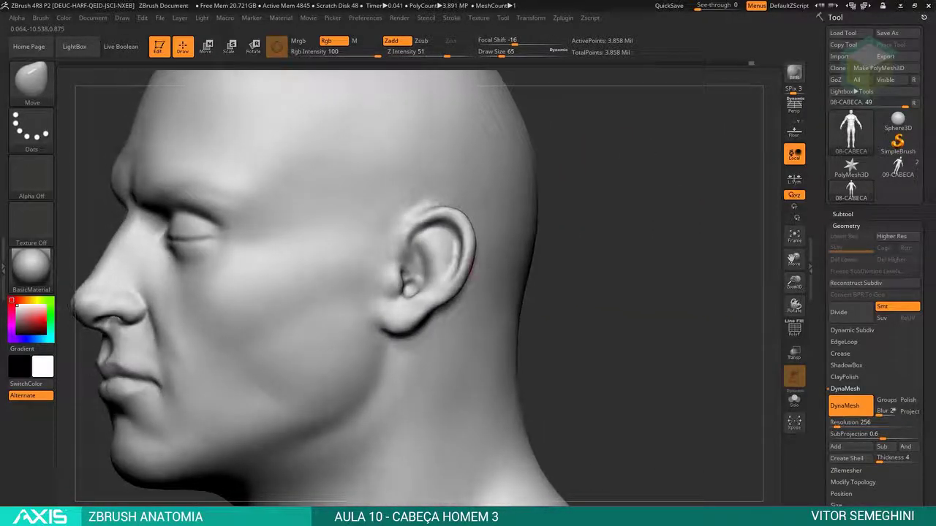
Bring up the Pinterest ear pin and trace the outer rim down to the earlobe.
{"action": "key", "text": "alt+Tab"}
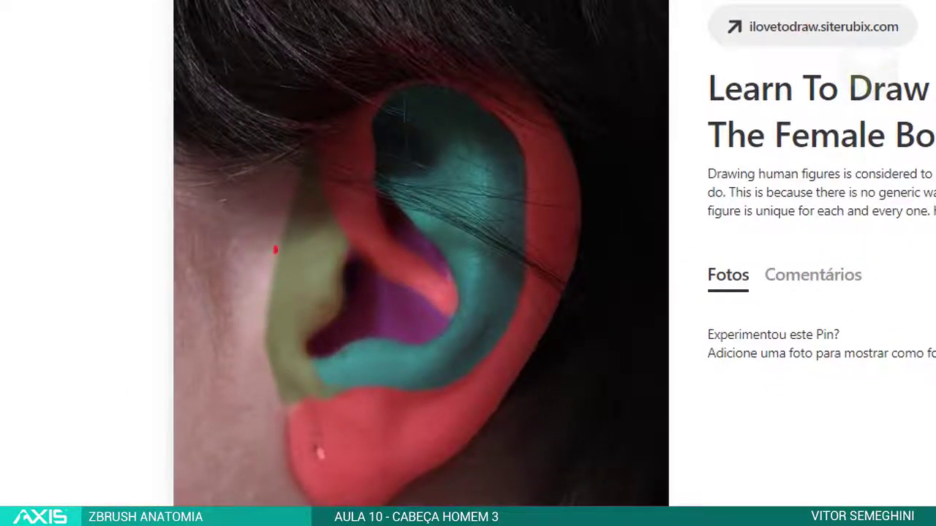
{"action": "left_click_drag", "start_coordinate": [345, 162], "coordinate": [436, 291]}
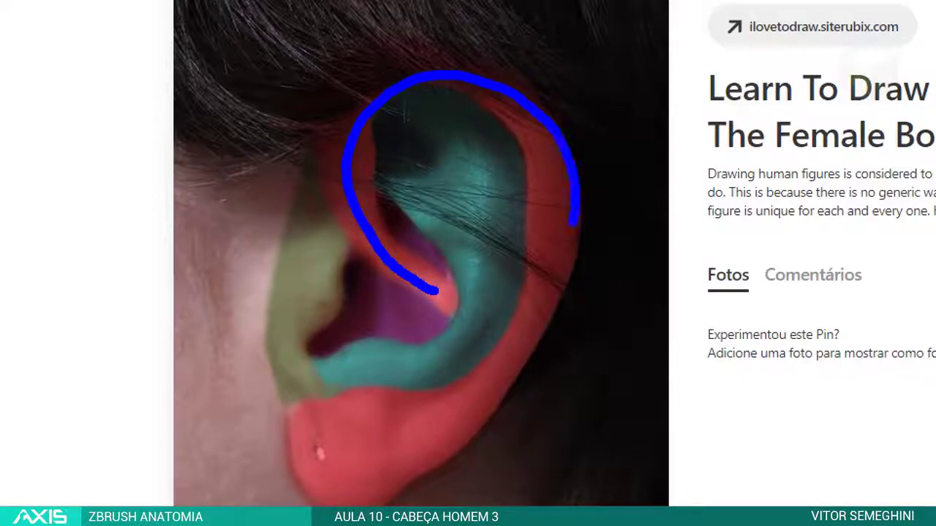
{"action": "left_click_drag", "start_coordinate": [574, 223], "coordinate": [324, 454]}
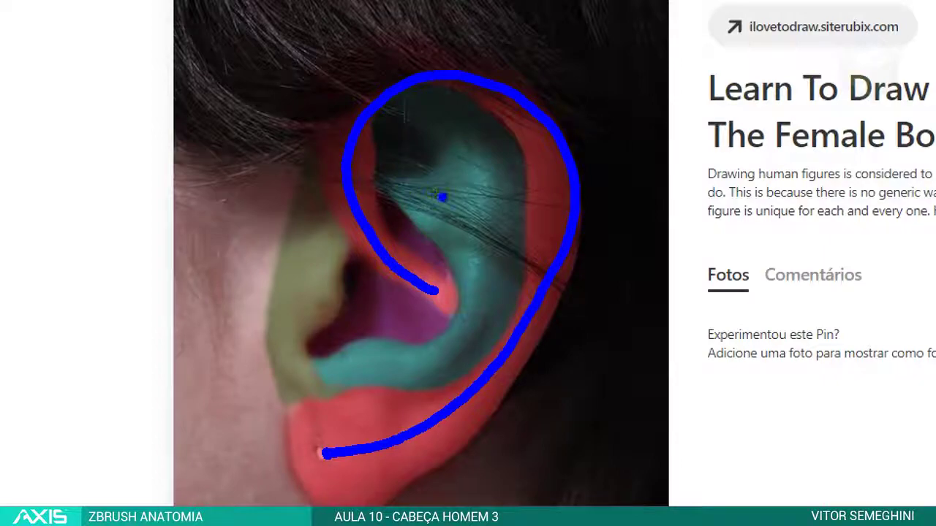
{"action": "left_click_drag", "start_coordinate": [383, 171], "coordinate": [465, 224]}
{"action": "mouse_move", "coordinate": [441, 115]}
{"action": "left_mouse_down"}
{"action": "mouse_move", "coordinate": [458, 173]}
{"action": "mouse_move", "coordinate": [461, 296]}
{"action": "mouse_move", "coordinate": [348, 356]}
{"action": "left_mouse_up"}
{"action": "key", "text": "ctrl+z"}
{"action": "key", "text": "ctrl+z"}
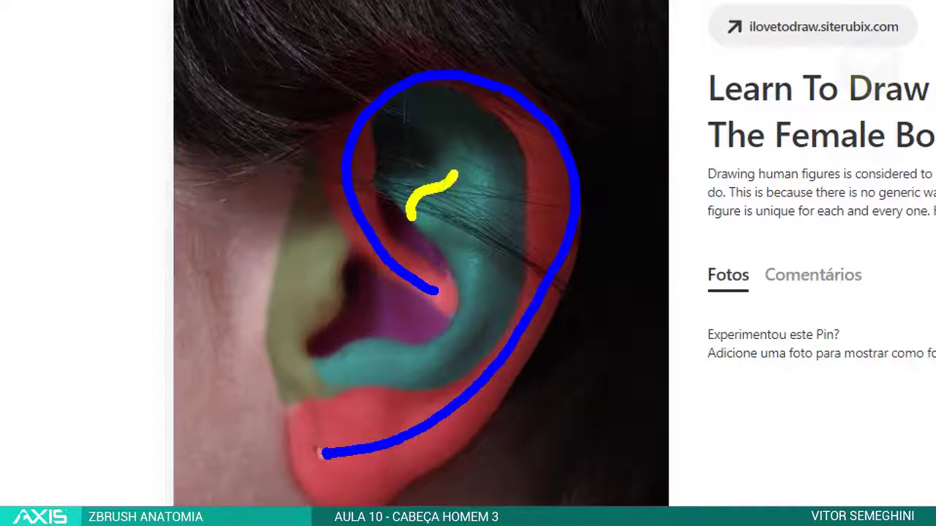
Draw yellow arcs along the inner ridge down toward the lower ear.
{"action": "mouse_move", "coordinate": [455, 174]}
{"action": "left_mouse_down"}
{"action": "mouse_move", "coordinate": [495, 146]}
{"action": "mouse_move", "coordinate": [522, 157]}
{"action": "left_mouse_up"}
{"action": "left_click", "coordinate": [500, 173]}
{"action": "left_click_drag", "start_coordinate": [459, 192], "coordinate": [520, 192]}
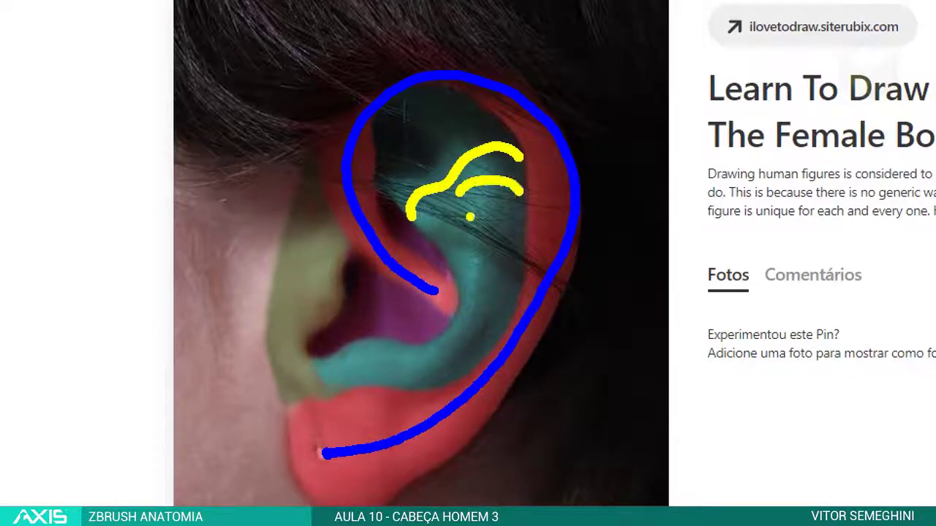
{"action": "left_click_drag", "start_coordinate": [468, 217], "coordinate": [506, 225]}
{"action": "left_click_drag", "start_coordinate": [468, 252], "coordinate": [499, 261]}
{"action": "mouse_move", "coordinate": [443, 212]}
{"action": "left_mouse_down"}
{"action": "mouse_move", "coordinate": [423, 246]}
{"action": "mouse_move", "coordinate": [474, 251]}
{"action": "mouse_move", "coordinate": [468, 299]}
{"action": "mouse_move", "coordinate": [479, 343]}
{"action": "mouse_move", "coordinate": [439, 373]}
{"action": "left_mouse_up"}
{"action": "left_click_drag", "start_coordinate": [418, 348], "coordinate": [422, 380]}
{"action": "left_click_drag", "start_coordinate": [406, 349], "coordinate": [395, 375]}
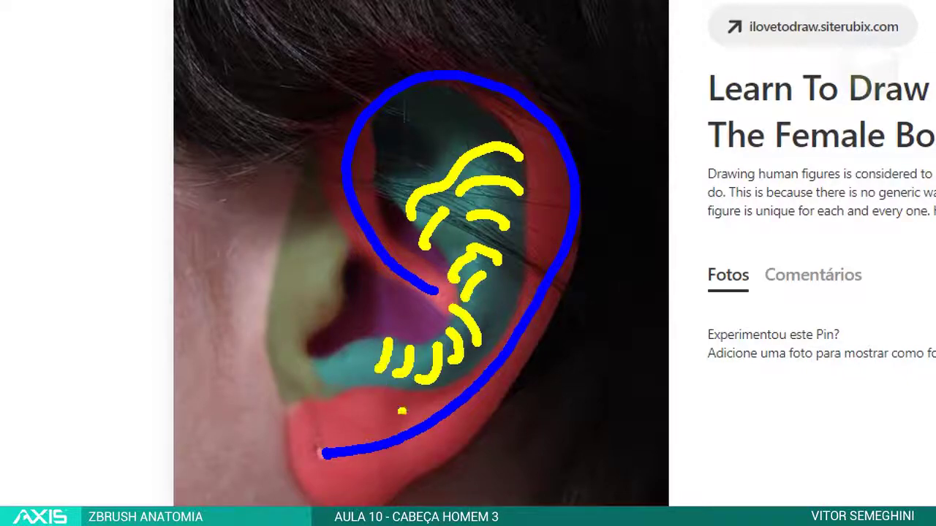
Mark the tragus with short strokes and arcs, then undo the extra ones.
{"action": "left_click_drag", "start_coordinate": [311, 221], "coordinate": [335, 241]}
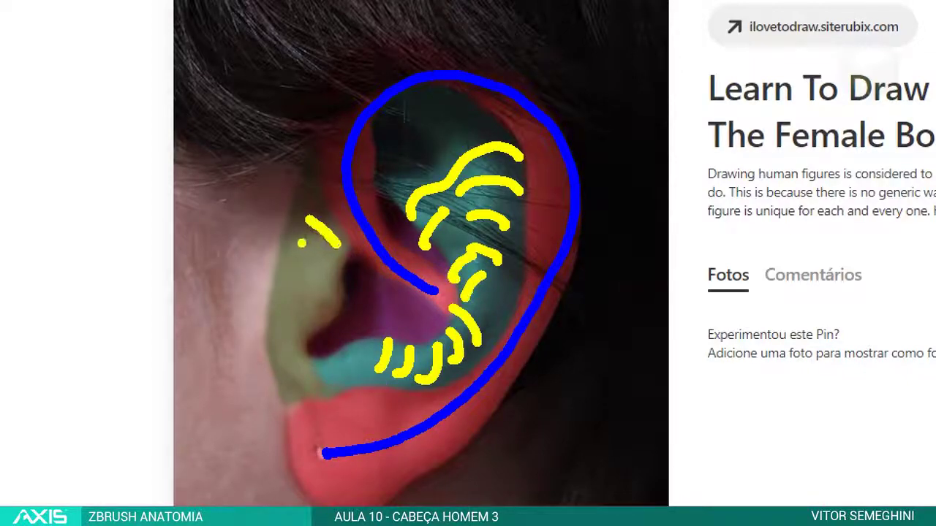
{"action": "left_click_drag", "start_coordinate": [289, 271], "coordinate": [346, 294]}
{"action": "mouse_move", "coordinate": [283, 295]}
{"action": "left_mouse_down"}
{"action": "mouse_move", "coordinate": [331, 311]}
{"action": "mouse_move", "coordinate": [316, 322]}
{"action": "left_mouse_up"}
{"action": "left_click_drag", "start_coordinate": [283, 329], "coordinate": [303, 331]}
{"action": "left_click", "coordinate": [334, 330]}
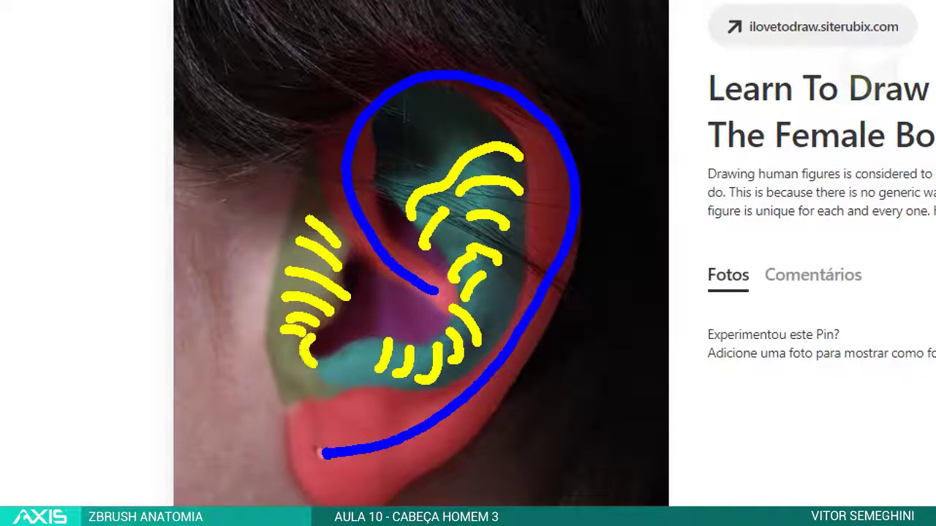
{"action": "key", "text": "ctrl+z"}
{"action": "key", "text": "ctrl+z"}
{"action": "key", "text": "ctrl+z"}
{"action": "key", "text": "ctrl+z"}
{"action": "key", "text": "ctrl+z"}
{"action": "key", "text": "ctrl+z"}
{"action": "key", "text": "ctrl+z"}
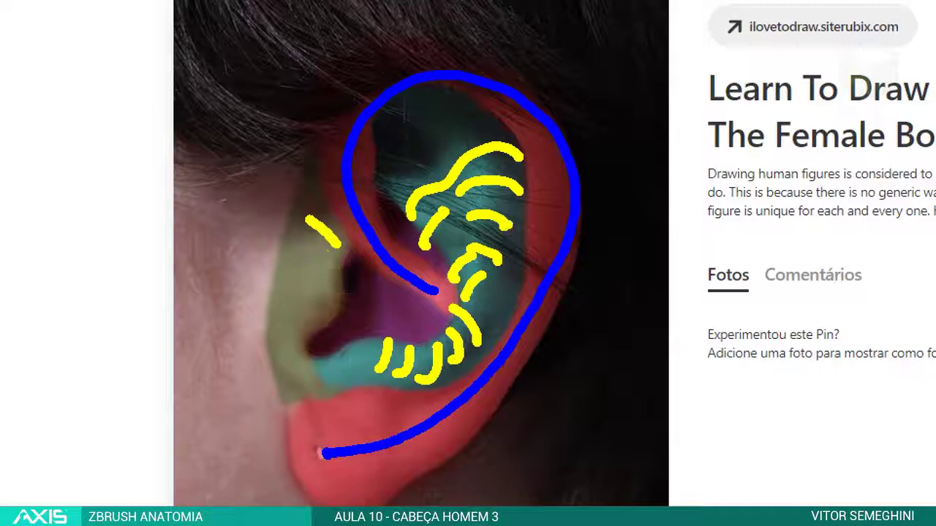
{"action": "key", "text": "ctrl+z"}
{"action": "key", "text": "ctrl+z"}
Redraw strokes outlining the inner ridge and bowl of the ear toward the earlobe.
{"action": "mouse_move", "coordinate": [349, 251]}
{"action": "left_mouse_down"}
{"action": "mouse_move", "coordinate": [386, 247]}
{"action": "mouse_move", "coordinate": [339, 278]}
{"action": "left_mouse_up"}
{"action": "mouse_move", "coordinate": [330, 318]}
{"action": "left_mouse_down"}
{"action": "mouse_move", "coordinate": [302, 356]}
{"action": "mouse_move", "coordinate": [379, 339]}
{"action": "left_mouse_up"}
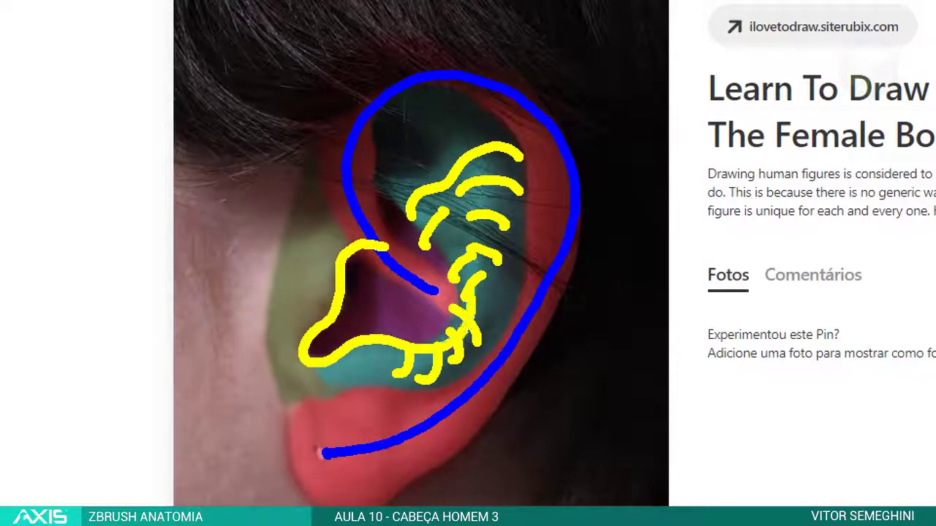
{"action": "mouse_move", "coordinate": [469, 284]}
{"action": "left_mouse_down"}
{"action": "mouse_move", "coordinate": [429, 239]}
{"action": "mouse_move", "coordinate": [372, 201]}
{"action": "left_mouse_up"}
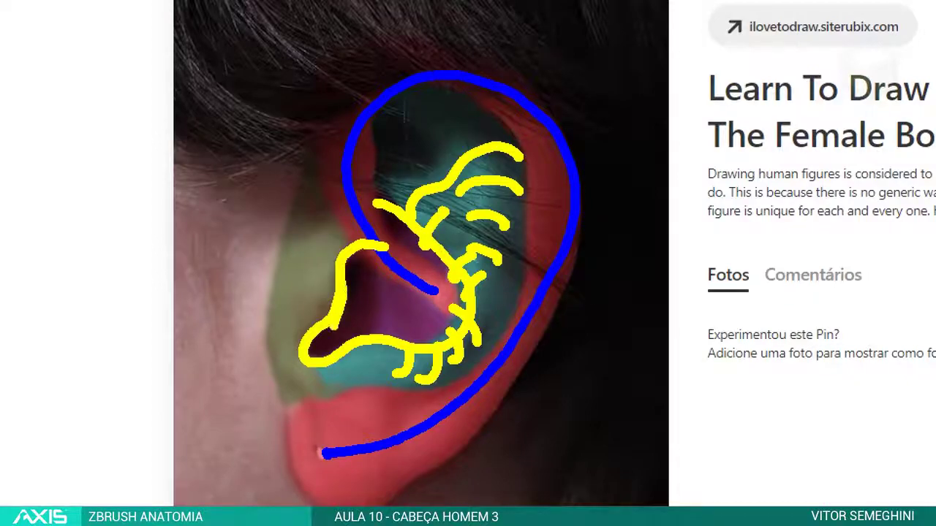
{"action": "left_click_drag", "start_coordinate": [331, 325], "coordinate": [375, 350]}
{"action": "left_click_drag", "start_coordinate": [410, 376], "coordinate": [417, 387]}
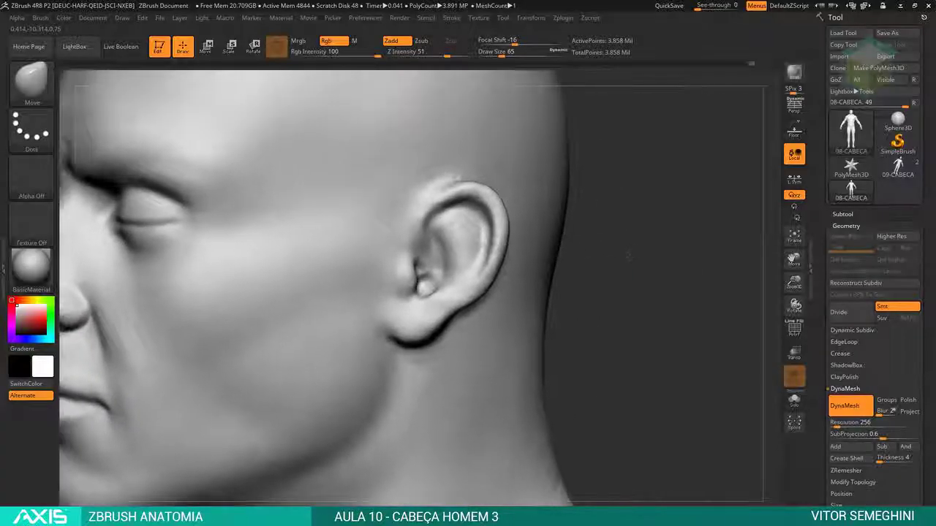
{"action": "left_click_drag", "start_coordinate": [627, 255], "coordinate": [658, 248]}
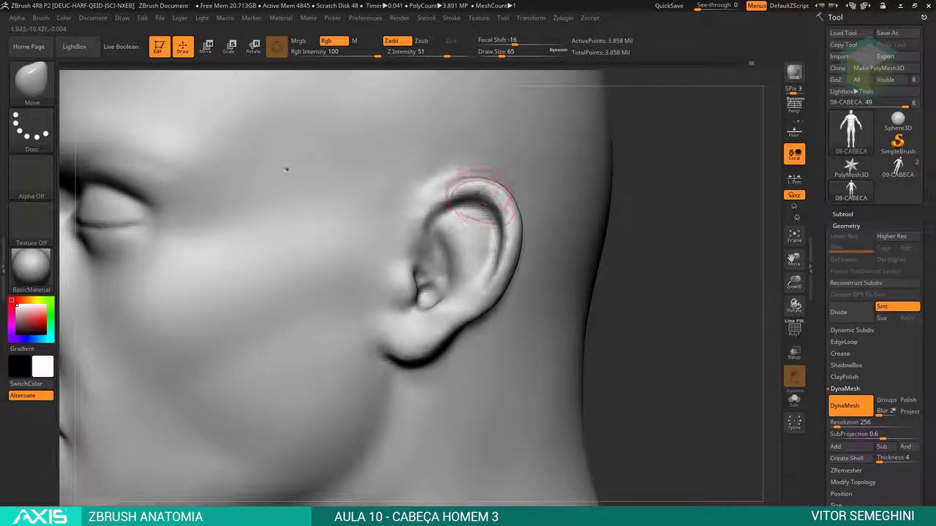
Mask the ear's upper rim and inner bowl at brush size 41, switching to MaskPen.
{"action": "key", "text": "space"}
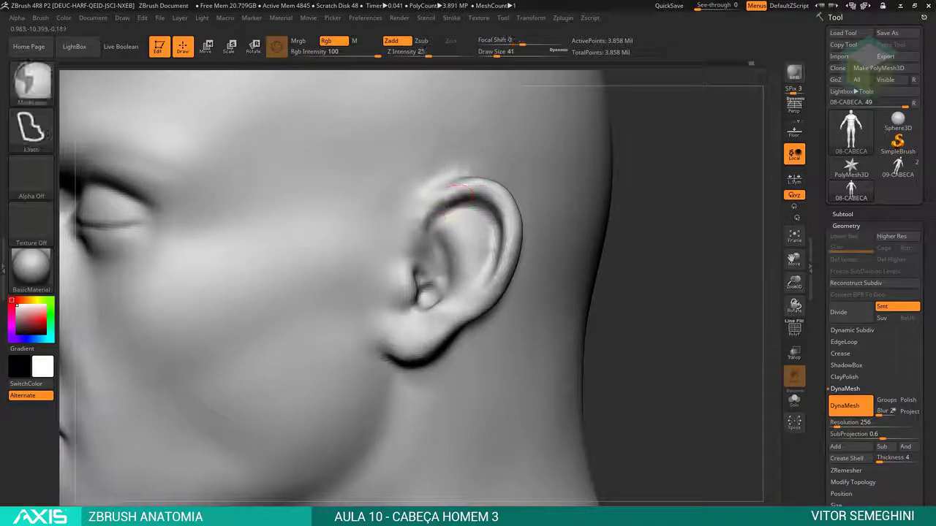
{"action": "left_click_drag", "start_coordinate": [439, 187], "coordinate": [511, 228], "text": "ctrl+shift"}
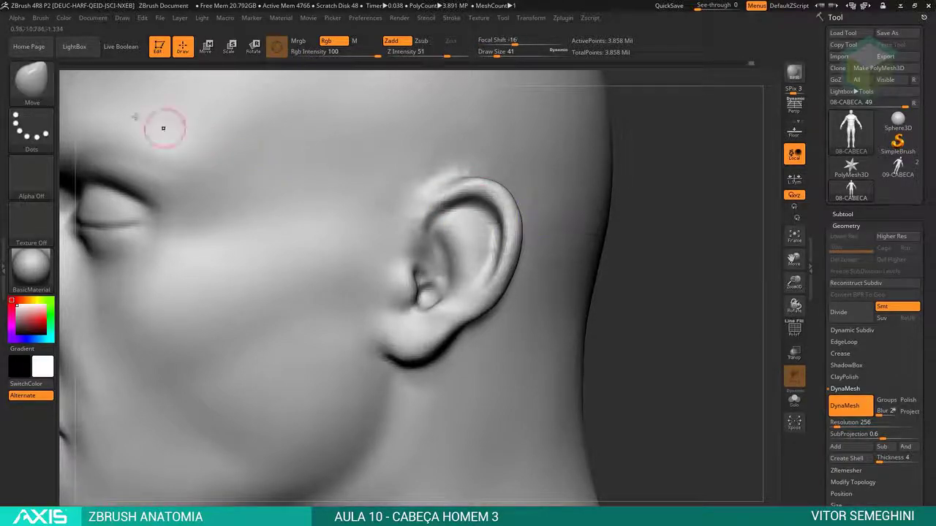
{"action": "left_click", "coordinate": [32, 81], "text": "ctrl"}
{"action": "left_click", "coordinate": [279, 134]}
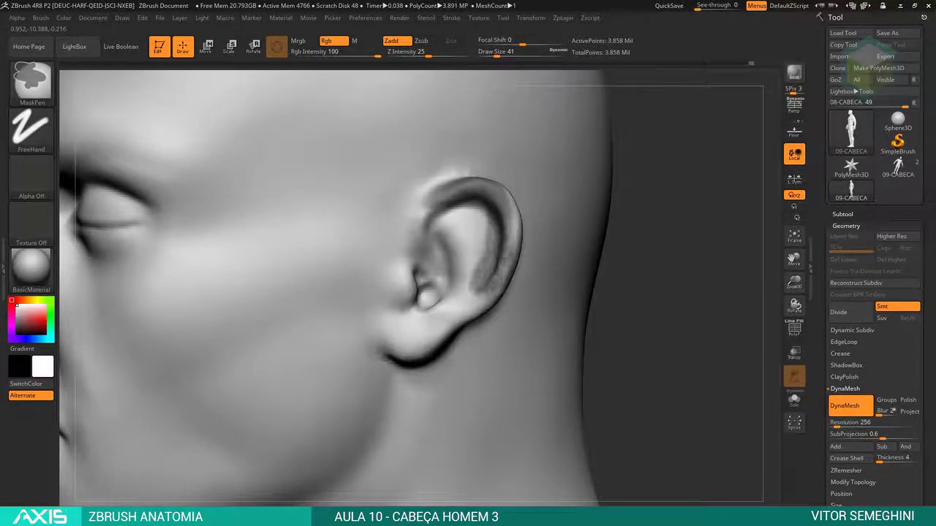
{"action": "mouse_move", "coordinate": [459, 241]}
{"action": "left_mouse_down", "text": "ctrl"}
{"action": "mouse_move", "coordinate": [468, 285]}
{"action": "mouse_move", "coordinate": [438, 307]}
{"action": "left_mouse_up", "text": "ctrl"}
{"action": "left_click", "coordinate": [647, 157], "text": "ctrl"}
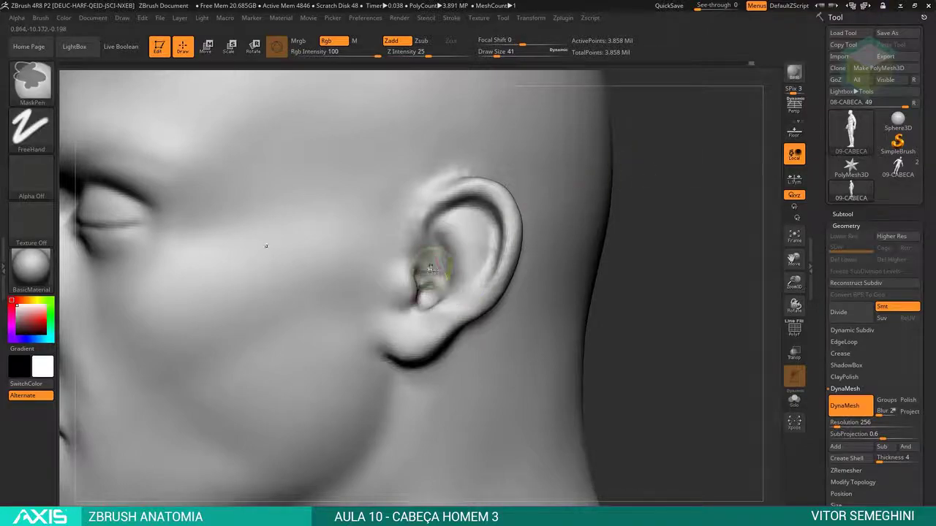
{"action": "left_click_drag", "start_coordinate": [438, 264], "coordinate": [409, 329], "text": "ctrl"}
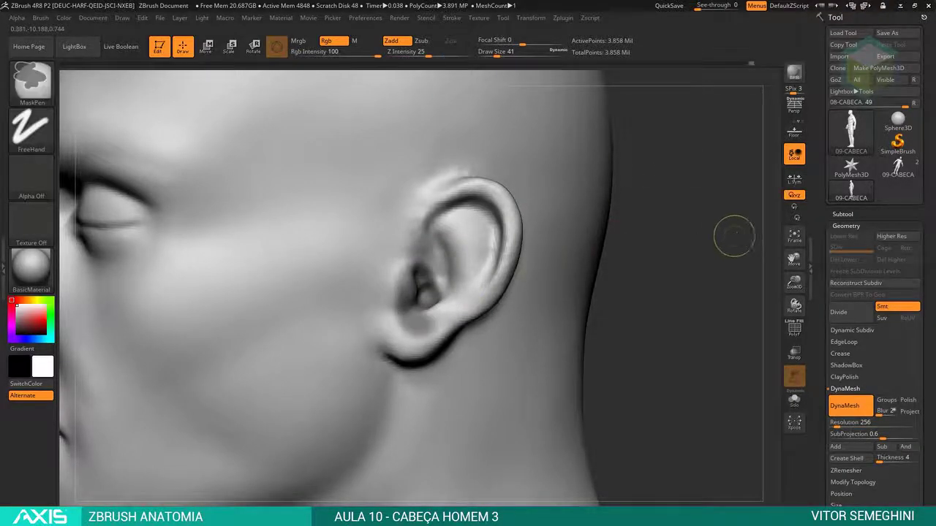
{"action": "mouse_move", "coordinate": [732, 230]}
{"action": "left_mouse_down", "text": "ctrl"}
{"action": "mouse_move", "coordinate": [697, 249]}
{"action": "mouse_move", "coordinate": [709, 241]}
{"action": "left_mouse_up", "text": "ctrl"}
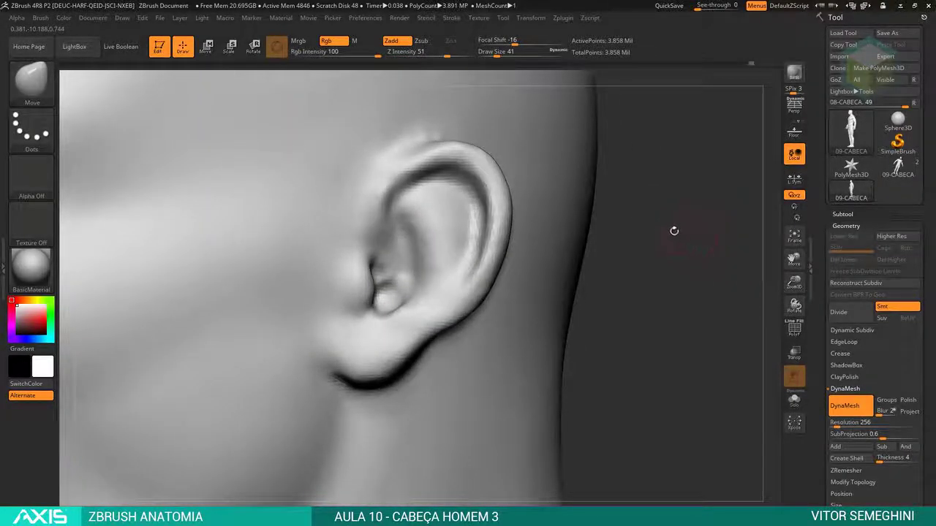
Carve a crease along the rim with DamStandard, Zsub at intensity 13, and review the profile.
{"action": "key", "text": "b"}
{"action": "key", "text": "d"}
{"action": "key", "text": "s"}
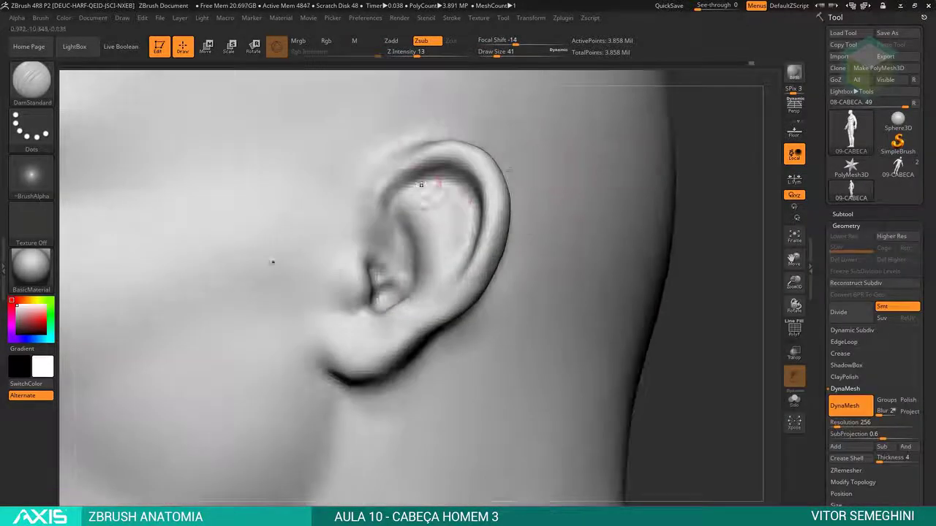
{"action": "left_click_drag", "start_coordinate": [435, 176], "coordinate": [484, 199]}
{"action": "mouse_move", "coordinate": [724, 191]}
{"action": "left_mouse_down"}
{"action": "mouse_move", "coordinate": [706, 211]}
{"action": "mouse_move", "coordinate": [674, 161]}
{"action": "left_mouse_up"}
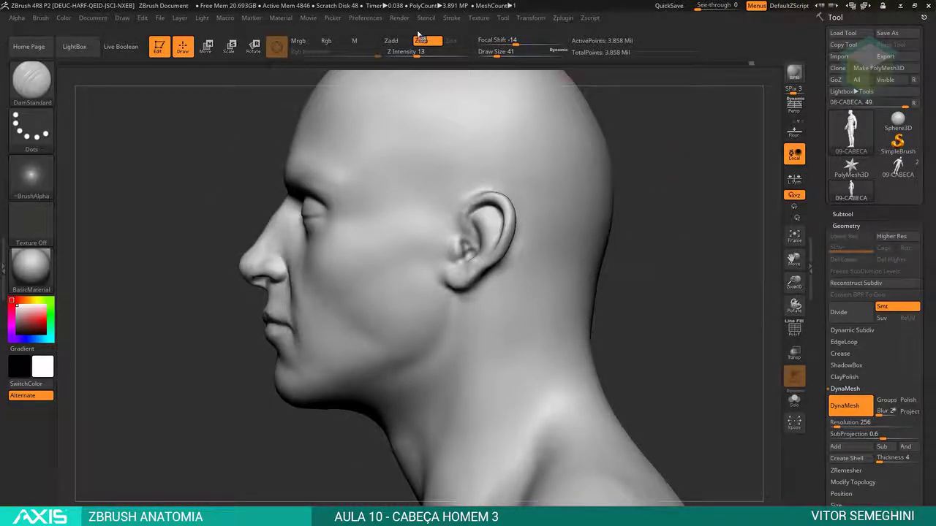
{"action": "left_click_drag", "start_coordinate": [674, 115], "coordinate": [683, 117]}
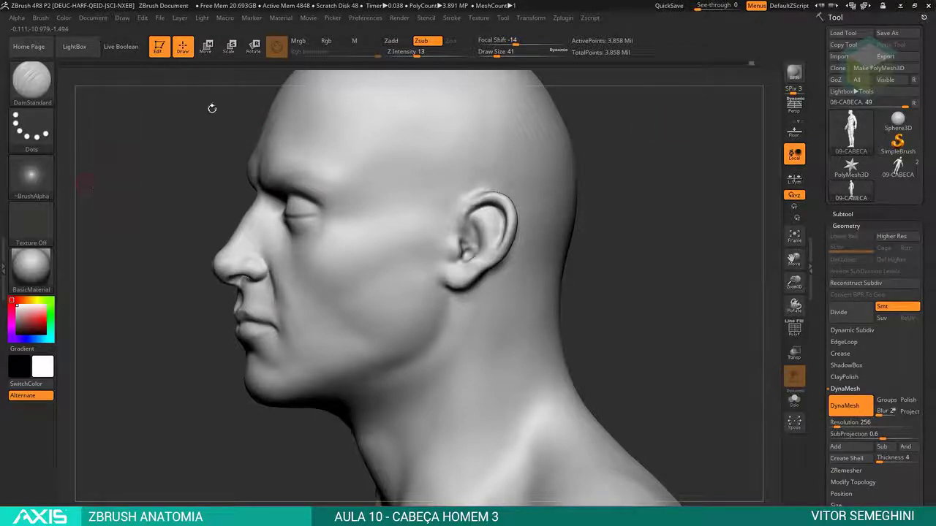
Import the colour-coded ear JPG from the Desktop as a texture and add it to Spotlight.
{"action": "left_click", "coordinate": [479, 17]}
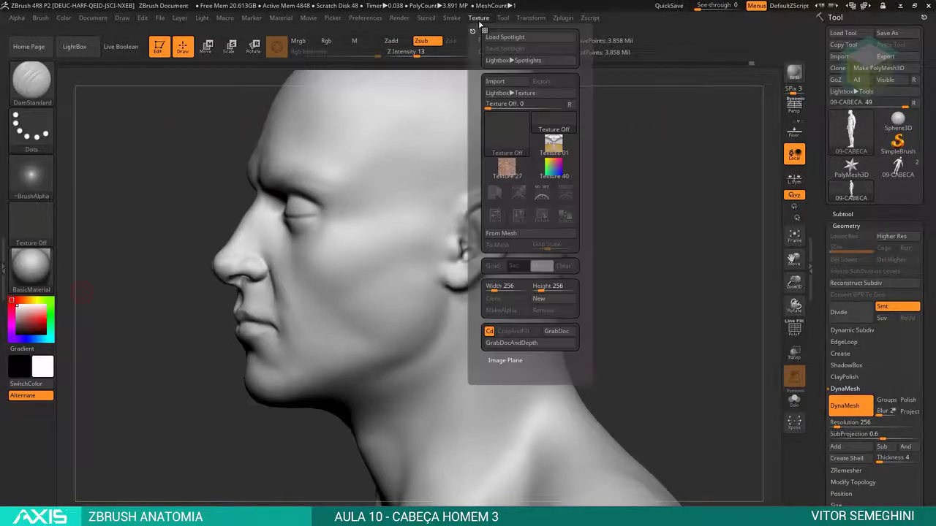
{"action": "left_click", "coordinate": [510, 83]}
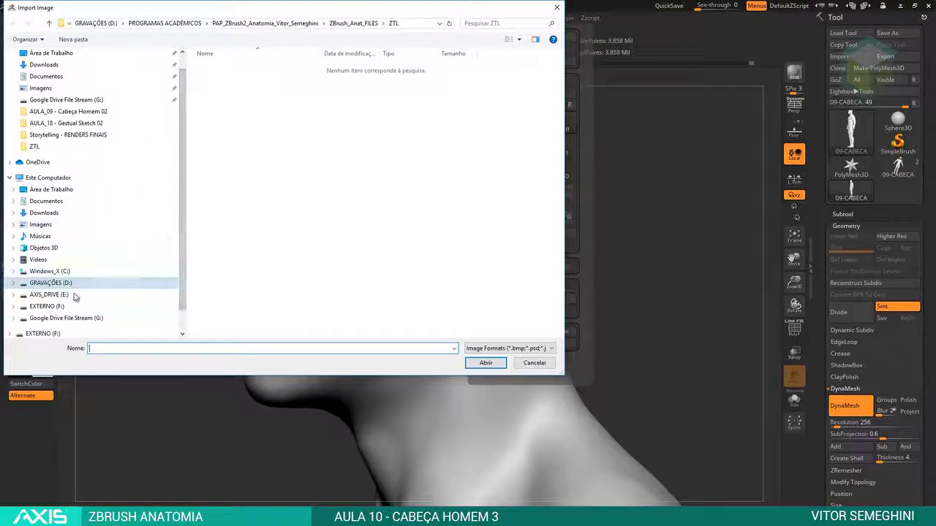
{"action": "left_click", "coordinate": [61, 190]}
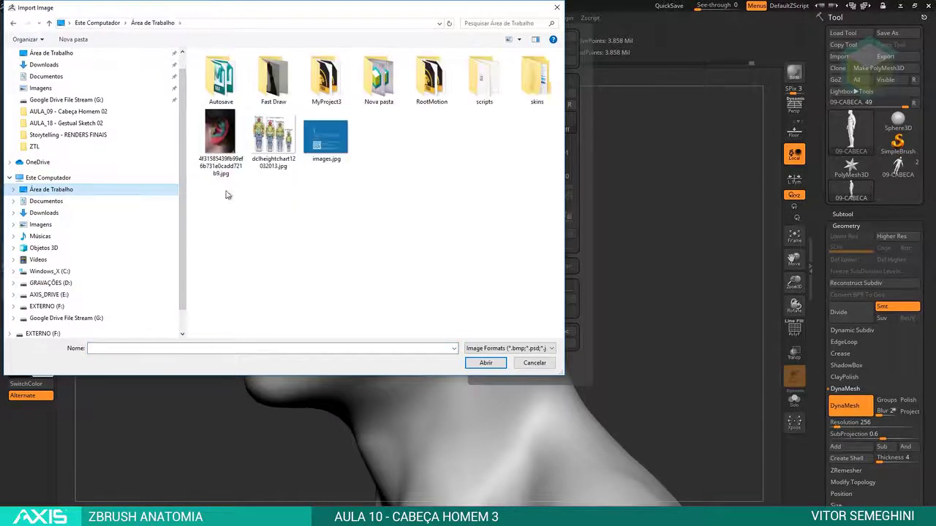
{"action": "left_click", "coordinate": [221, 142]}
{"action": "left_click", "coordinate": [482, 362]}
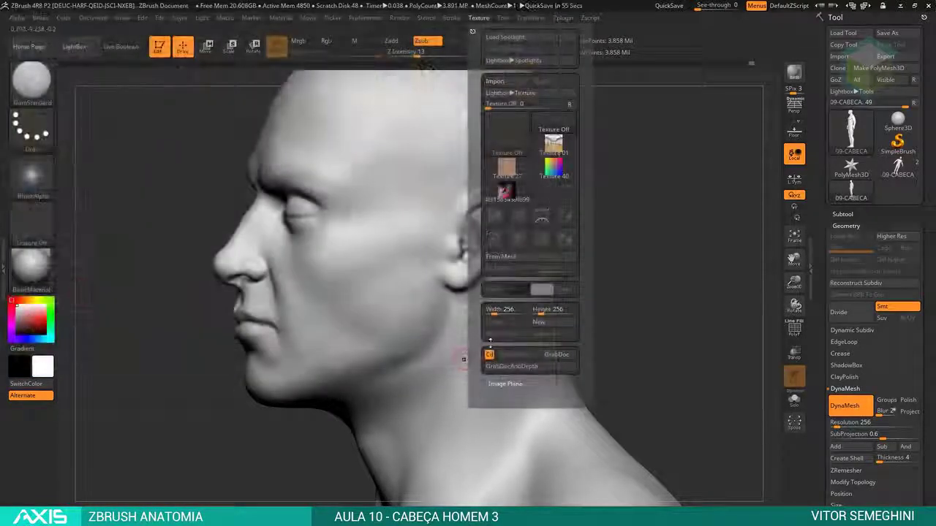
{"action": "left_click", "coordinate": [512, 199]}
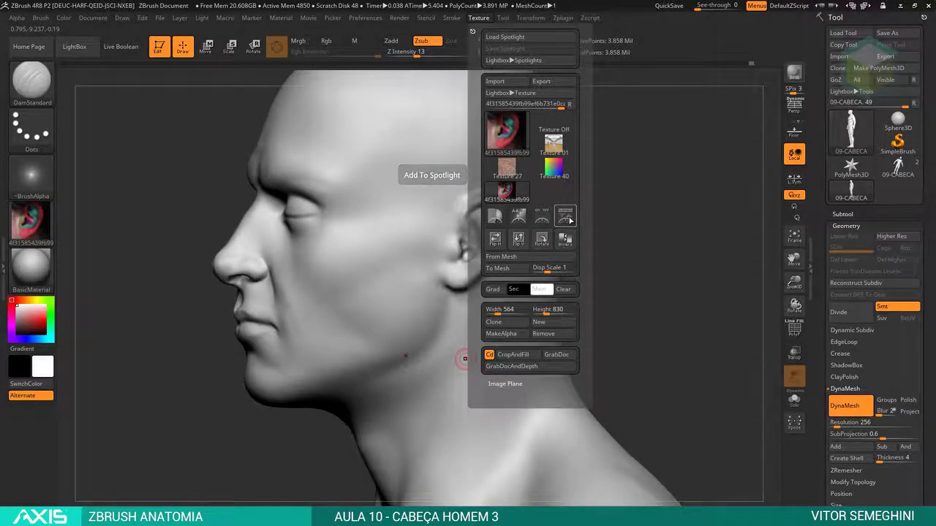
{"action": "left_click", "coordinate": [566, 216]}
{"action": "left_click", "coordinate": [73, 46]}
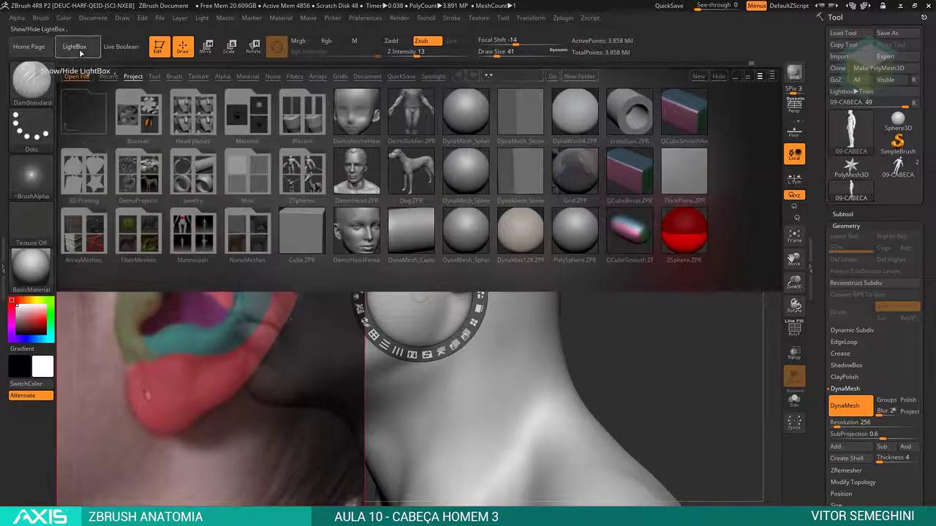
Resize the ear reference photo and adjust its opacity with the Spotlight dial.
{"action": "left_click", "coordinate": [75, 46]}
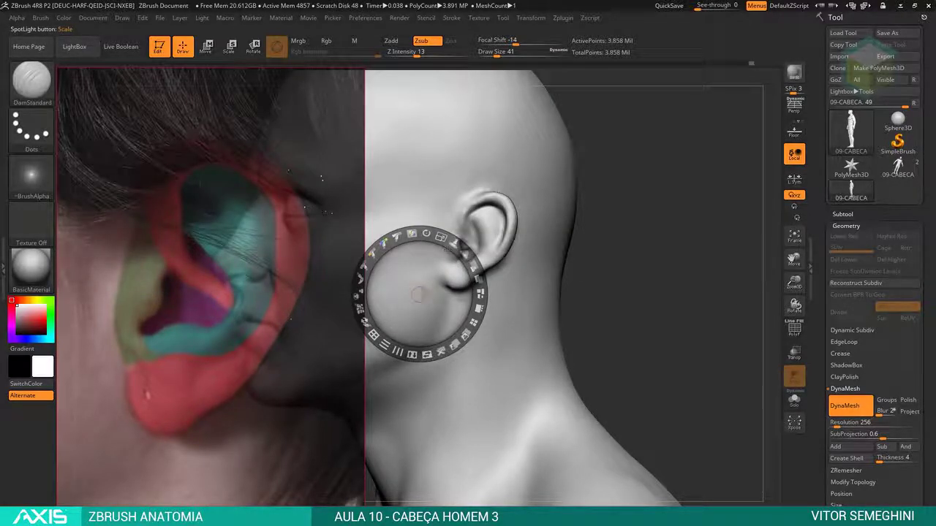
{"action": "left_click_drag", "start_coordinate": [417, 294], "coordinate": [189, 277]}
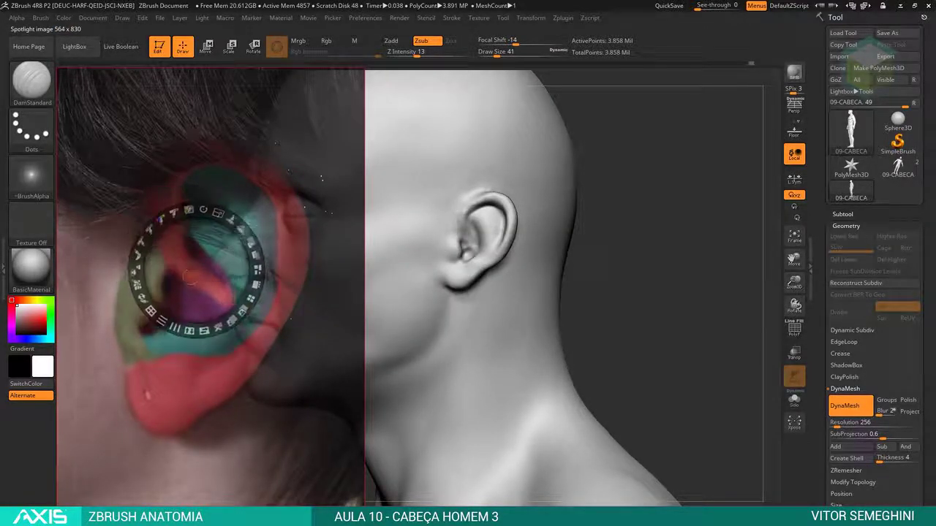
{"action": "left_click_drag", "start_coordinate": [217, 213], "coordinate": [150, 230]}
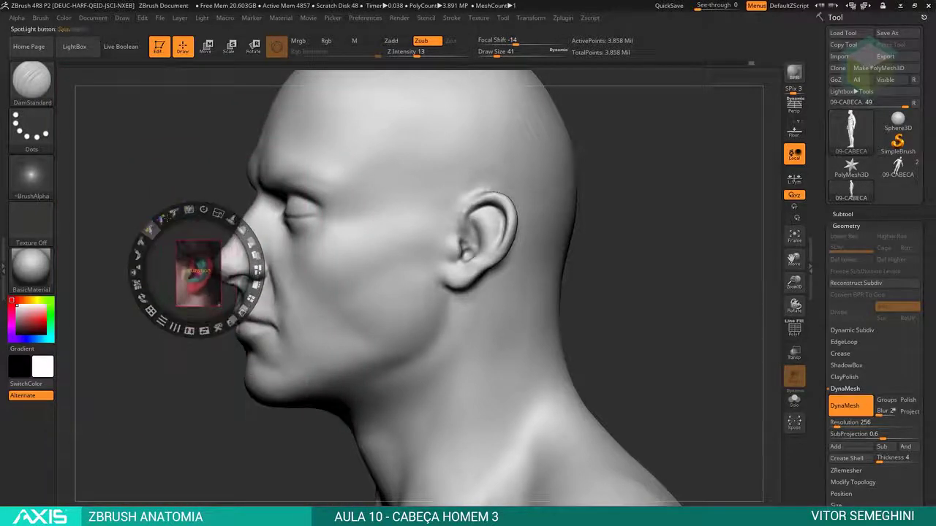
{"action": "left_click_drag", "start_coordinate": [241, 228], "coordinate": [256, 272]}
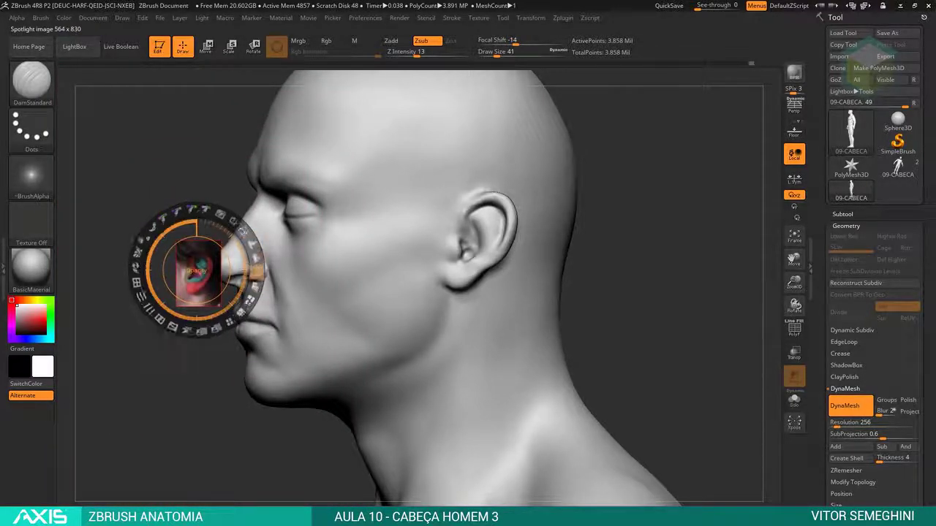
{"action": "left_click_drag", "start_coordinate": [218, 213], "coordinate": [248, 183]}
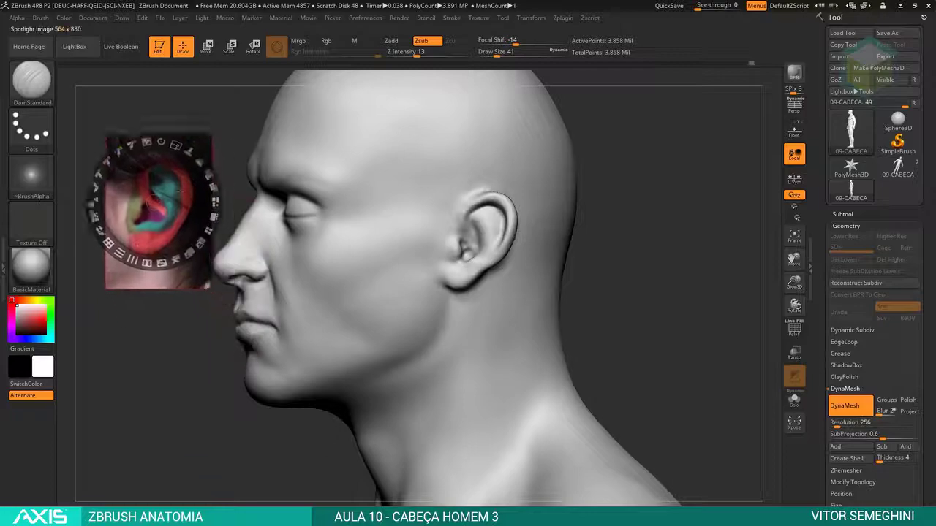
Move the photo to the upper left, enlarge it slightly, exit Spotlight, and select ClayBuildup.
{"action": "left_click_drag", "start_coordinate": [158, 211], "coordinate": [112, 148]}
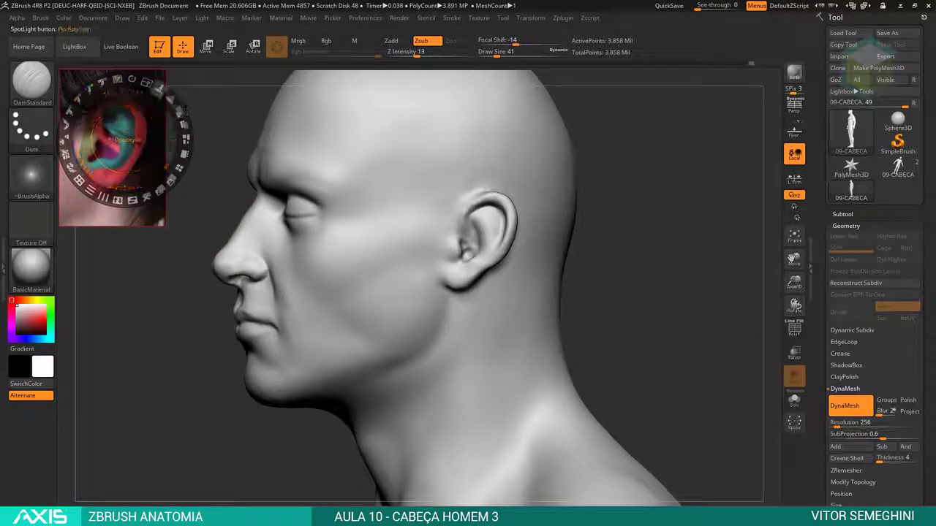
{"action": "left_click_drag", "start_coordinate": [183, 107], "coordinate": [157, 119]}
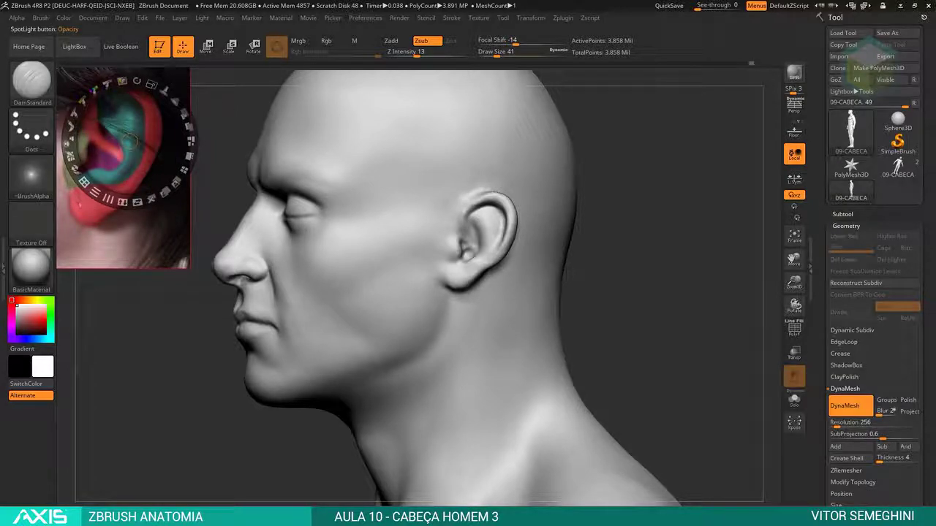
{"action": "key", "text": "z"}
{"action": "key", "text": "b"}
{"action": "key", "text": "c"}
{"action": "key", "text": "b"}
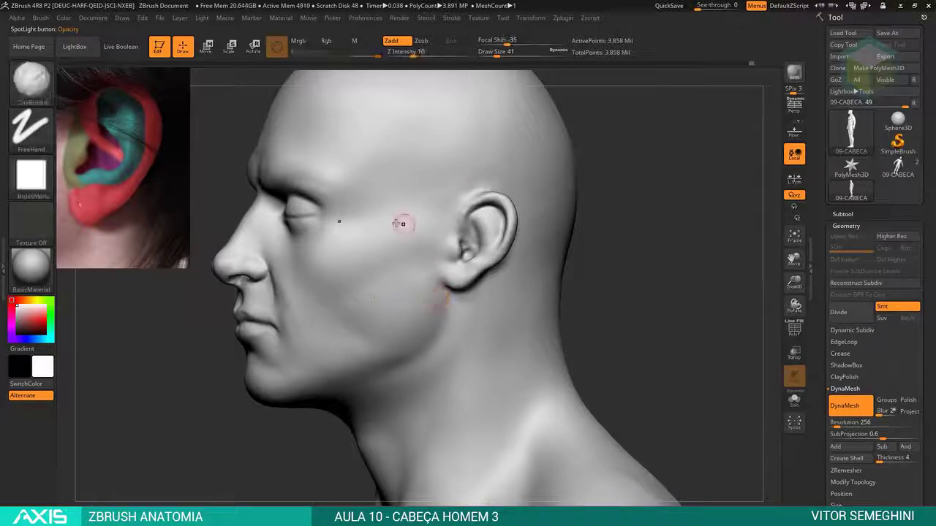
Zoom in on the ear and shrink the ClayBuildup brush from 56 to 35.
{"action": "left_click", "coordinate": [40, 17]}
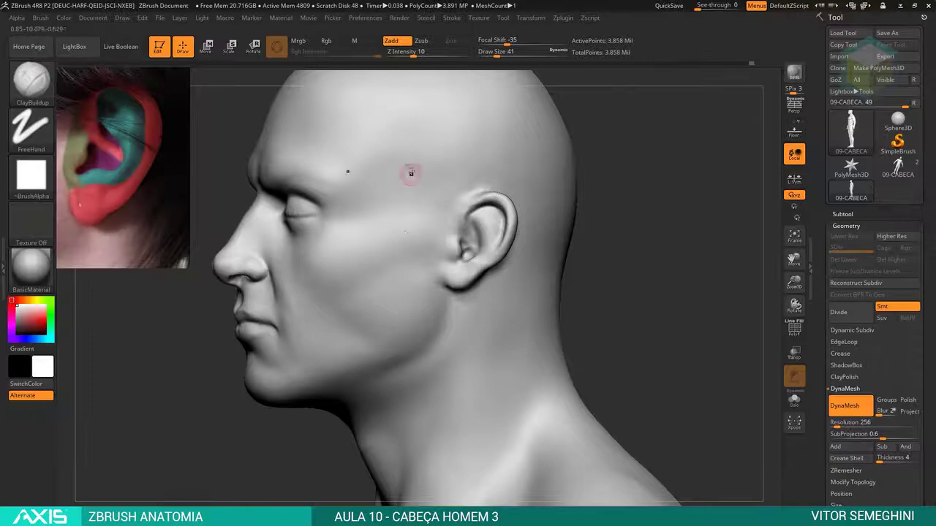
{"action": "left_click_drag", "start_coordinate": [412, 171], "coordinate": [408, 287]}
{"action": "key", "text": "ctrl+z"}
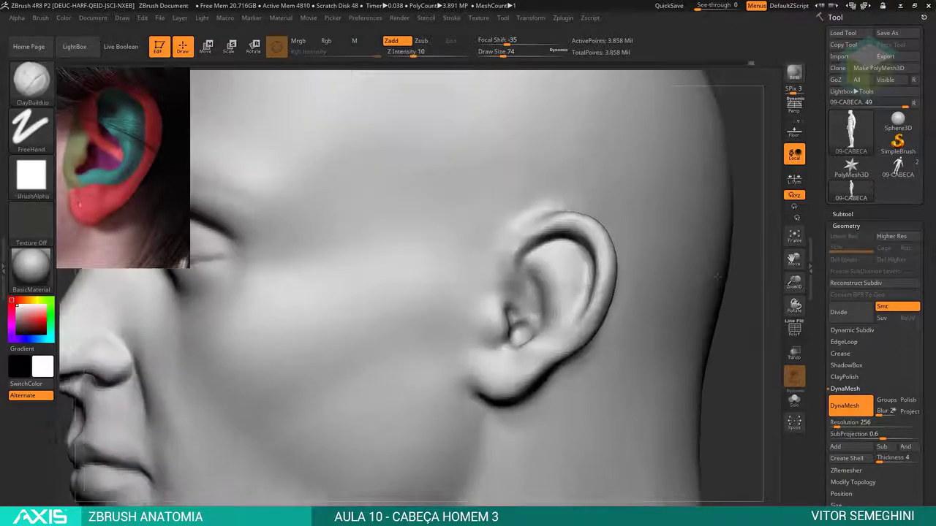
{"action": "mouse_move", "coordinate": [743, 284]}
{"action": "left_mouse_down"}
{"action": "mouse_move", "coordinate": [646, 271]}
{"action": "mouse_move", "coordinate": [675, 253]}
{"action": "left_mouse_up"}
{"action": "key", "text": "space"}
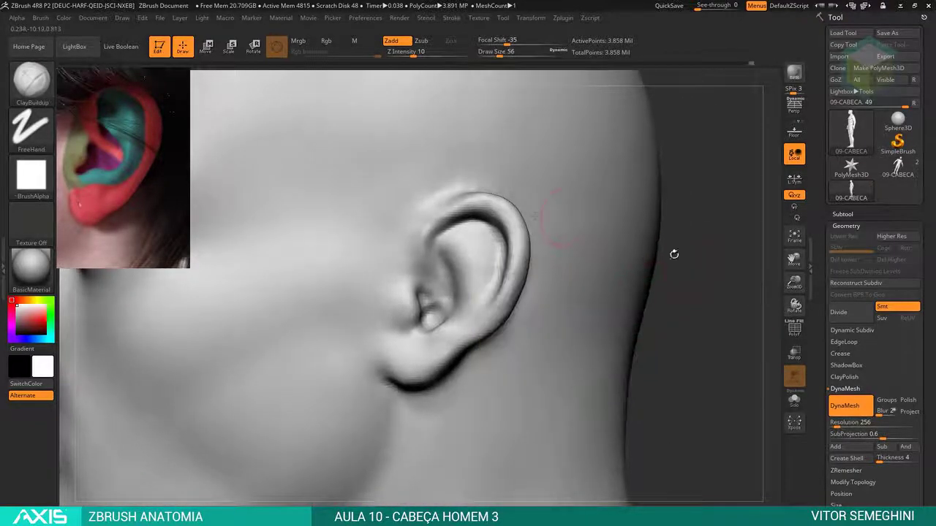
{"action": "left_click_drag", "start_coordinate": [541, 213], "coordinate": [407, 313]}
{"action": "key", "text": "space"}
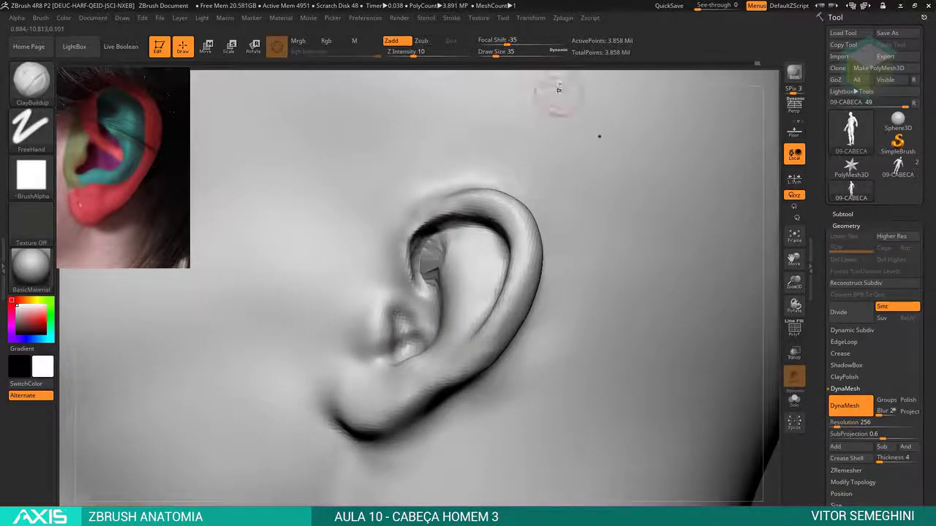
Smooth the ear's surface while rotating between frontal and side views of the ear.
{"action": "right_click_drag", "start_coordinate": [554, 92], "coordinate": [664, 192]}
{"action": "key", "text": "ctrl"}
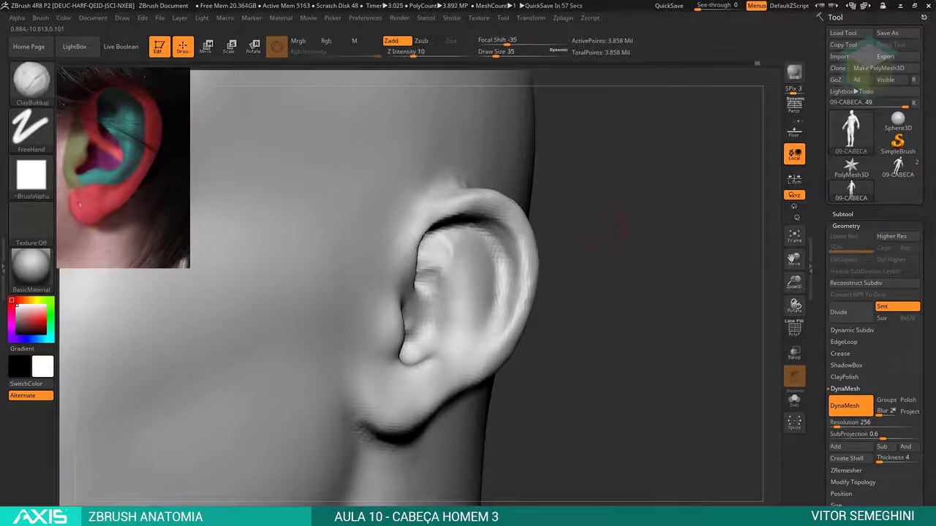
{"action": "right_click_drag", "start_coordinate": [667, 193], "coordinate": [449, 250]}
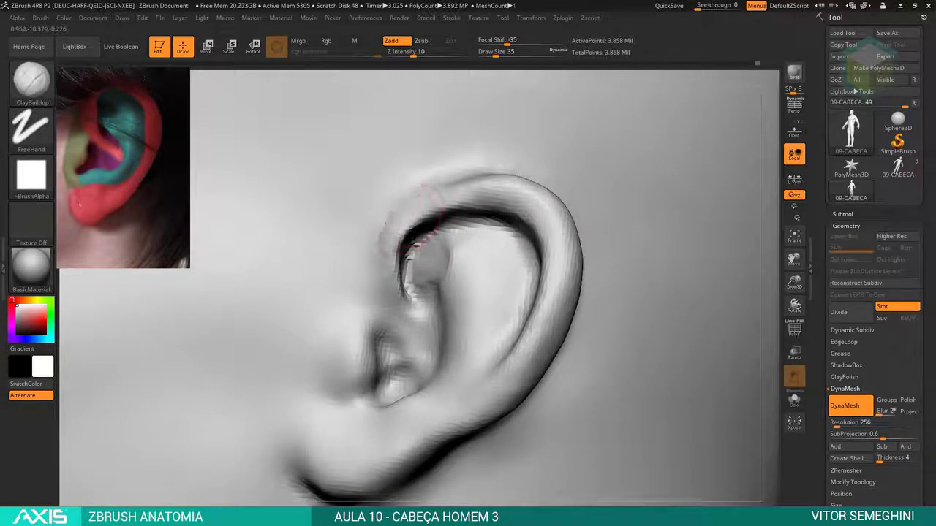
{"action": "key", "text": "shift"}
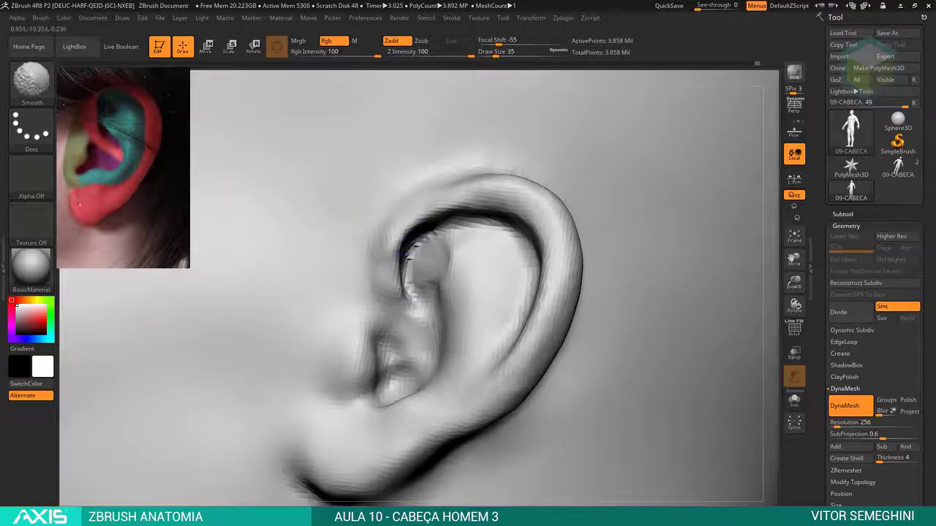
{"action": "left_click_drag", "start_coordinate": [381, 231], "coordinate": [418, 212], "text": "shift"}
{"action": "left_click_drag", "start_coordinate": [497, 70], "coordinate": [435, 248]}
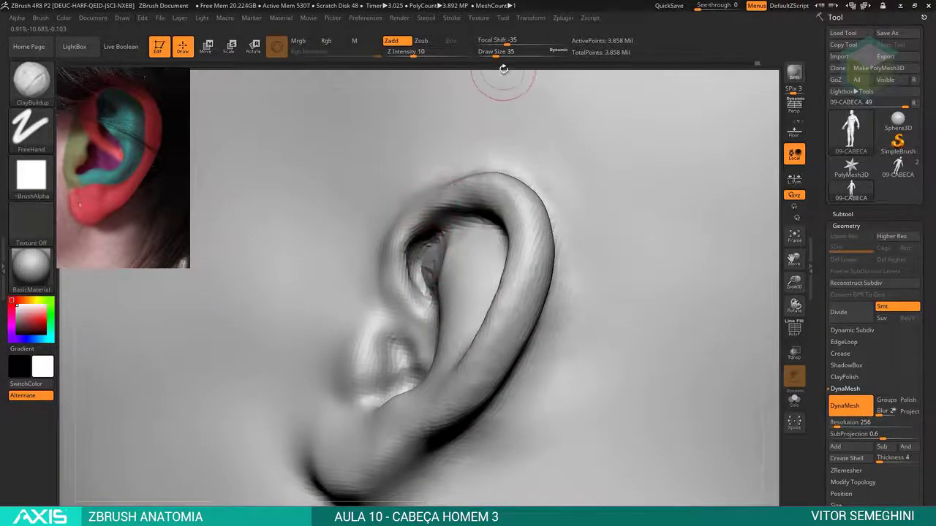
{"action": "left_click_drag", "start_coordinate": [503, 69], "coordinate": [453, 73]}
{"action": "left_click_drag", "start_coordinate": [524, 81], "coordinate": [642, 205]}
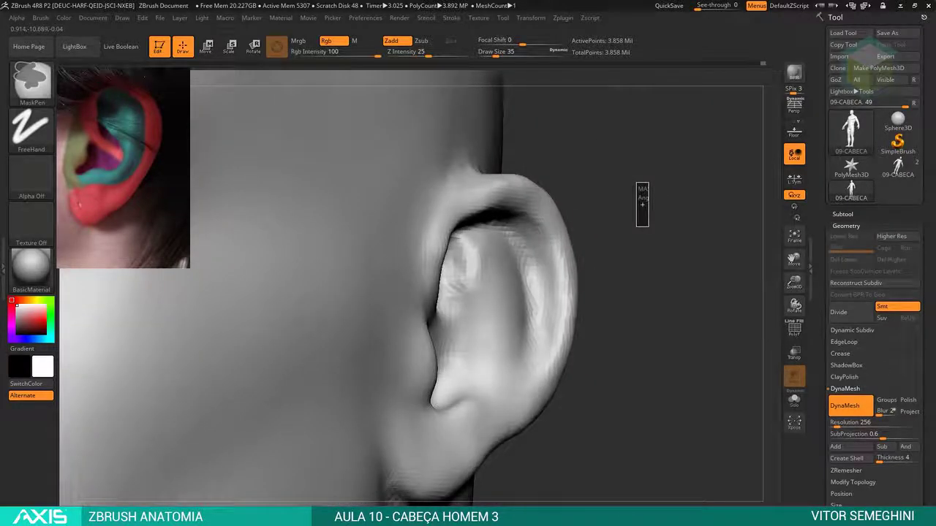
{"action": "mouse_move", "coordinate": [607, 257]}
{"action": "left_mouse_down"}
{"action": "mouse_move", "coordinate": [541, 271]}
{"action": "mouse_move", "coordinate": [526, 292]}
{"action": "left_mouse_up"}
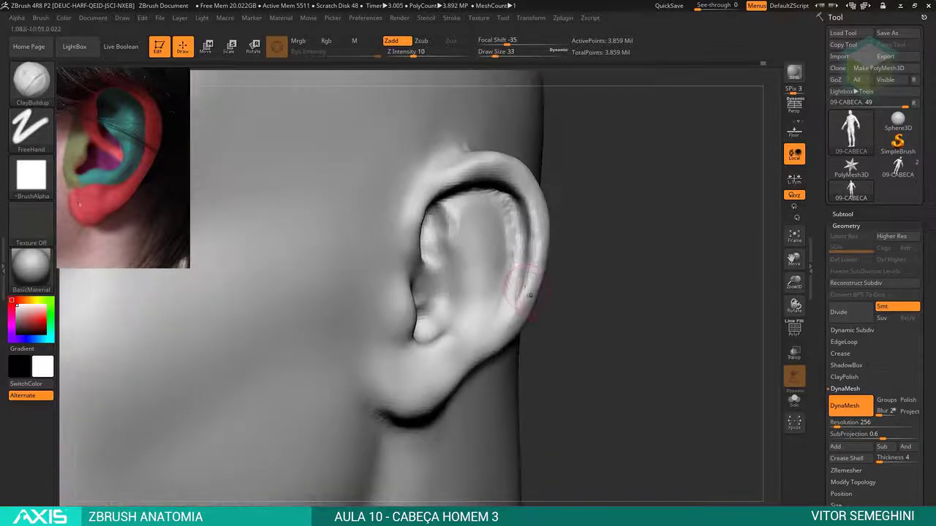
{"action": "left_click_drag", "start_coordinate": [502, 324], "coordinate": [476, 157]}
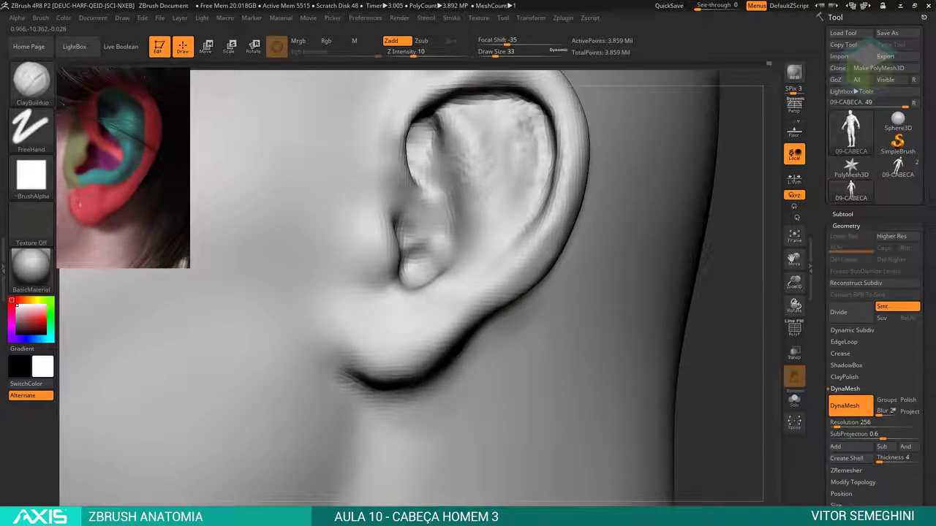
Set the brush size to 49 then 41 and review the head in side profile.
{"action": "key", "text": "space"}
{"action": "mouse_move", "coordinate": [497, 200]}
{"action": "left_mouse_down"}
{"action": "mouse_move", "coordinate": [508, 201]}
{"action": "mouse_move", "coordinate": [410, 307]}
{"action": "mouse_move", "coordinate": [365, 329]}
{"action": "mouse_move", "coordinate": [340, 303]}
{"action": "left_mouse_up"}
{"action": "key", "text": "space"}
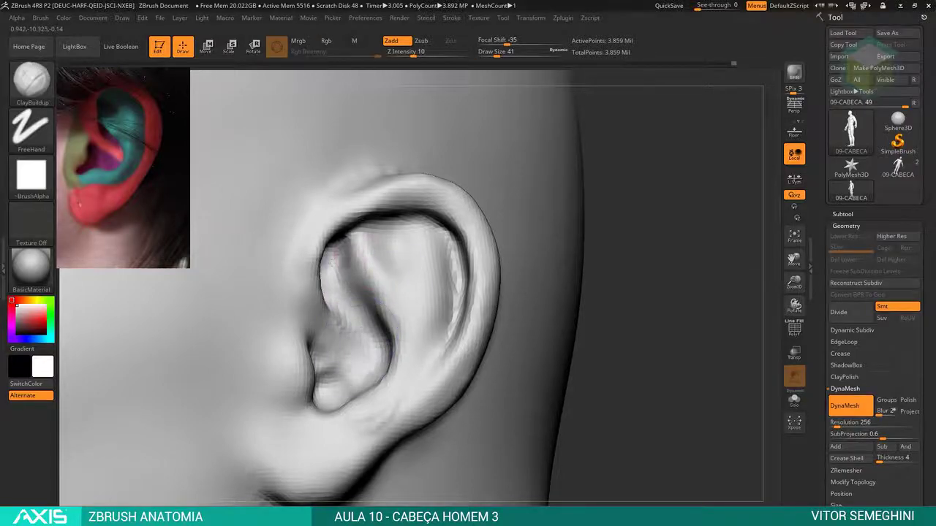
{"action": "mouse_move", "coordinate": [373, 343]}
{"action": "left_mouse_down"}
{"action": "mouse_move", "coordinate": [608, 220]}
{"action": "mouse_move", "coordinate": [368, 262]}
{"action": "mouse_move", "coordinate": [391, 329]}
{"action": "left_mouse_up"}
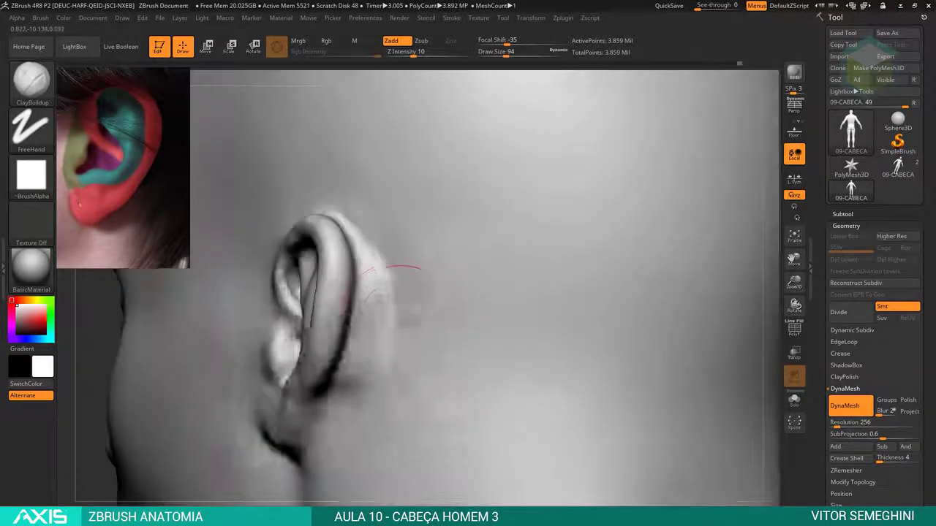
{"action": "mouse_move", "coordinate": [629, 68]}
{"action": "left_mouse_down"}
{"action": "mouse_move", "coordinate": [439, 307]}
{"action": "mouse_move", "coordinate": [549, 329]}
{"action": "mouse_move", "coordinate": [393, 349]}
{"action": "mouse_move", "coordinate": [362, 342]}
{"action": "left_mouse_up"}
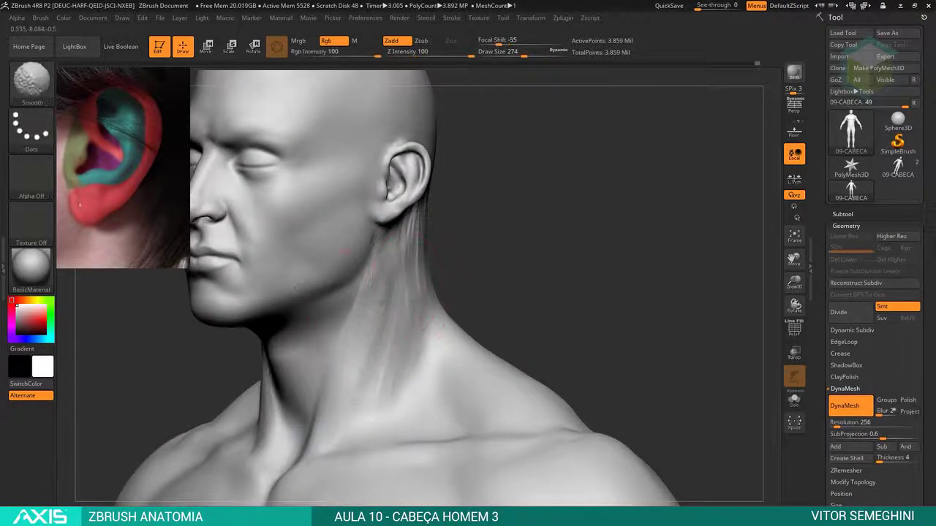
Turn to the back of the head and switch to the Move brush at size 177.
{"action": "mouse_move", "coordinate": [643, 293]}
{"action": "left_mouse_down", "text": "shift"}
{"action": "mouse_move", "coordinate": [469, 262]}
{"action": "mouse_move", "coordinate": [591, 255]}
{"action": "left_mouse_up", "text": "shift"}
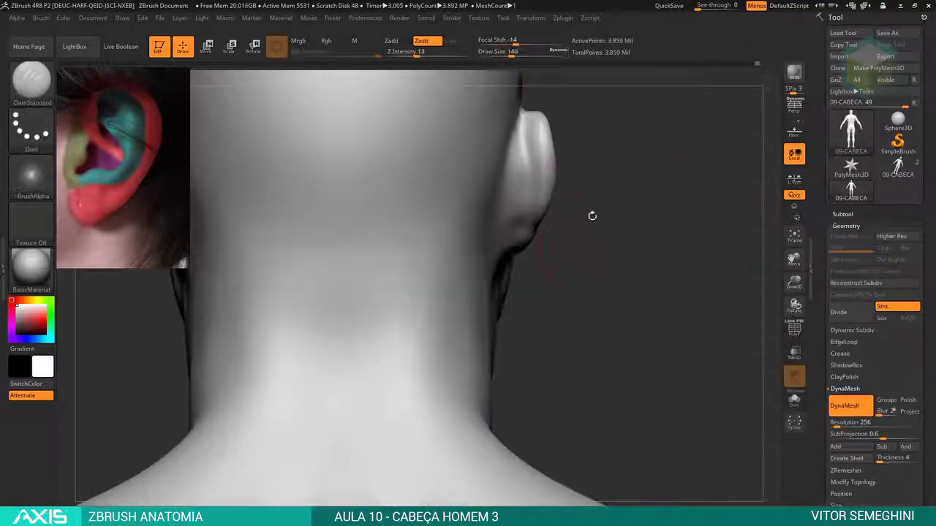
{"action": "mouse_move", "coordinate": [591, 213]}
{"action": "left_mouse_down"}
{"action": "mouse_move", "coordinate": [527, 197]}
{"action": "mouse_move", "coordinate": [437, 379]}
{"action": "mouse_move", "coordinate": [523, 182]}
{"action": "left_mouse_up"}
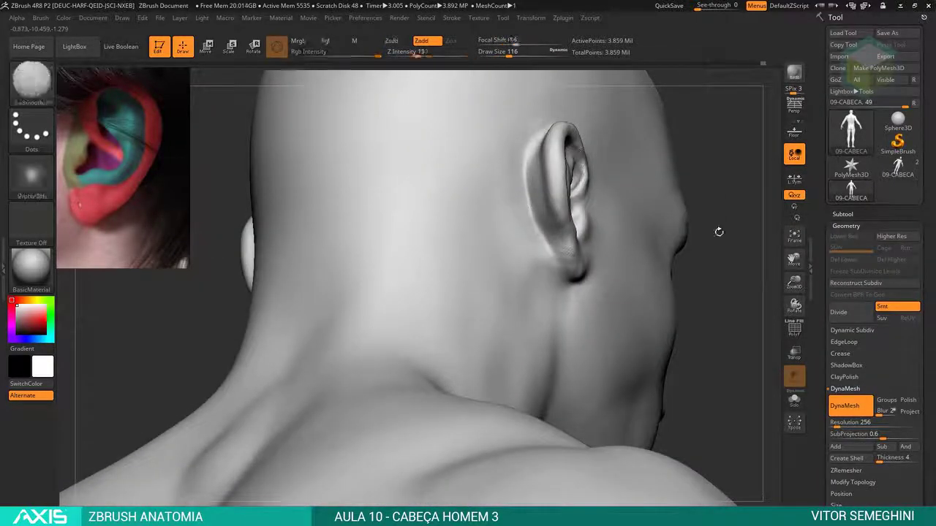
{"action": "key", "text": "f"}
{"action": "mouse_move", "coordinate": [712, 234]}
{"action": "left_mouse_down"}
{"action": "mouse_move", "coordinate": [539, 253]}
{"action": "mouse_move", "coordinate": [459, 210]}
{"action": "left_mouse_up"}
{"action": "left_click_drag", "start_coordinate": [727, 132], "coordinate": [475, 293], "text": "shift"}
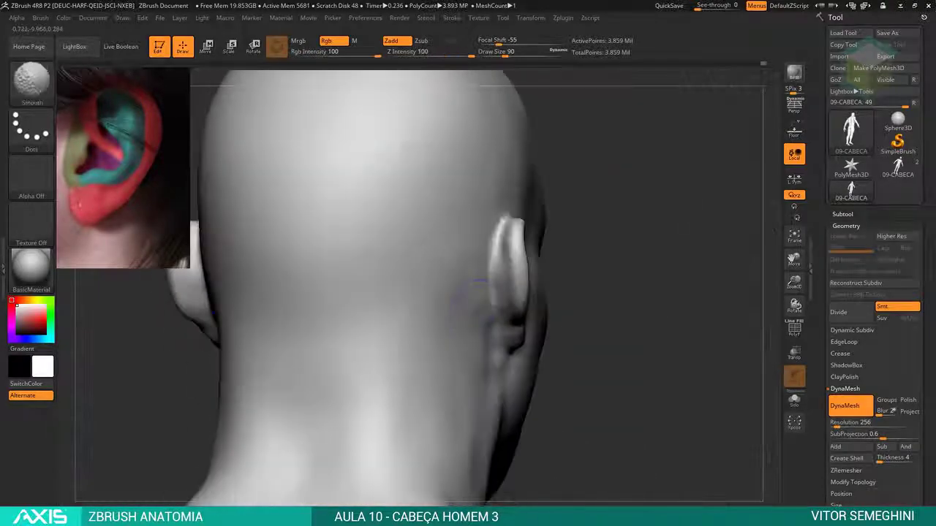
{"action": "key", "text": "space"}
Rotate to a side profile, set draw size 257, and close in on the ear.
{"action": "mouse_move", "coordinate": [584, 307]}
{"action": "left_mouse_down"}
{"action": "mouse_move", "coordinate": [453, 349]}
{"action": "mouse_move", "coordinate": [648, 314]}
{"action": "mouse_move", "coordinate": [668, 272]}
{"action": "mouse_move", "coordinate": [633, 280]}
{"action": "left_mouse_up"}
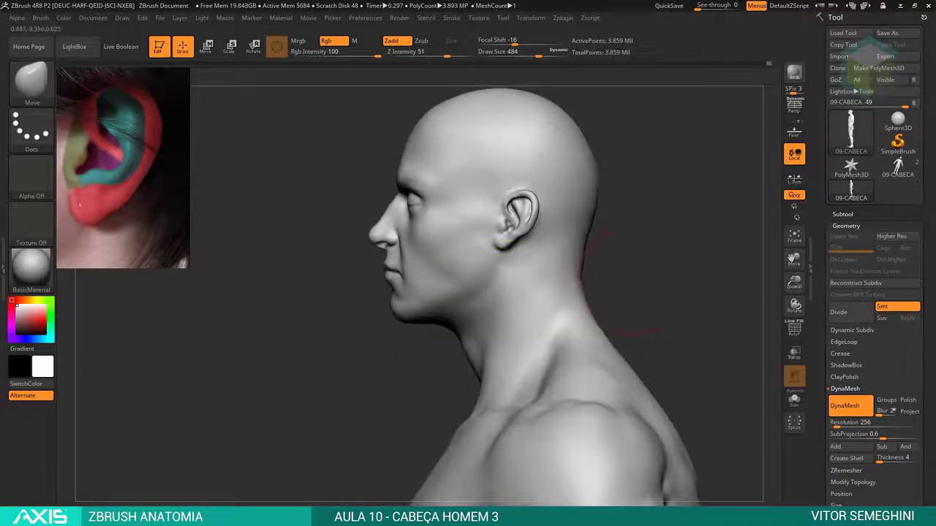
{"action": "mouse_move", "coordinate": [515, 212]}
{"action": "left_mouse_down"}
{"action": "mouse_move", "coordinate": [646, 262]}
{"action": "mouse_move", "coordinate": [511, 172]}
{"action": "mouse_move", "coordinate": [623, 266]}
{"action": "mouse_move", "coordinate": [618, 255]}
{"action": "mouse_move", "coordinate": [672, 269]}
{"action": "mouse_move", "coordinate": [644, 242]}
{"action": "mouse_move", "coordinate": [484, 351]}
{"action": "mouse_move", "coordinate": [409, 342]}
{"action": "left_mouse_up"}
{"action": "key", "text": "space"}
{"action": "mouse_move", "coordinate": [456, 359]}
{"action": "left_mouse_down"}
{"action": "mouse_move", "coordinate": [423, 303]}
{"action": "mouse_move", "coordinate": [468, 306]}
{"action": "left_mouse_up"}
{"action": "mouse_move", "coordinate": [578, 135]}
{"action": "left_mouse_down"}
{"action": "mouse_move", "coordinate": [597, 110]}
{"action": "mouse_move", "coordinate": [457, 313]}
{"action": "mouse_move", "coordinate": [463, 298]}
{"action": "left_mouse_up"}
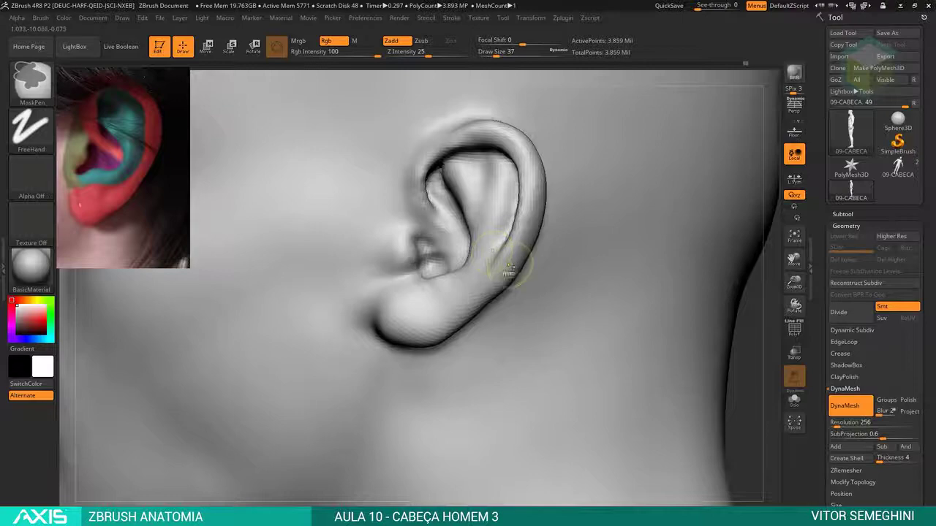
Build up and reshape the earlobe with ClayBuildup.
{"action": "left_click_drag", "start_coordinate": [483, 289], "coordinate": [461, 307]}
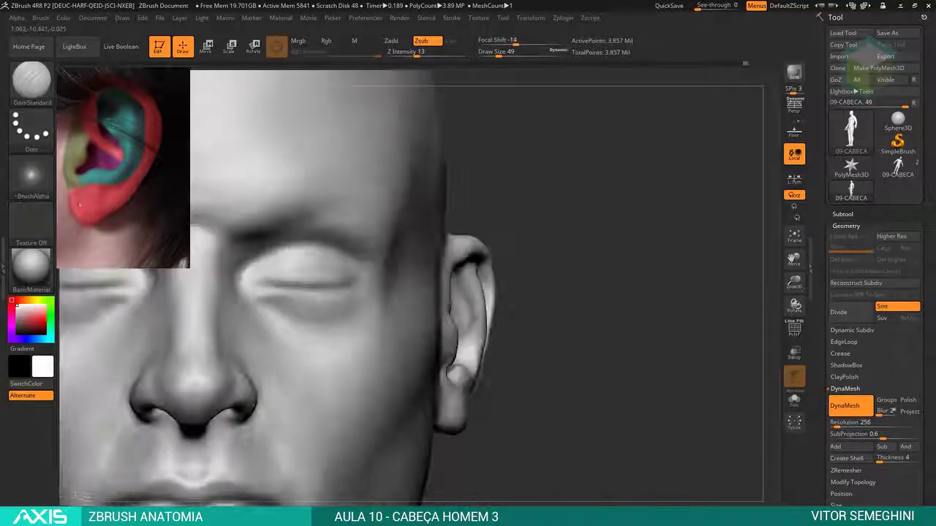
{"action": "key", "text": "b"}
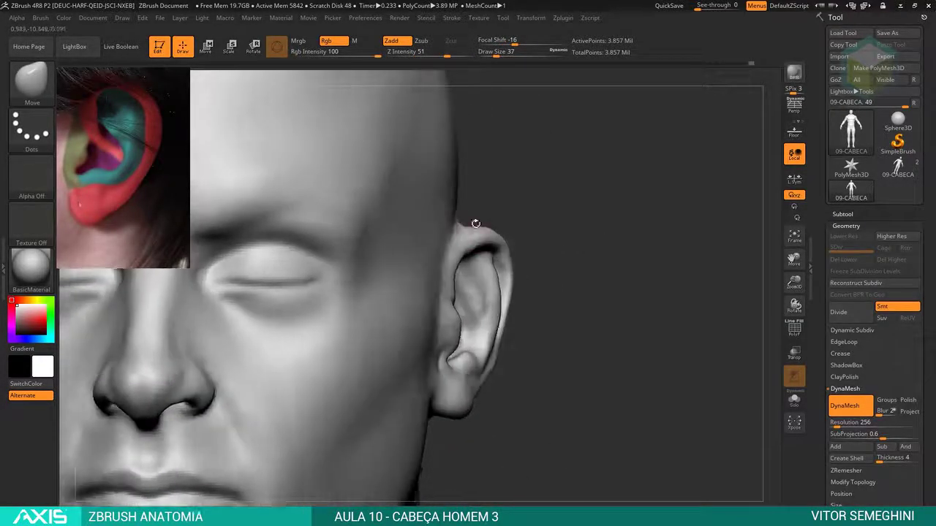
Mask the area around the ear with MaskLasso, checking the head from rear and front.
{"action": "mouse_move", "coordinate": [476, 223]}
{"action": "left_mouse_down"}
{"action": "mouse_move", "coordinate": [545, 209]}
{"action": "mouse_move", "coordinate": [522, 245]}
{"action": "left_mouse_up"}
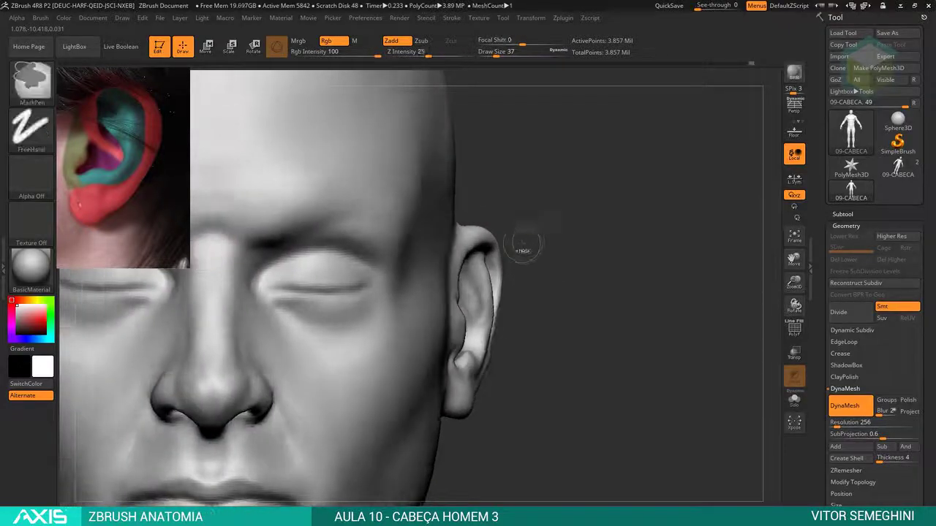
{"action": "left_click", "coordinate": [33, 81], "text": "ctrl"}
{"action": "left_click", "coordinate": [231, 134]}
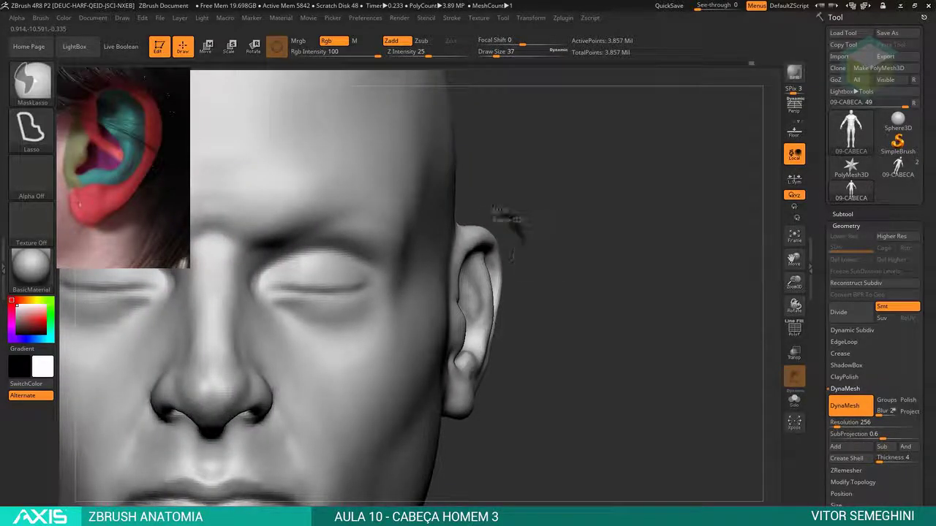
{"action": "left_click_drag", "start_coordinate": [454, 217], "coordinate": [456, 220], "text": "ctrl"}
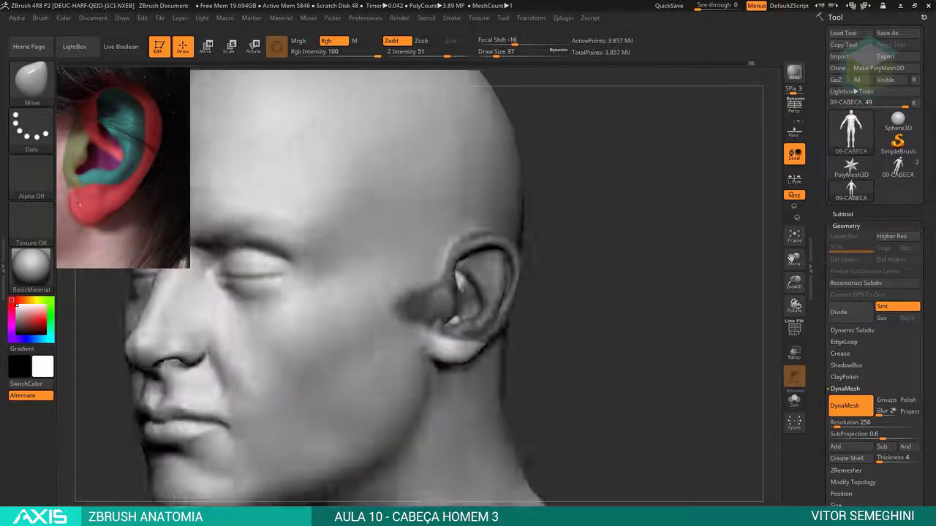
{"action": "left_click_drag", "start_coordinate": [658, 329], "coordinate": [439, 314]}
{"action": "mouse_move", "coordinate": [439, 241]}
{"action": "left_mouse_down"}
{"action": "mouse_move", "coordinate": [509, 236]}
{"action": "mouse_move", "coordinate": [559, 250]}
{"action": "mouse_move", "coordinate": [511, 248]}
{"action": "left_mouse_up"}
Enlarge the brush to about 223 and turn the head to a side profile of the ear.
{"action": "key", "text": "space"}
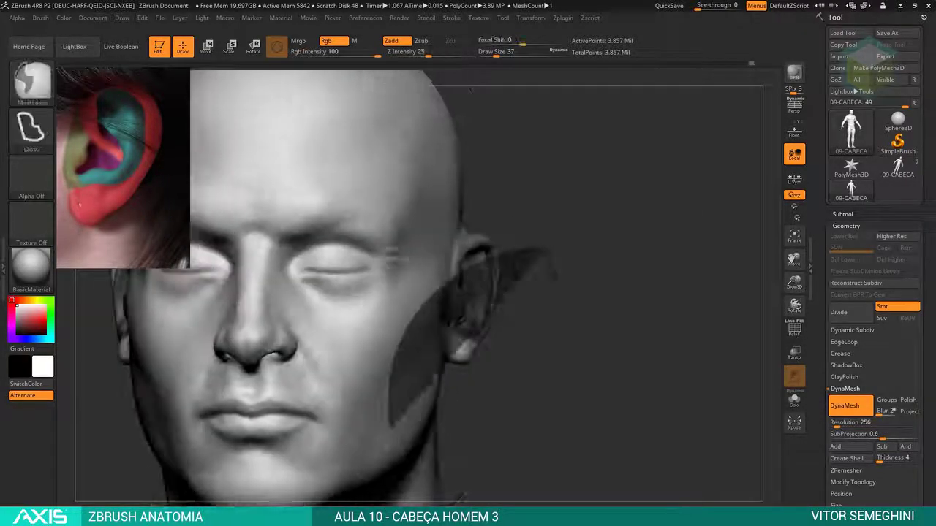
{"action": "key", "text": "space"}
{"action": "left_click_drag", "start_coordinate": [556, 269], "coordinate": [600, 270]}
{"action": "left_click_drag", "start_coordinate": [570, 285], "coordinate": [438, 362]}
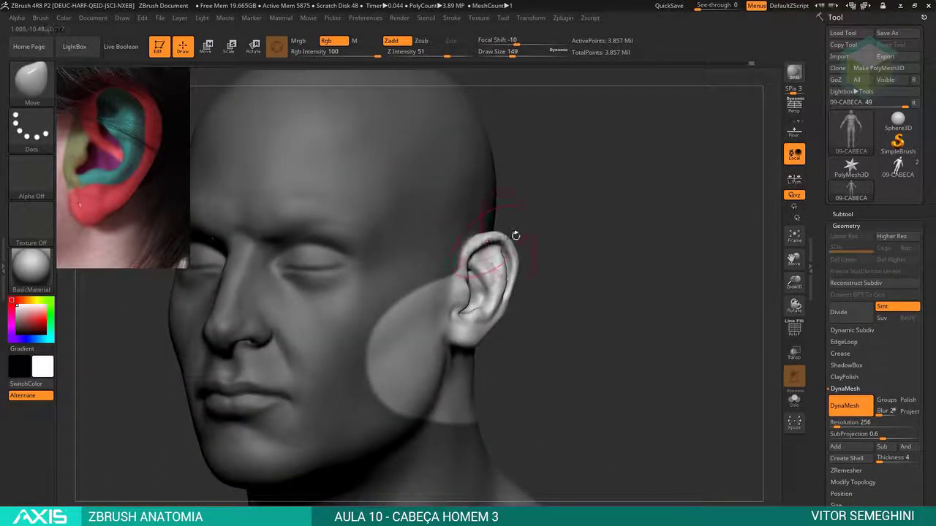
{"action": "left_click_drag", "start_coordinate": [516, 235], "coordinate": [463, 245]}
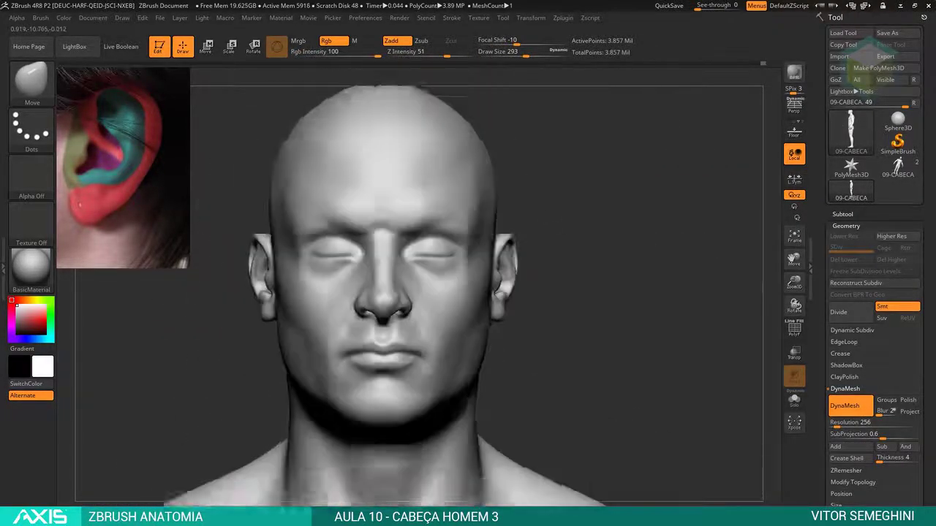
Smooth the ridge inside the ear, turning the head from the skull top to front view.
{"action": "left_click_drag", "start_coordinate": [459, 205], "coordinate": [458, 265]}
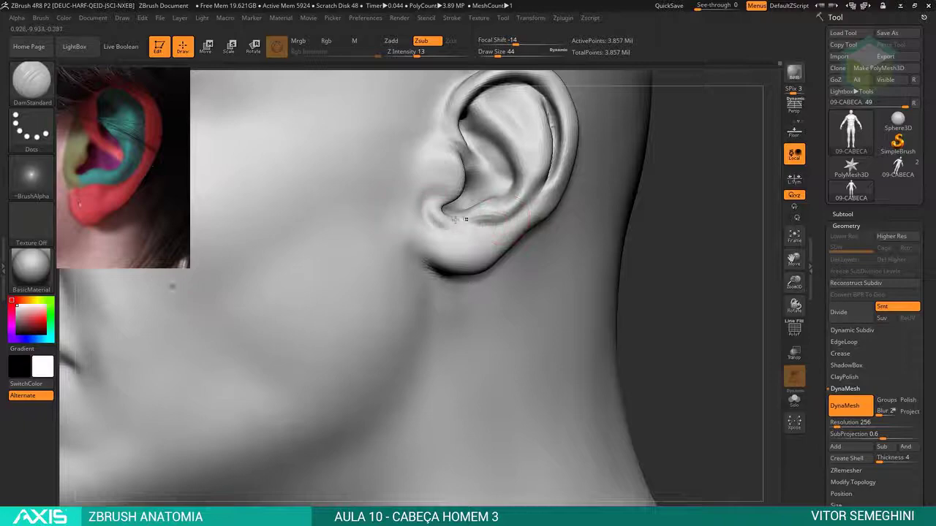
{"action": "right_click_drag", "start_coordinate": [465, 218], "coordinate": [532, 198]}
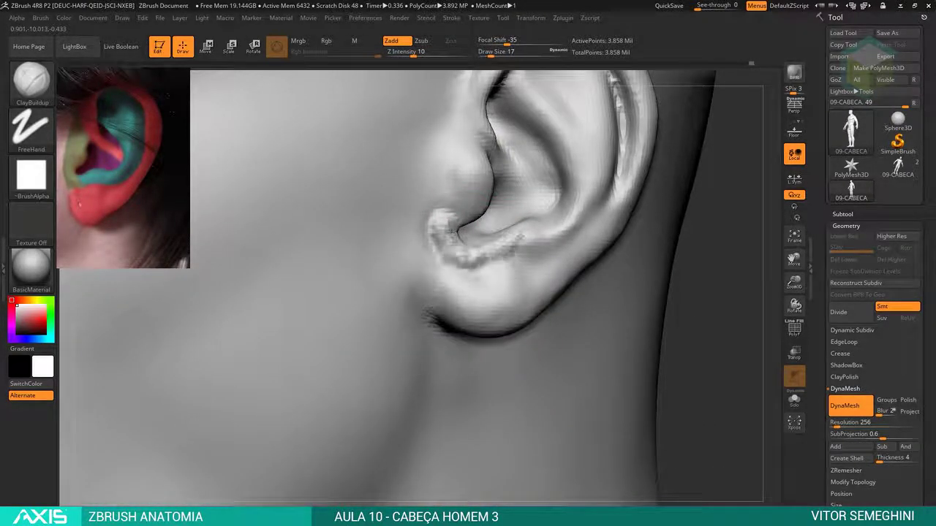
{"action": "left_click_drag", "start_coordinate": [511, 241], "coordinate": [575, 216], "text": "shift"}
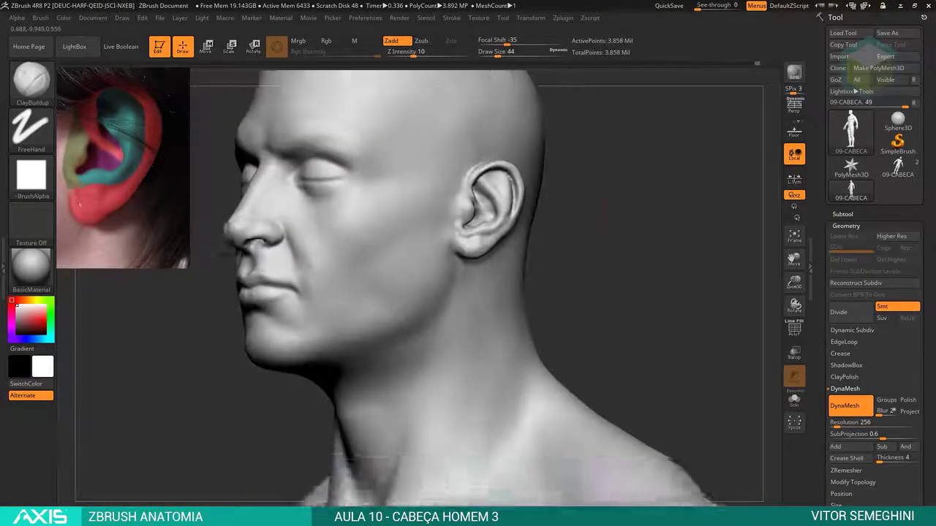
{"action": "left_click_drag", "start_coordinate": [634, 314], "coordinate": [630, 250], "text": "shift"}
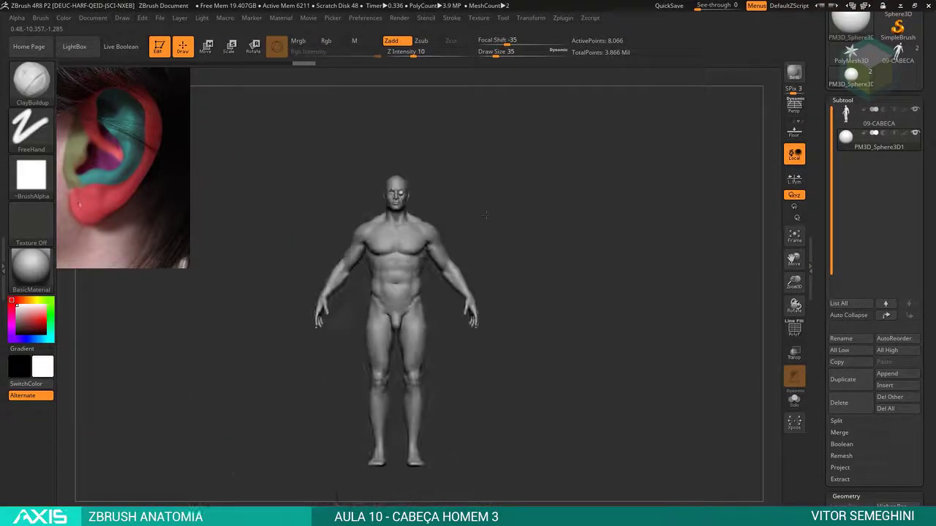
Check the eye sphere against the full figure, then make 09-CABECA active and view the head in profile.
{"action": "left_click_drag", "start_coordinate": [484, 228], "coordinate": [419, 216]}
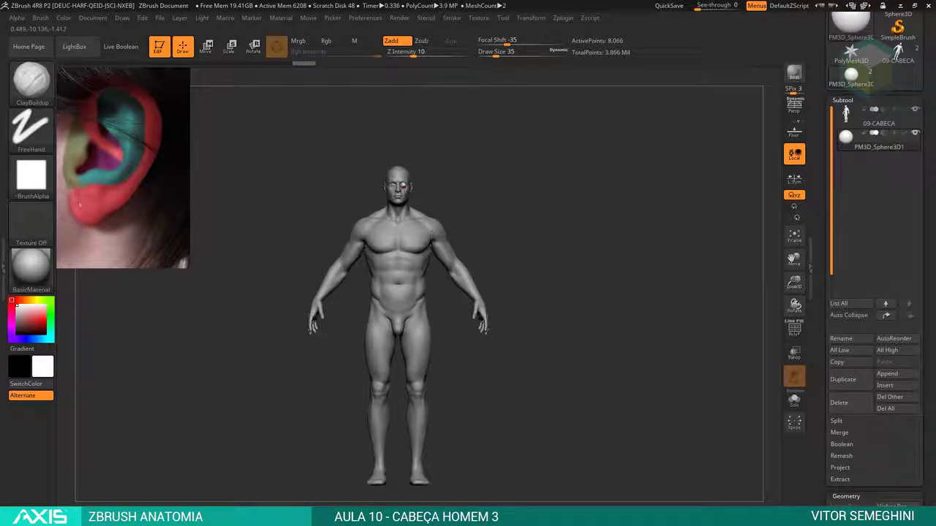
{"action": "left_click", "coordinate": [442, 215], "text": "alt"}
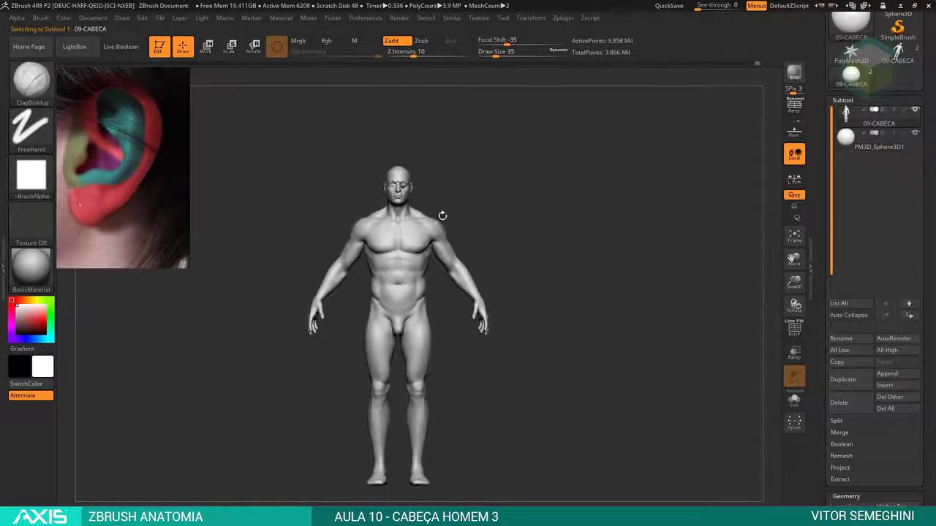
{"action": "left_click_drag", "start_coordinate": [465, 204], "coordinate": [471, 208], "text": "alt"}
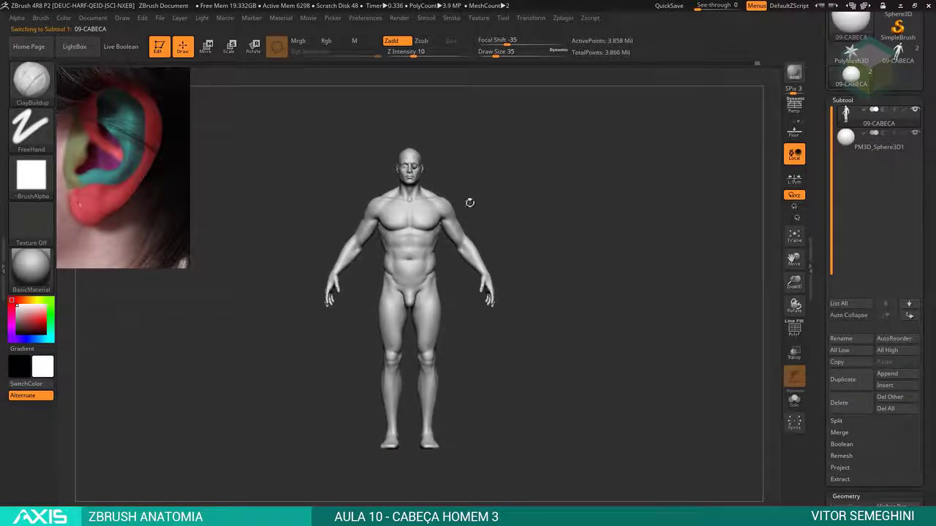
{"action": "mouse_move", "coordinate": [463, 163]}
{"action": "left_mouse_down", "text": "alt"}
{"action": "mouse_move", "coordinate": [468, 176]}
{"action": "mouse_move", "coordinate": [545, 211]}
{"action": "mouse_move", "coordinate": [564, 190]}
{"action": "mouse_move", "coordinate": [564, 168]}
{"action": "mouse_move", "coordinate": [549, 190]}
{"action": "mouse_move", "coordinate": [414, 205]}
{"action": "left_mouse_up", "text": "alt"}
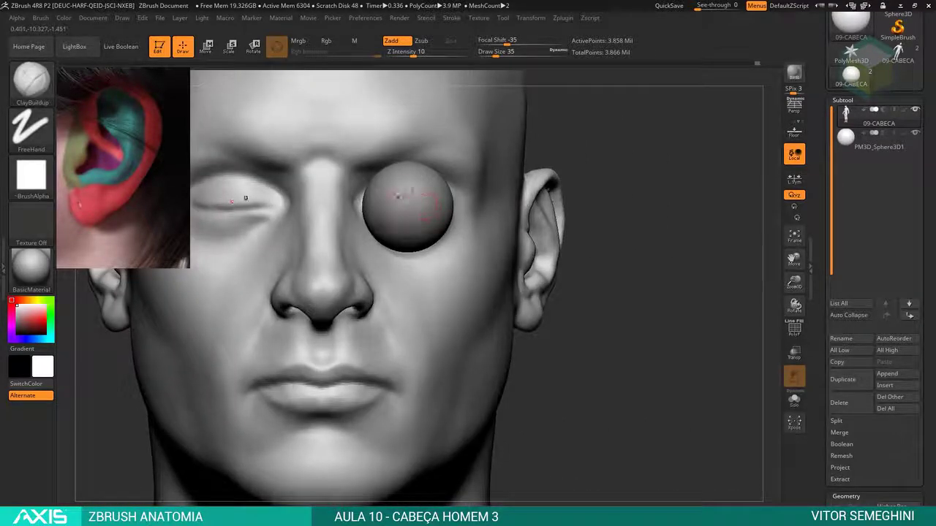
Move PM3D_Sphere3D1 back into the eye socket with the Move gizmo, checking profile and front views.
{"action": "left_click_drag", "start_coordinate": [664, 172], "coordinate": [631, 174]}
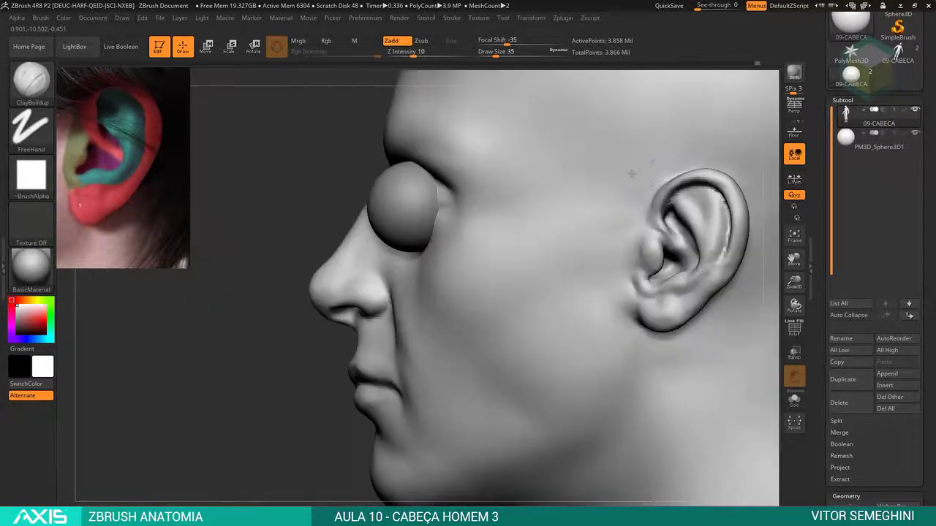
{"action": "left_click", "coordinate": [401, 211], "text": "alt"}
{"action": "key", "text": "w"}
{"action": "left_click_drag", "start_coordinate": [413, 284], "coordinate": [432, 287]}
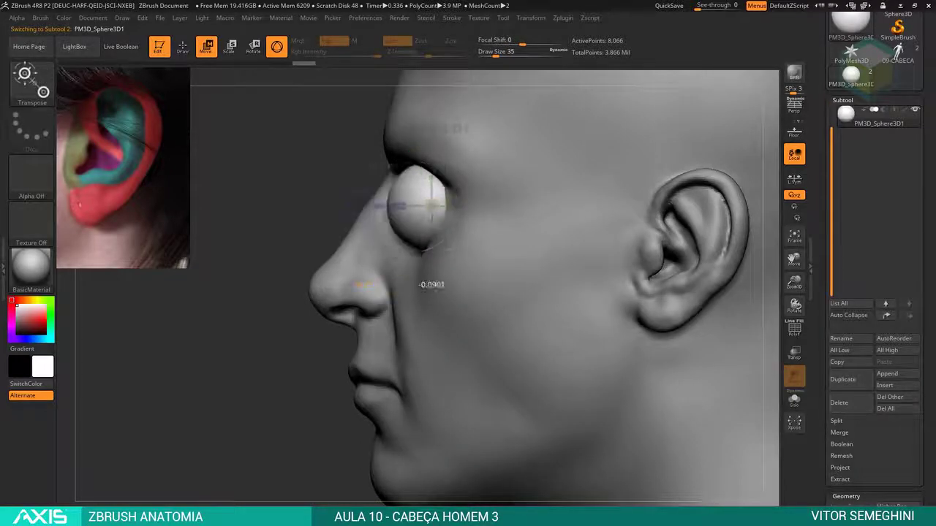
{"action": "left_click_drag", "start_coordinate": [405, 213], "coordinate": [346, 208]}
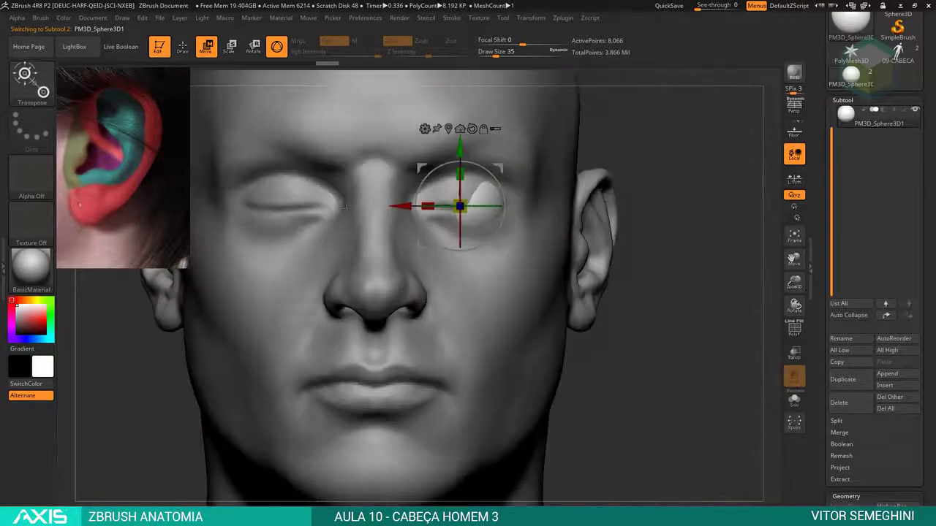
{"action": "left_click_drag", "start_coordinate": [424, 246], "coordinate": [457, 282]}
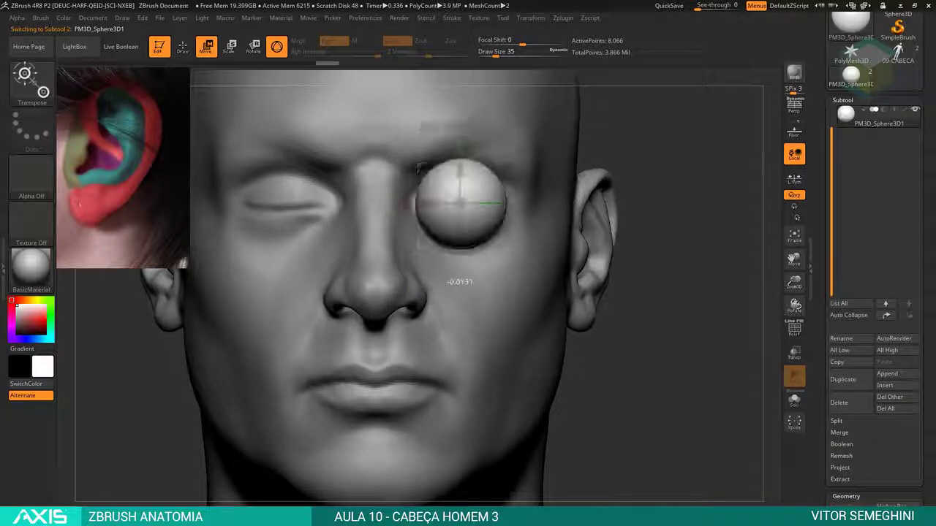
{"action": "left_click_drag", "start_coordinate": [658, 329], "coordinate": [512, 329]}
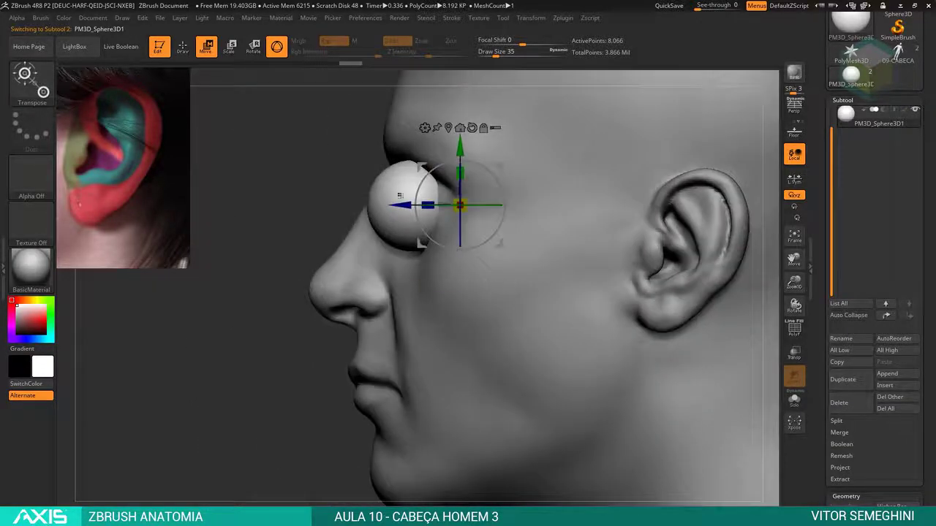
{"action": "left_click_drag", "start_coordinate": [424, 204], "coordinate": [483, 204]}
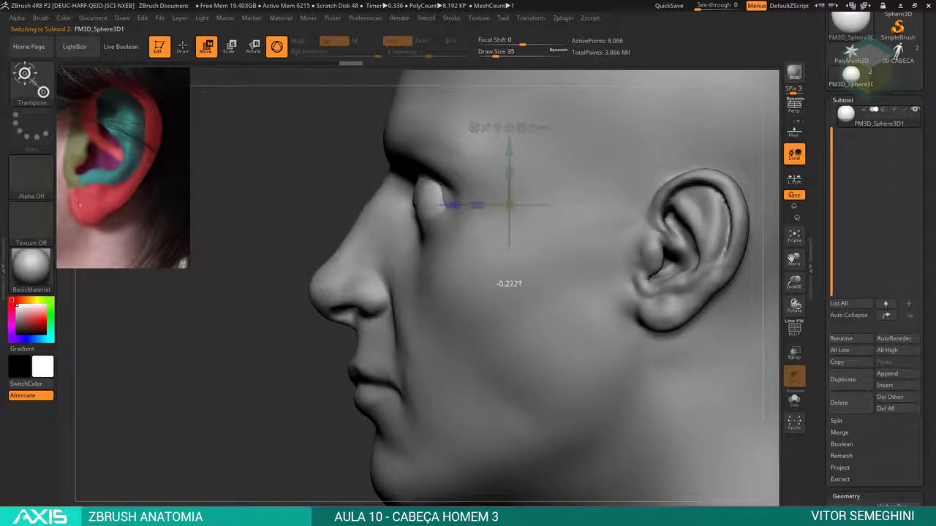
{"action": "left_click_drag", "start_coordinate": [548, 366], "coordinate": [695, 366], "text": "shift"}
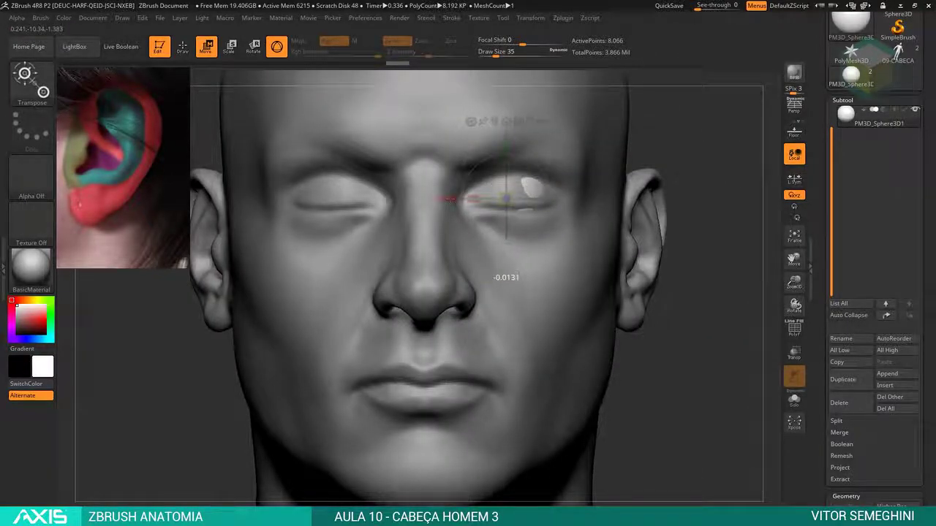
{"action": "key", "text": "q"}
{"action": "left_click_drag", "start_coordinate": [702, 402], "coordinate": [702, 329], "text": "alt"}
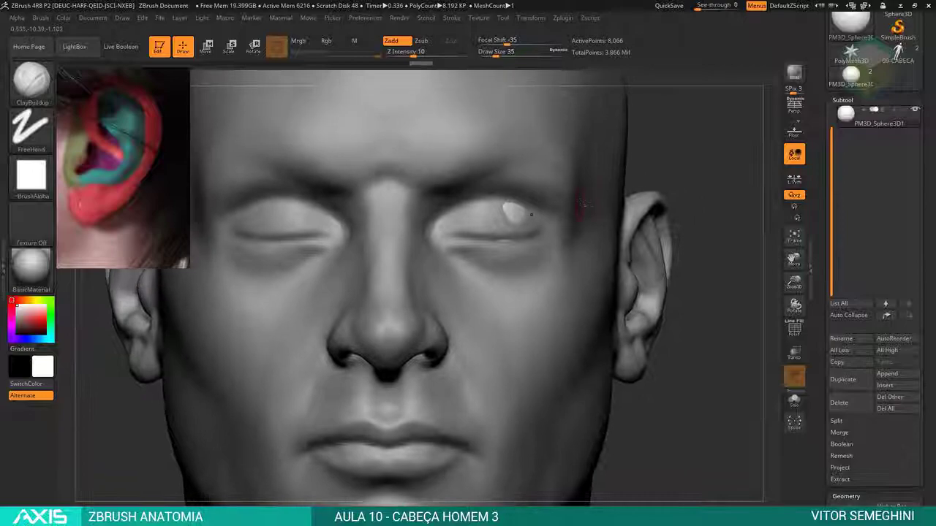
Make 09-CABECA active and enlarge the ClayBuildup draw size to 56 to sculpt the eyelid opening.
{"action": "left_click", "coordinate": [578, 185], "text": "alt"}
{"action": "left_click_drag", "start_coordinate": [676, 167], "coordinate": [529, 209]}
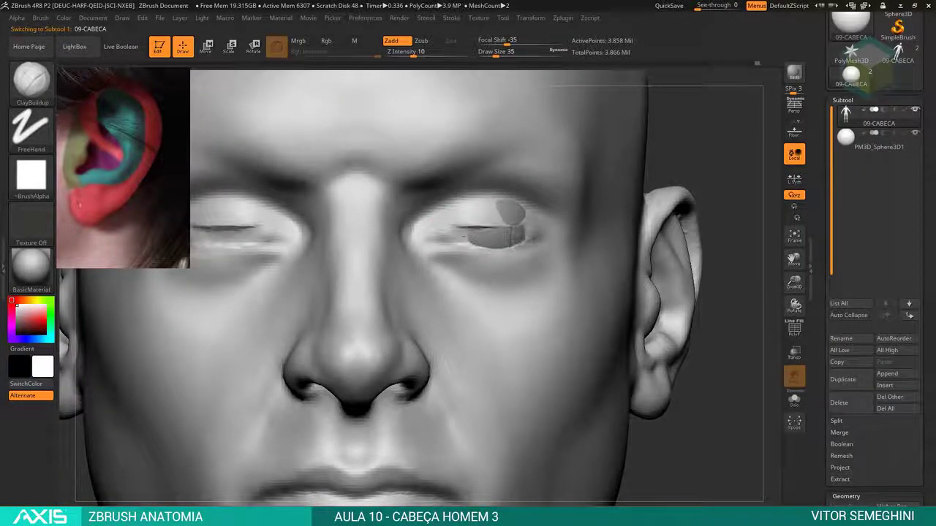
{"action": "key", "text": "space"}
{"action": "left_click_drag", "start_coordinate": [511, 268], "coordinate": [541, 268]}
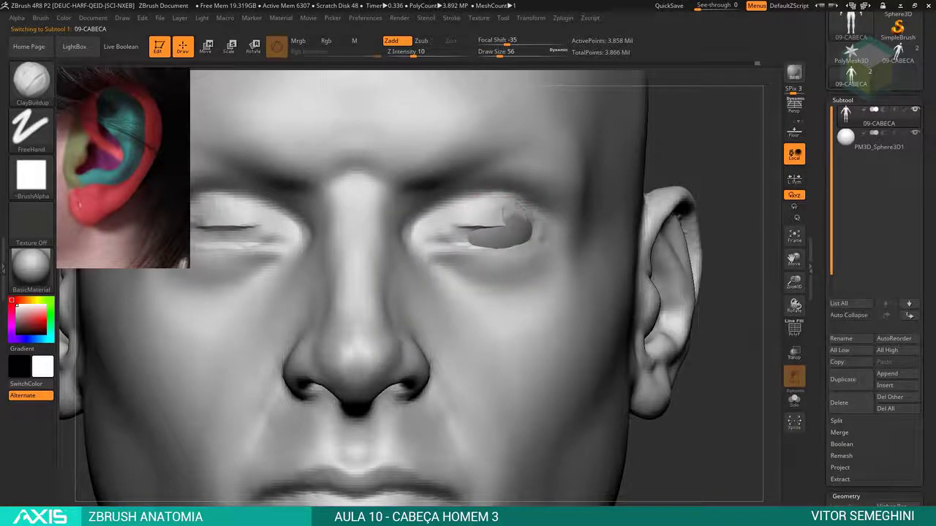
{"action": "key", "text": "space"}
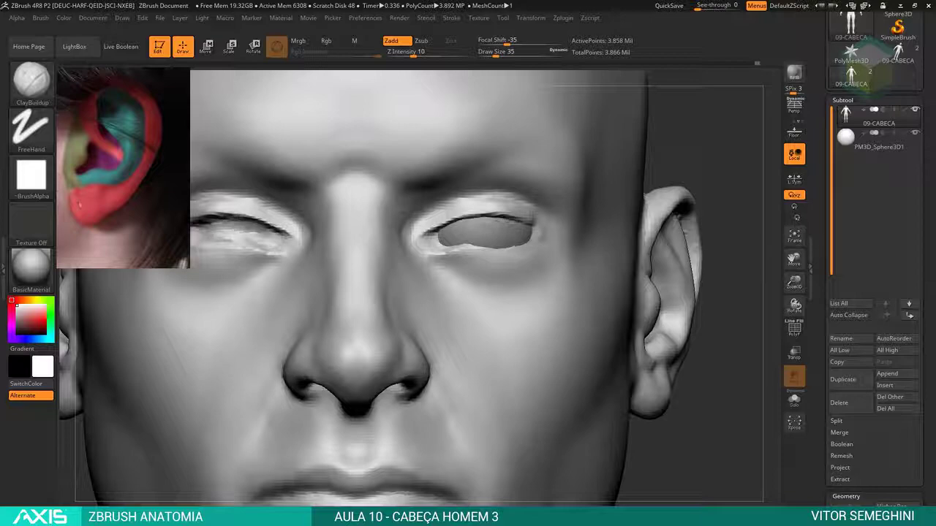
{"action": "key", "text": "f"}
{"action": "key", "text": "Down"}
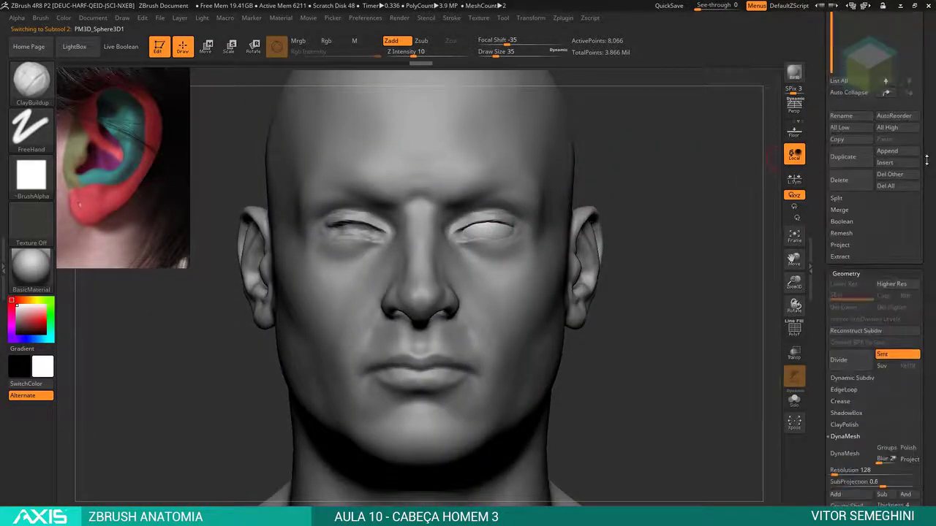
Mirror the eye sphere to the other socket with SubTool Master's Mirror and merge.
{"action": "left_click", "coordinate": [563, 17]}
{"action": "left_click", "coordinate": [638, 222]}
{"action": "left_click", "coordinate": [414, 249]}
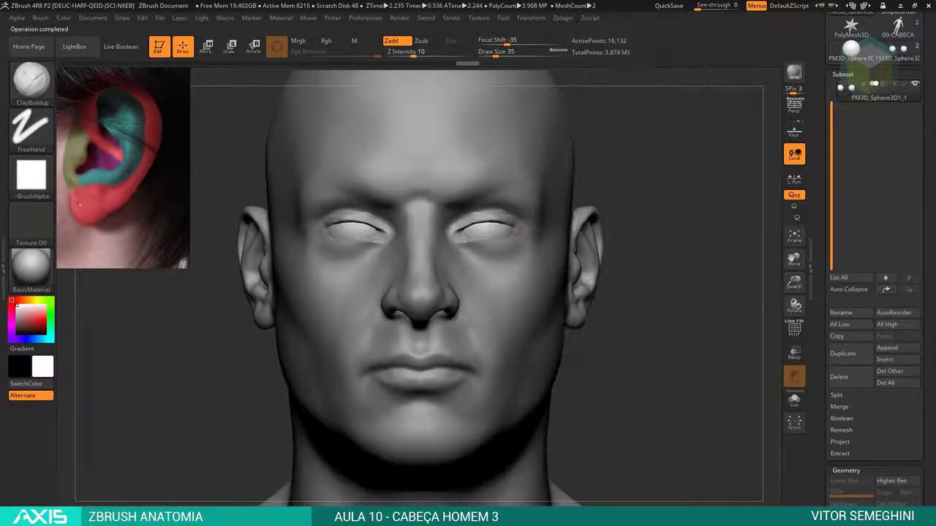
Return to 09-CABECA, check both eyes, and select the DamStandard brush in subtract mode.
{"action": "key", "text": "f"}
{"action": "key", "text": "Up"}
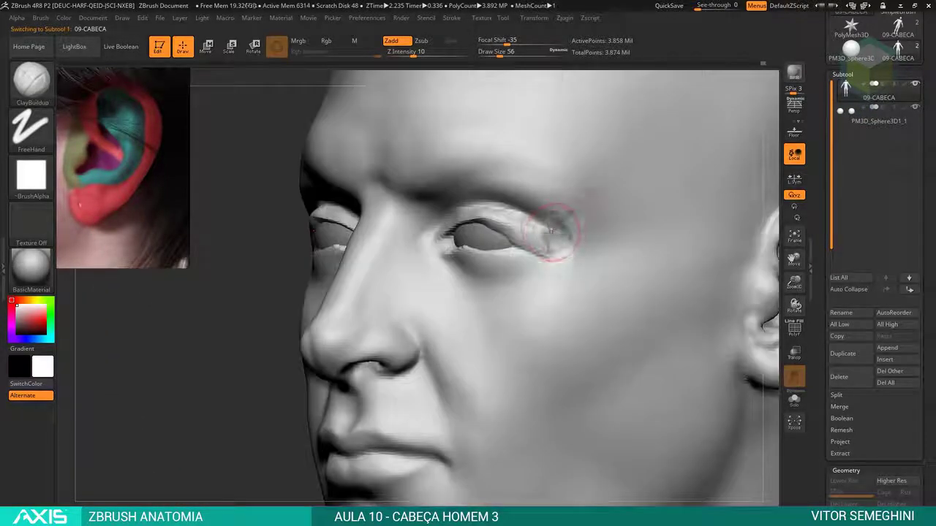
{"action": "right_click_drag", "start_coordinate": [491, 215], "coordinate": [498, 211], "text": "shift"}
{"action": "key", "text": "f"}
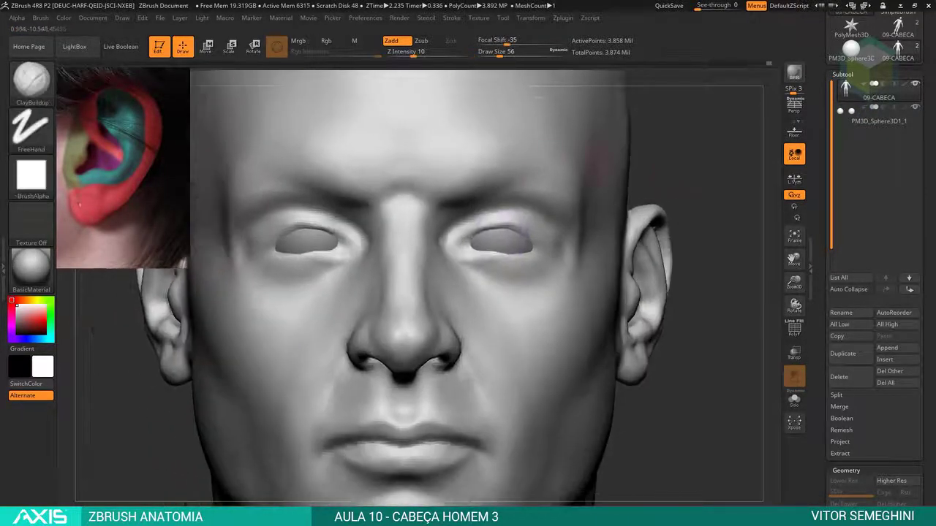
{"action": "key", "text": "b"}
{"action": "key", "text": "d"}
{"action": "key", "text": "s"}
{"action": "mouse_move", "coordinate": [307, 223]}
{"action": "right_mouse_down"}
{"action": "mouse_move", "coordinate": [410, 227]}
{"action": "mouse_move", "coordinate": [404, 326]}
{"action": "mouse_move", "coordinate": [500, 264]}
{"action": "mouse_move", "coordinate": [399, 163]}
{"action": "mouse_move", "coordinate": [474, 201]}
{"action": "right_mouse_up"}
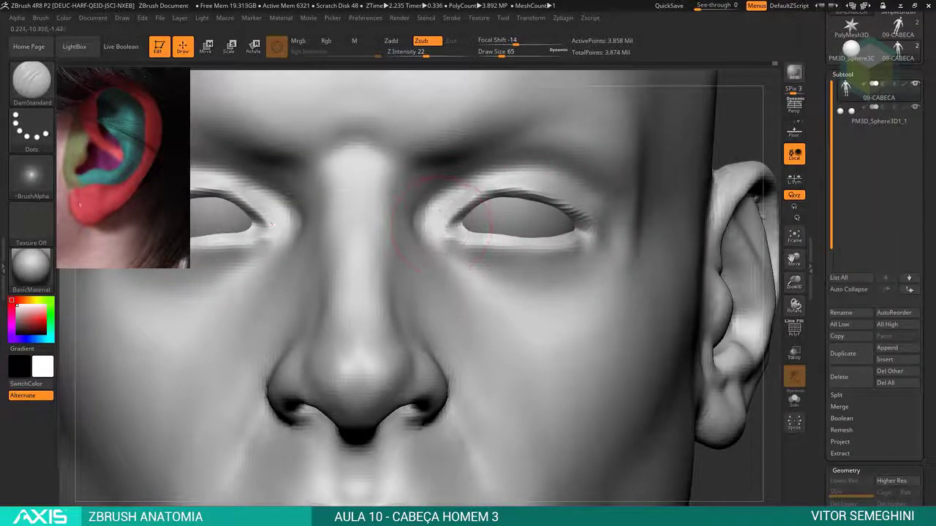
Carve the upper eyelids and under-eye area with DamStandard, then adjust the eye spheres.
{"action": "left_click_drag", "start_coordinate": [516, 187], "coordinate": [438, 193]}
{"action": "left_click_drag", "start_coordinate": [446, 252], "coordinate": [523, 281], "text": "shift"}
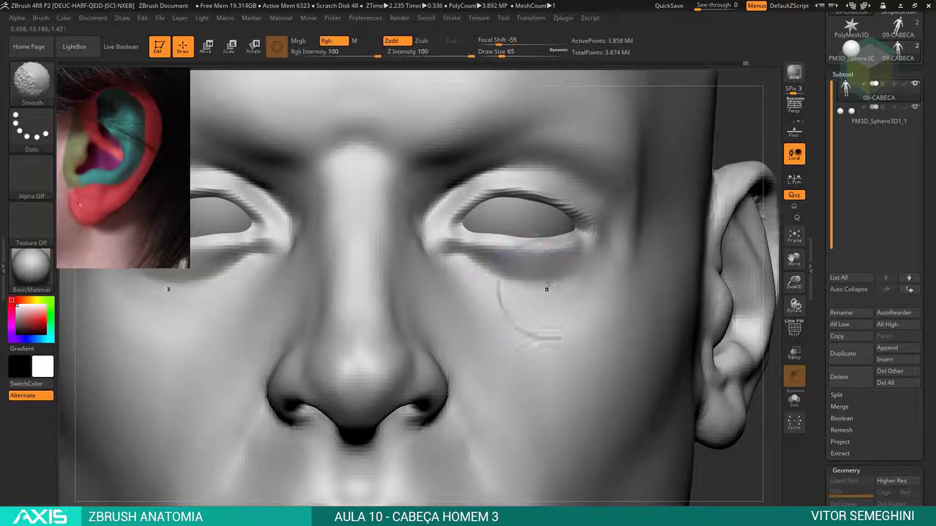
{"action": "mouse_move", "coordinate": [549, 286]}
{"action": "right_mouse_down", "text": "ctrl"}
{"action": "mouse_move", "coordinate": [512, 329]}
{"action": "mouse_move", "coordinate": [512, 285]}
{"action": "right_mouse_up", "text": "ctrl"}
{"action": "key", "text": "space"}
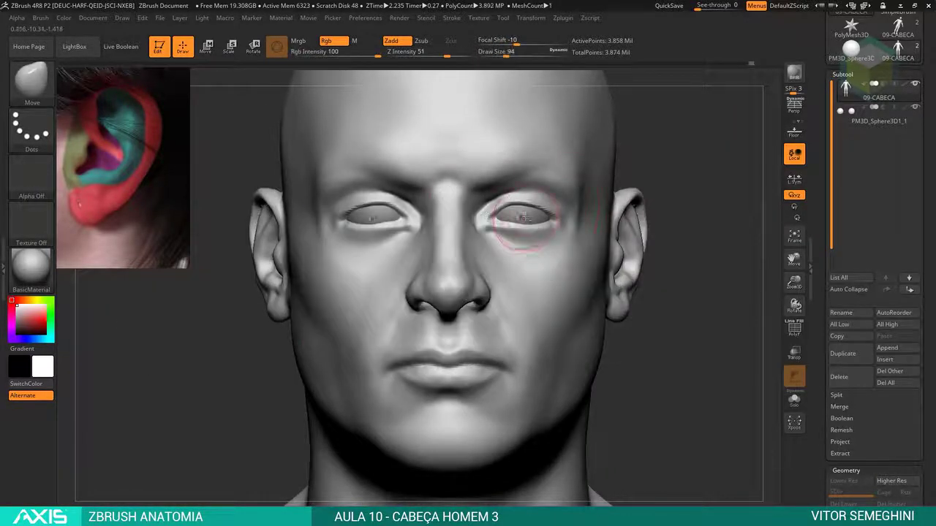
{"action": "key", "text": "e"}
{"action": "left_click", "coordinate": [515, 208], "text": "alt"}
{"action": "key", "text": "q"}
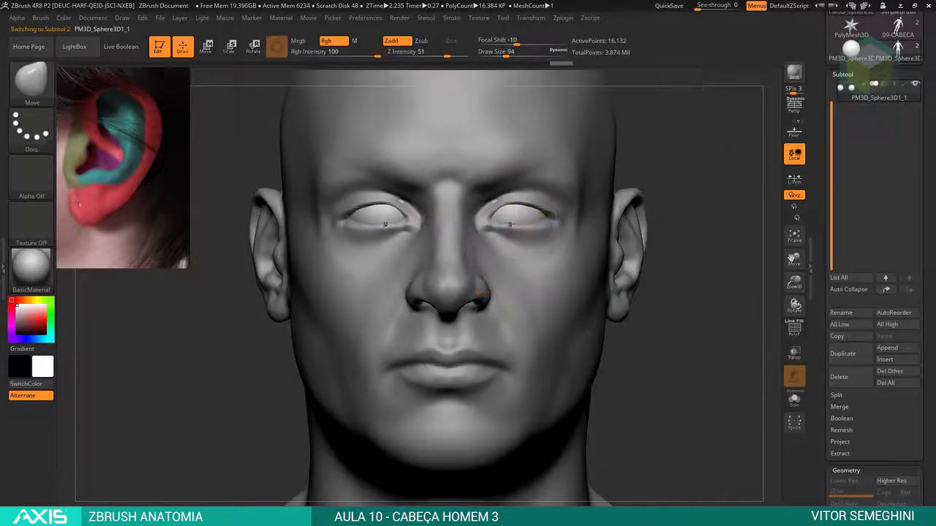
Reactivate 09-CABECA, review the face from below and front, and reselect DamStandard.
{"action": "left_click", "coordinate": [402, 208], "text": "alt"}
{"action": "mouse_move", "coordinate": [402, 208]}
{"action": "right_mouse_down"}
{"action": "mouse_move", "coordinate": [468, 219]}
{"action": "mouse_move", "coordinate": [410, 212]}
{"action": "right_mouse_up"}
{"action": "right_click_drag", "start_coordinate": [339, 223], "coordinate": [362, 230]}
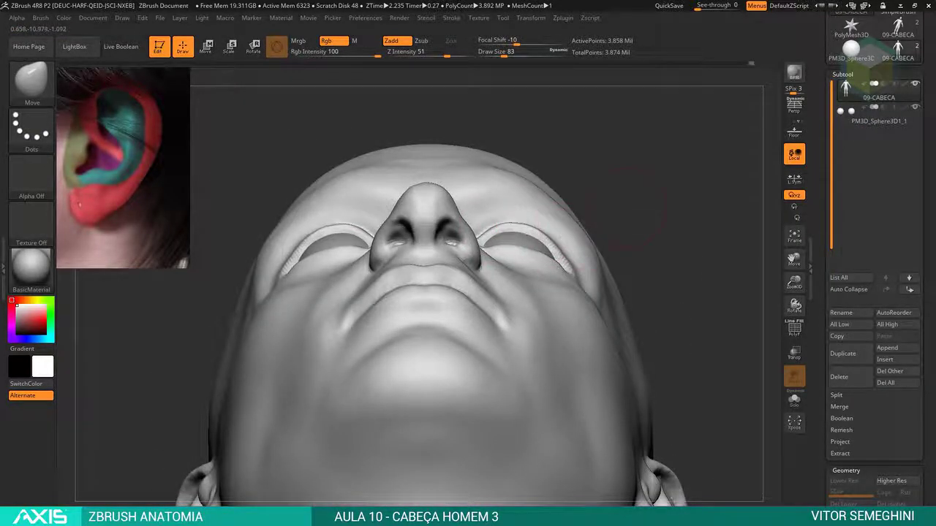
{"action": "mouse_move", "coordinate": [629, 208]}
{"action": "right_mouse_down", "text": "shift"}
{"action": "mouse_move", "coordinate": [710, 203]}
{"action": "mouse_move", "coordinate": [511, 237]}
{"action": "mouse_move", "coordinate": [554, 219]}
{"action": "right_mouse_up", "text": "shift"}
{"action": "key", "text": "f"}
{"action": "key", "text": "b"}
{"action": "key", "text": "d"}
{"action": "key", "text": "s"}
{"action": "key", "text": "f"}
Refine the eye creases with a smaller brush, then snap to front view and pick the Move brush.
{"action": "mouse_move", "coordinate": [669, 177]}
{"action": "right_mouse_down", "text": "alt"}
{"action": "mouse_move", "coordinate": [510, 259]}
{"action": "mouse_move", "coordinate": [578, 259]}
{"action": "mouse_move", "coordinate": [562, 276]}
{"action": "right_mouse_up", "text": "alt"}
{"action": "key", "text": "f"}
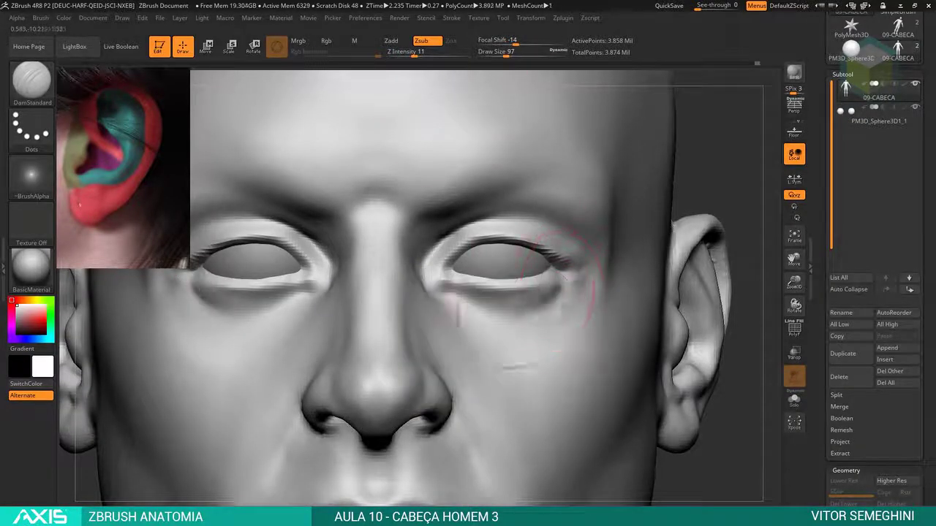
{"action": "key", "text": "bracketleft"}
{"action": "key", "text": "bracketleft"}
{"action": "key", "text": "bracketleft"}
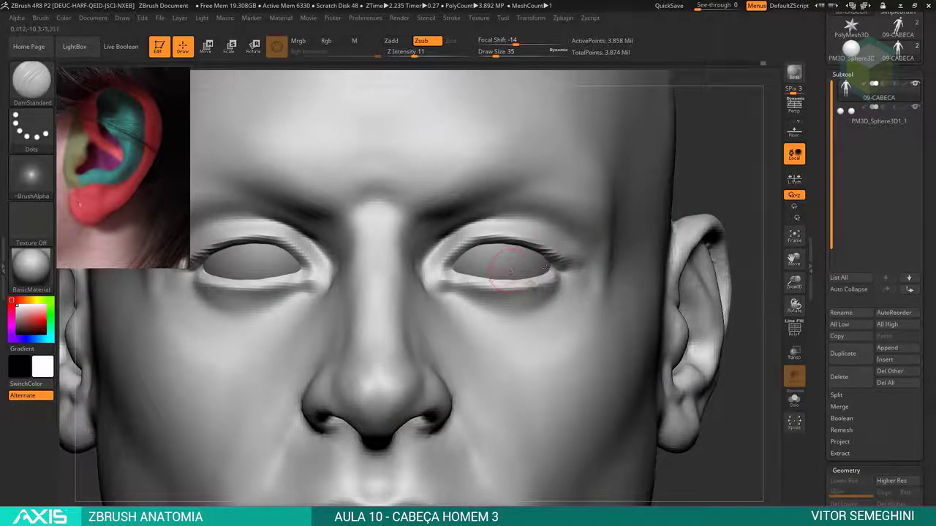
{"action": "right_click_drag", "start_coordinate": [510, 271], "coordinate": [512, 253]}
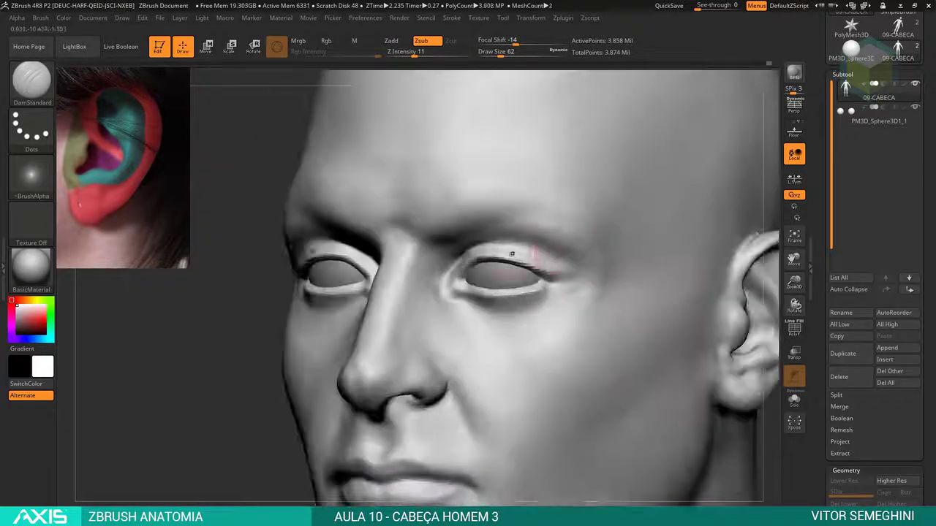
{"action": "right_click_drag", "start_coordinate": [539, 294], "coordinate": [682, 177], "text": "shift"}
{"action": "key", "text": "b"}
{"action": "key", "text": "m"}
{"action": "key", "text": "v"}
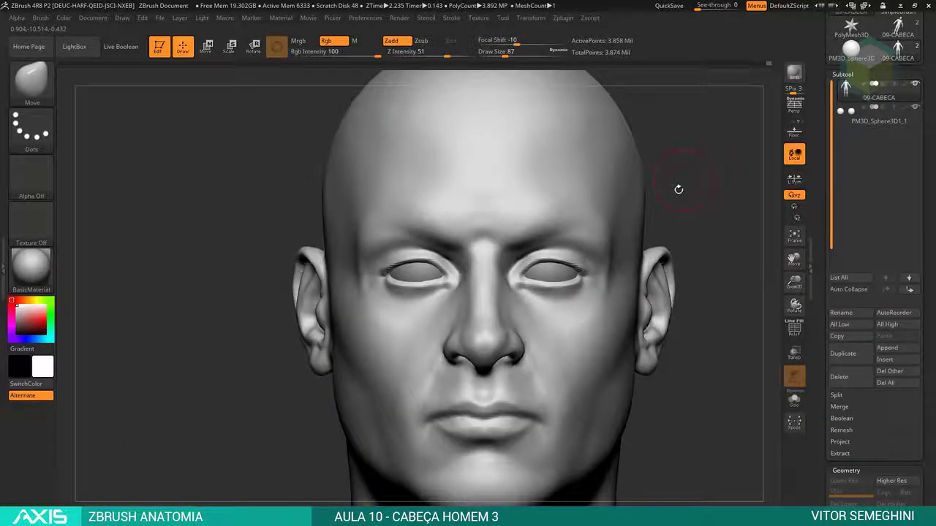
{"action": "key", "text": "alt+Tab"}
Open the 'Step by step - Eyes' pin and trace the crease under the lower eyelid.
{"action": "left_click", "coordinate": [473, 264]}
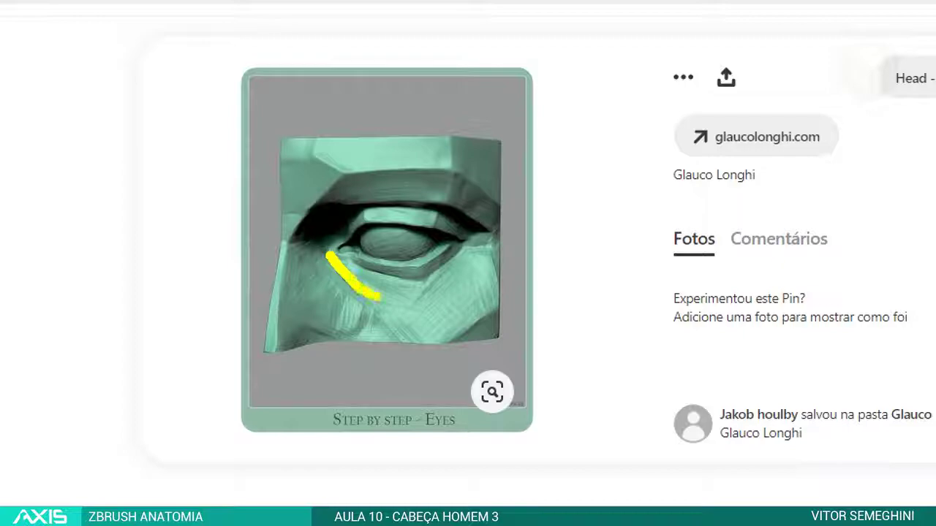
{"action": "mouse_move", "coordinate": [378, 296]}
{"action": "left_mouse_down"}
{"action": "mouse_move", "coordinate": [410, 300]}
{"action": "mouse_move", "coordinate": [331, 253]}
{"action": "mouse_move", "coordinate": [448, 226]}
{"action": "left_mouse_up"}
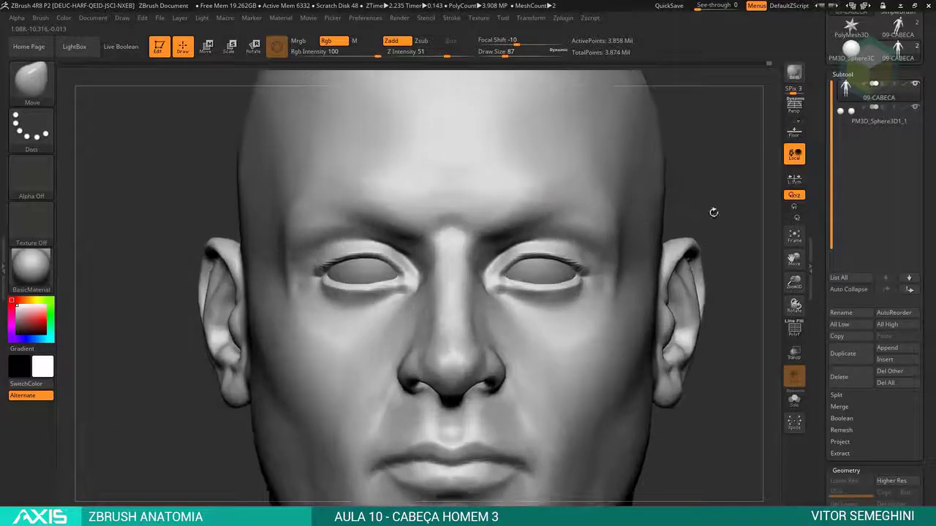
Solo the head and build up creases along both eyelids with ClayBuildup.
{"action": "mouse_move", "coordinate": [714, 212]}
{"action": "left_mouse_down", "text": "alt"}
{"action": "mouse_move", "coordinate": [714, 249]}
{"action": "mouse_move", "coordinate": [557, 249]}
{"action": "mouse_move", "coordinate": [636, 219]}
{"action": "mouse_move", "coordinate": [649, 203]}
{"action": "mouse_move", "coordinate": [512, 263]}
{"action": "left_mouse_up", "text": "alt"}
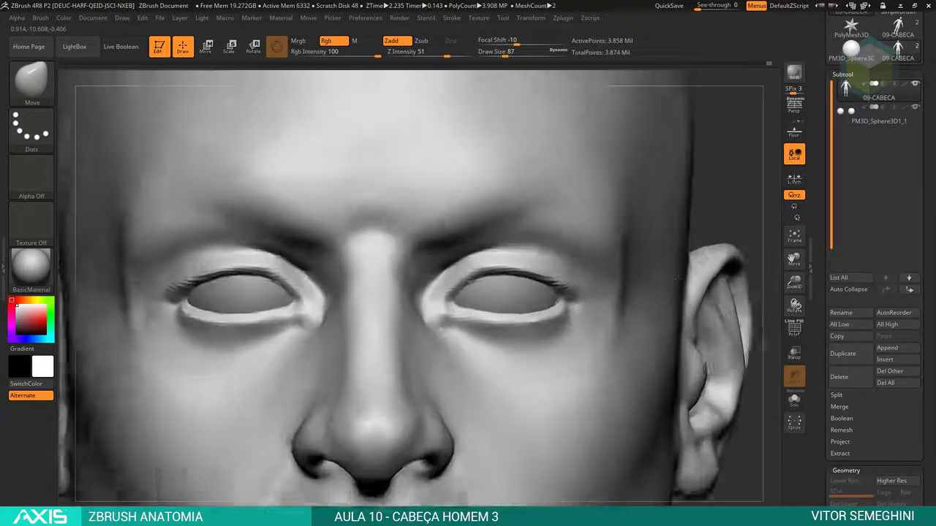
{"action": "key", "text": "space"}
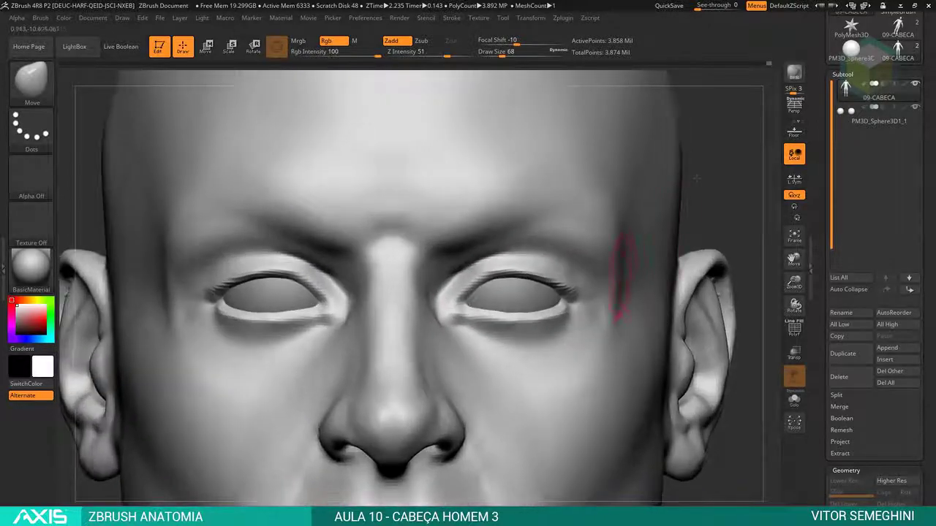
{"action": "left_click", "coordinate": [794, 399]}
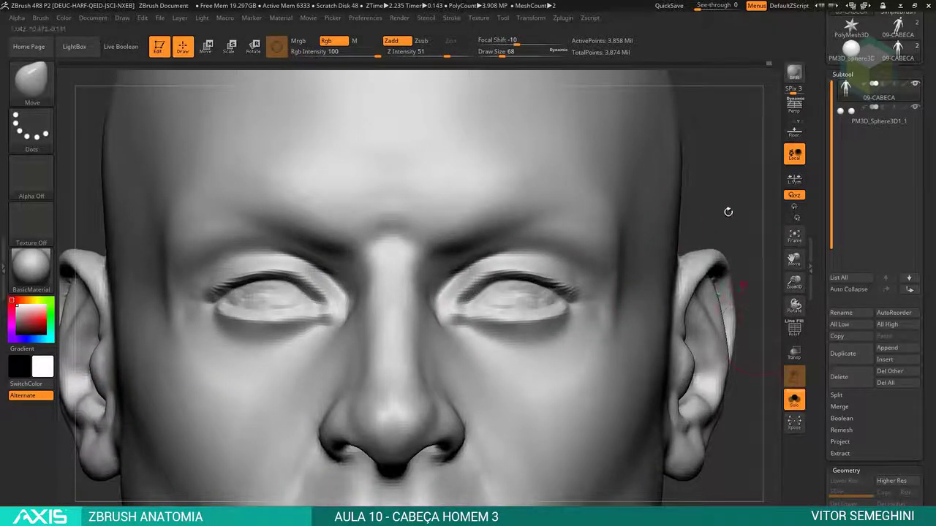
{"action": "key", "text": "b"}
{"action": "key", "text": "c"}
{"action": "key", "text": "b"}
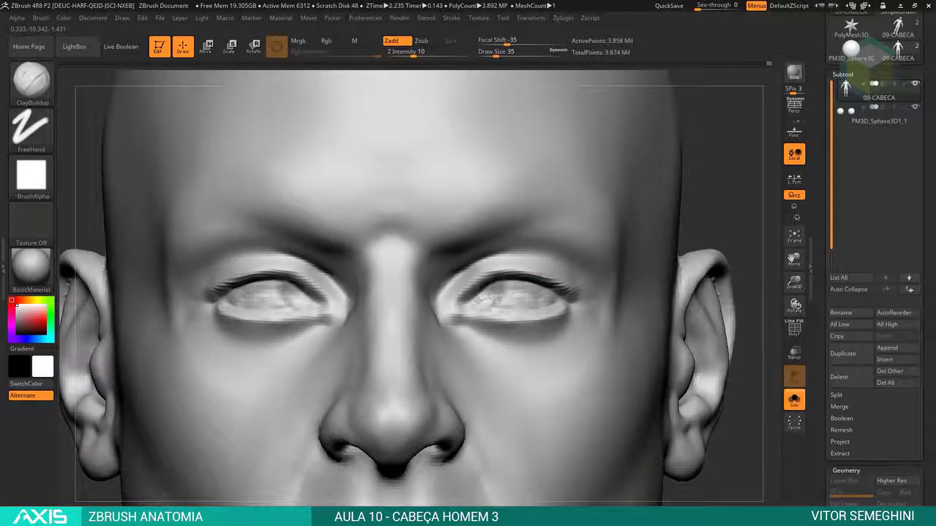
{"action": "mouse_move", "coordinate": [296, 276]}
{"action": "left_mouse_down"}
{"action": "mouse_move", "coordinate": [223, 307]}
{"action": "mouse_move", "coordinate": [263, 304]}
{"action": "left_mouse_up"}
{"action": "key", "text": "ctrl"}
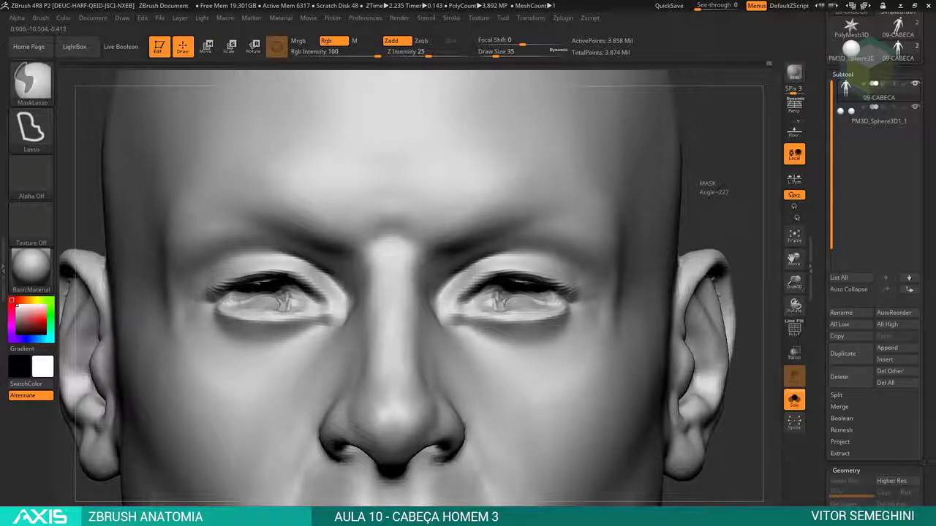
Add detail inside both eye sockets, smoothing and checking each eye, then zoom out to head and shoulders.
{"action": "left_click_drag", "start_coordinate": [704, 187], "coordinate": [687, 160]}
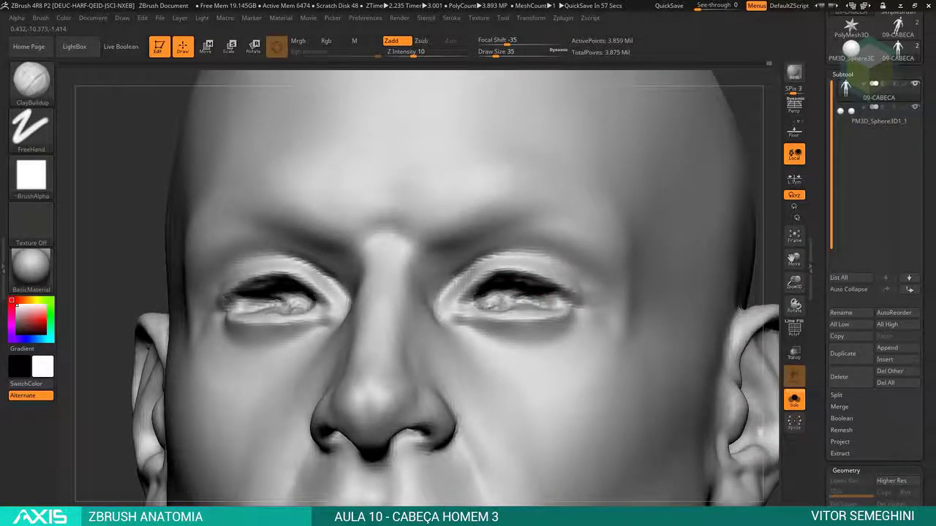
{"action": "left_click_drag", "start_coordinate": [278, 305], "coordinate": [313, 303]}
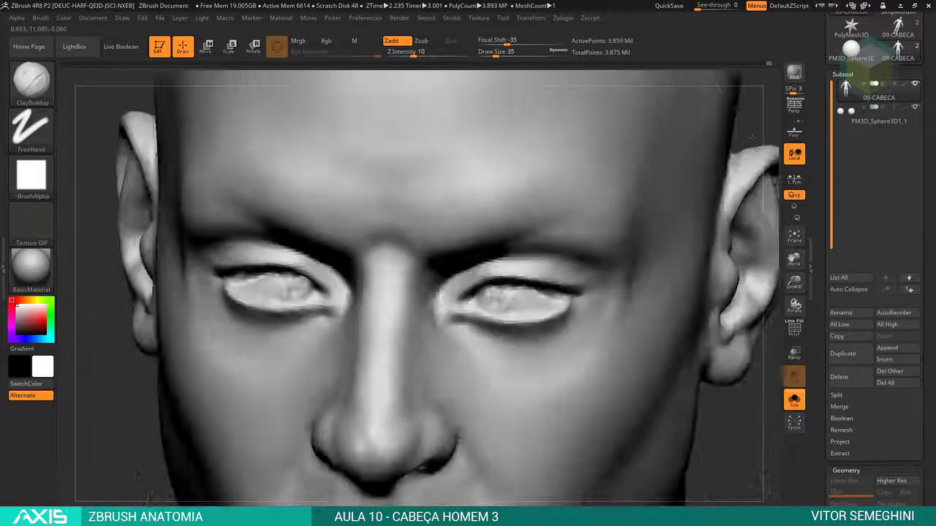
{"action": "left_click_drag", "start_coordinate": [751, 102], "coordinate": [548, 310]}
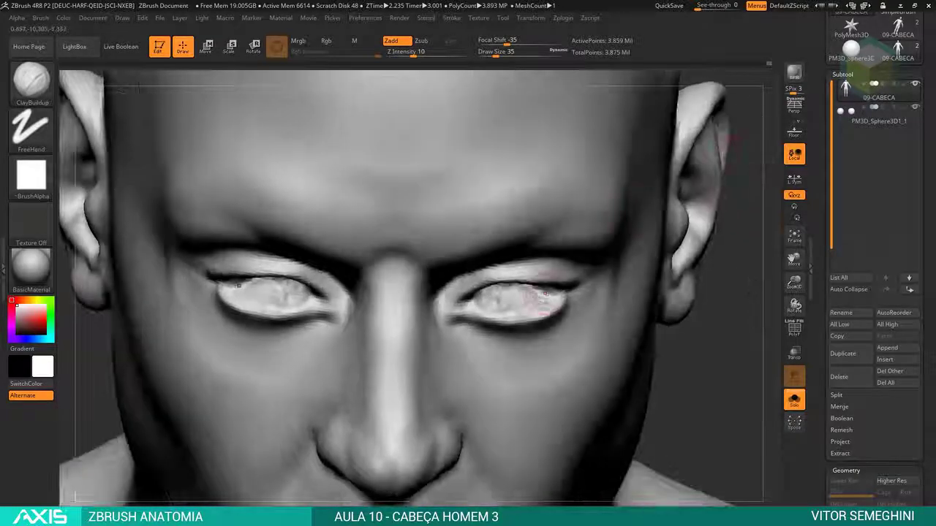
{"action": "left_click_drag", "start_coordinate": [482, 304], "coordinate": [374, 261]}
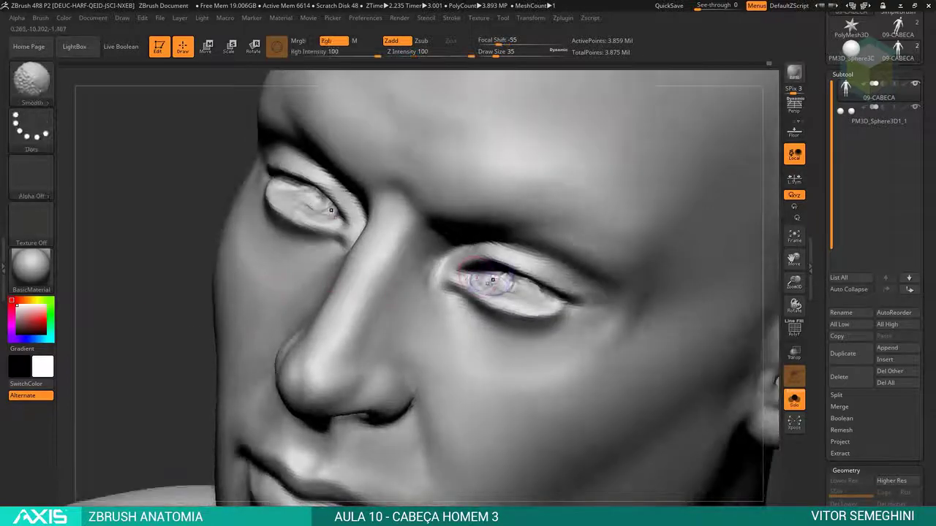
{"action": "key", "text": "shift"}
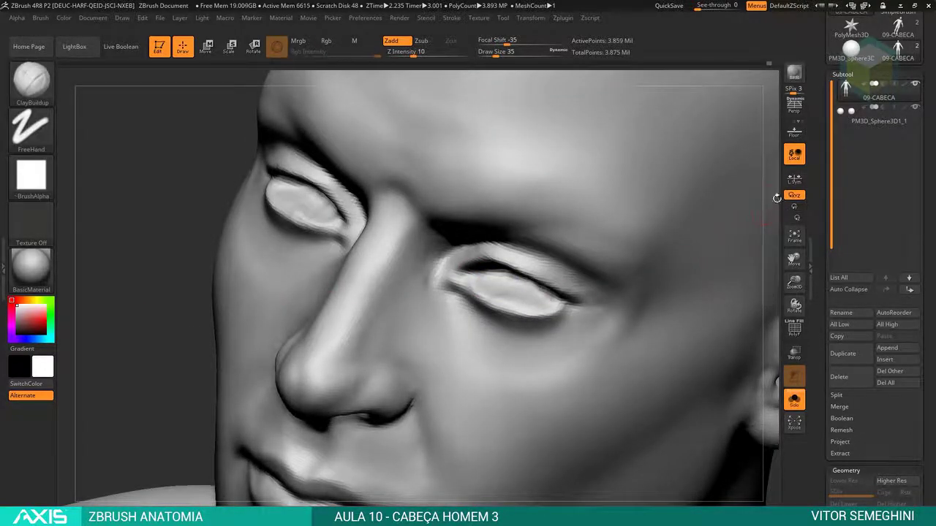
{"action": "left_click_drag", "start_coordinate": [777, 198], "coordinate": [704, 209]}
{"action": "left_click_drag", "start_coordinate": [547, 285], "coordinate": [480, 272]}
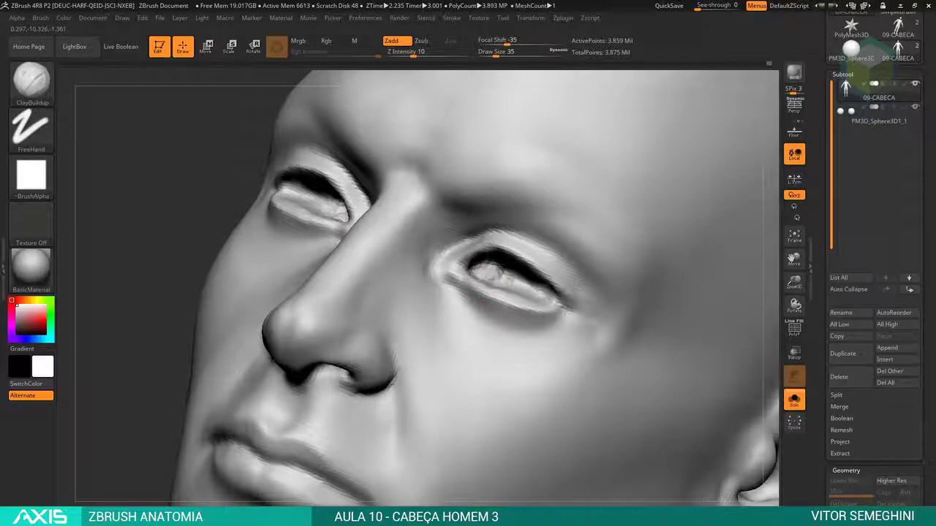
{"action": "left_click_drag", "start_coordinate": [640, 74], "coordinate": [718, 187]}
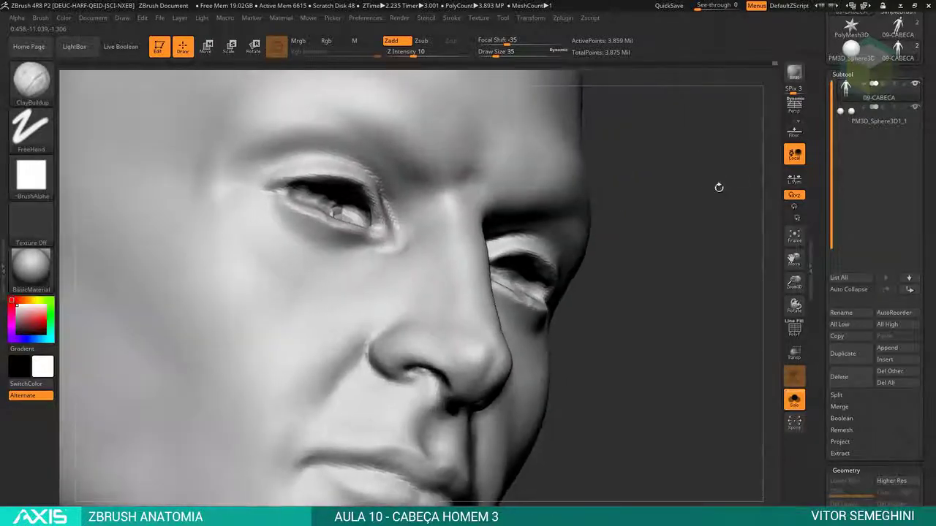
{"action": "key", "text": "ctrl"}
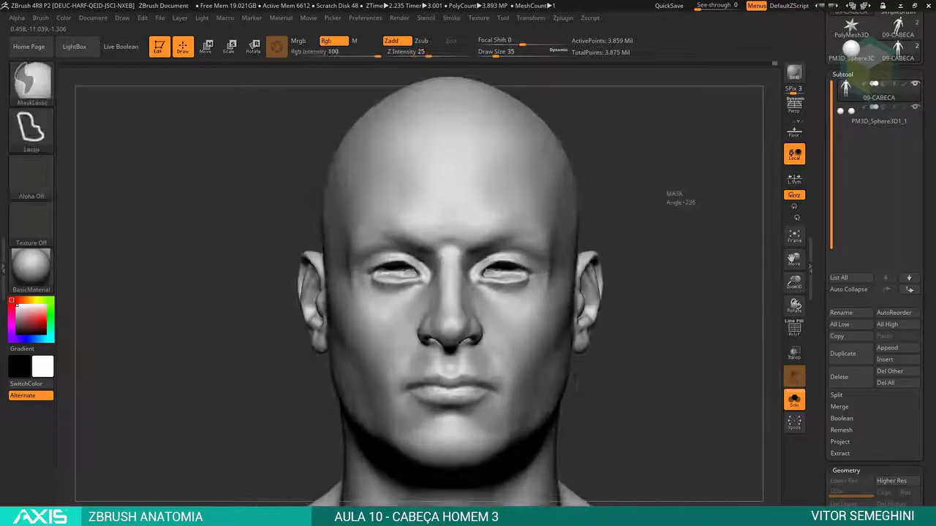
{"action": "left_click_drag", "start_coordinate": [658, 225], "coordinate": [662, 271], "text": "alt"}
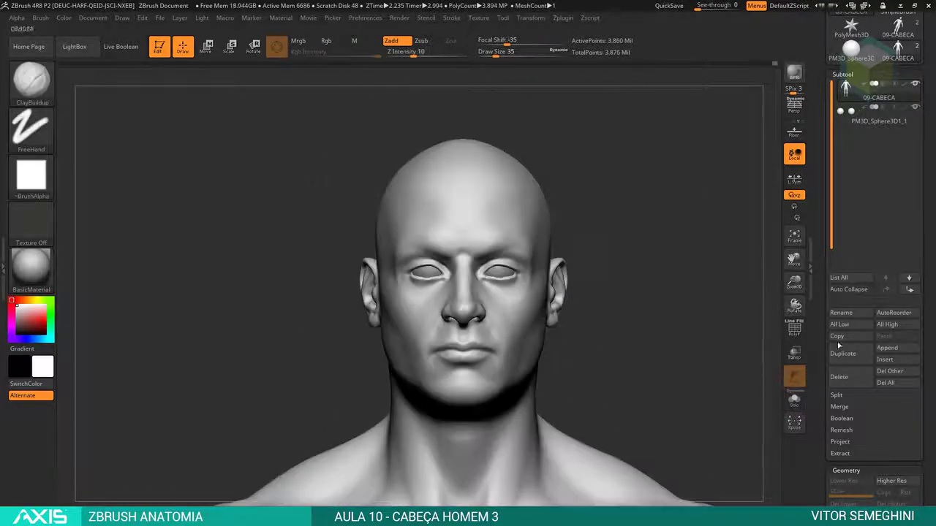
{"action": "left_click_drag", "start_coordinate": [922, 256], "coordinate": [919, 225]}
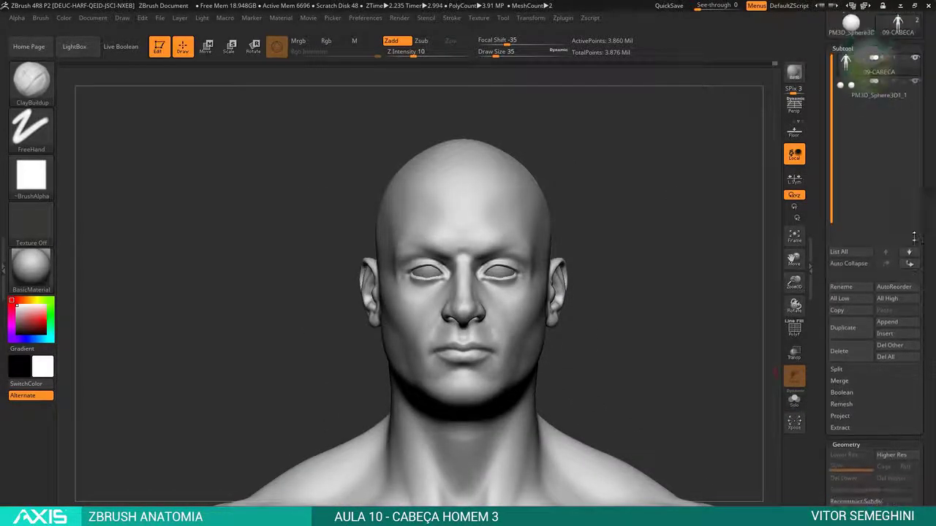
Duplicate the head subtool as 09-CABECA1 and show its polygroup wireframe.
{"action": "left_click", "coordinate": [847, 338]}
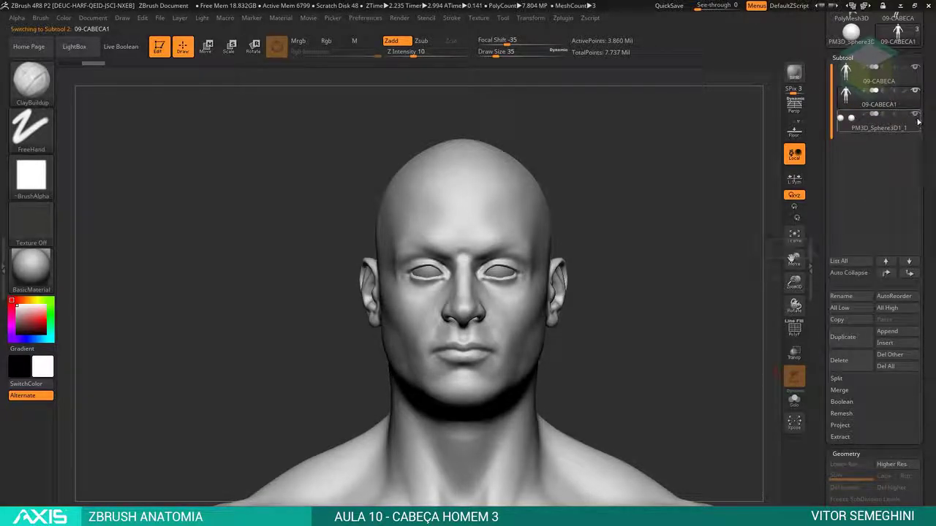
{"action": "mouse_move", "coordinate": [600, 329]}
{"action": "left_mouse_down", "text": "alt"}
{"action": "mouse_move", "coordinate": [555, 180]}
{"action": "mouse_move", "coordinate": [570, 211]}
{"action": "left_mouse_up", "text": "alt"}
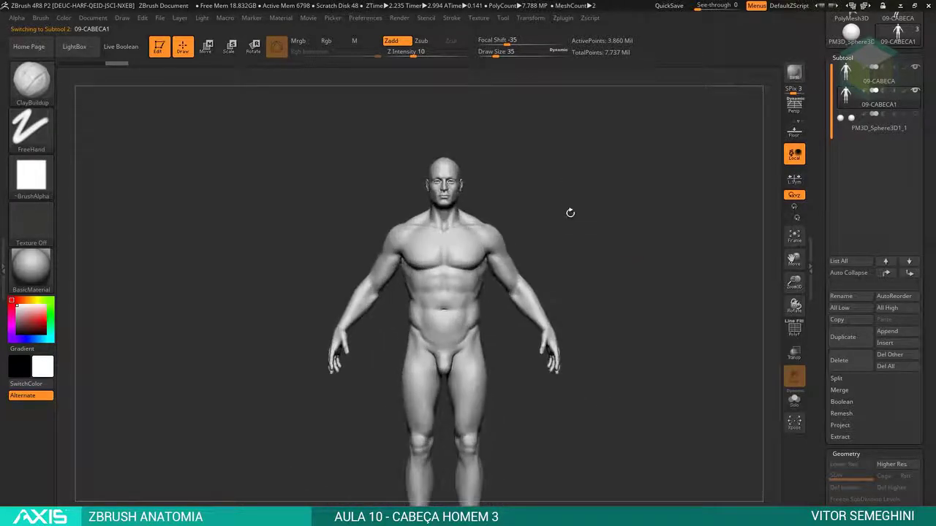
{"action": "key", "text": "shift"}
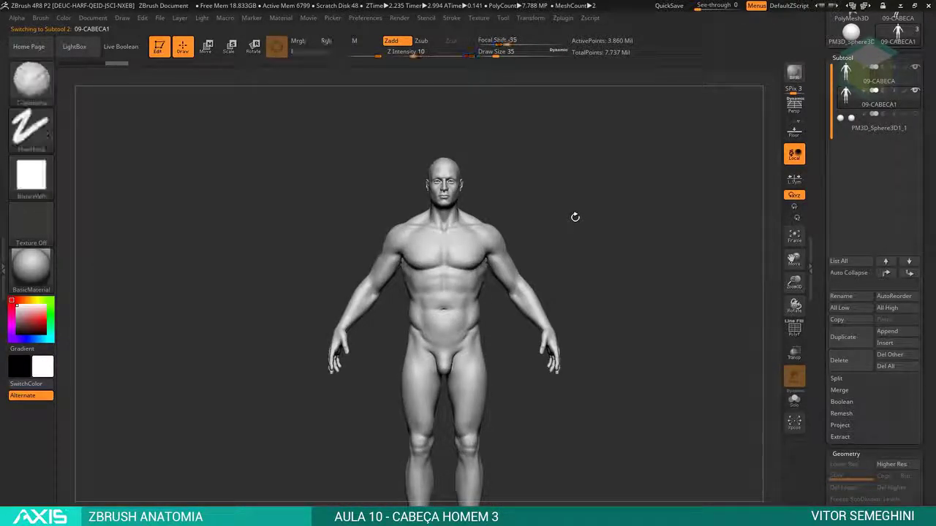
{"action": "key", "text": "shift+f"}
{"action": "left_click_drag", "start_coordinate": [576, 219], "coordinate": [504, 245]}
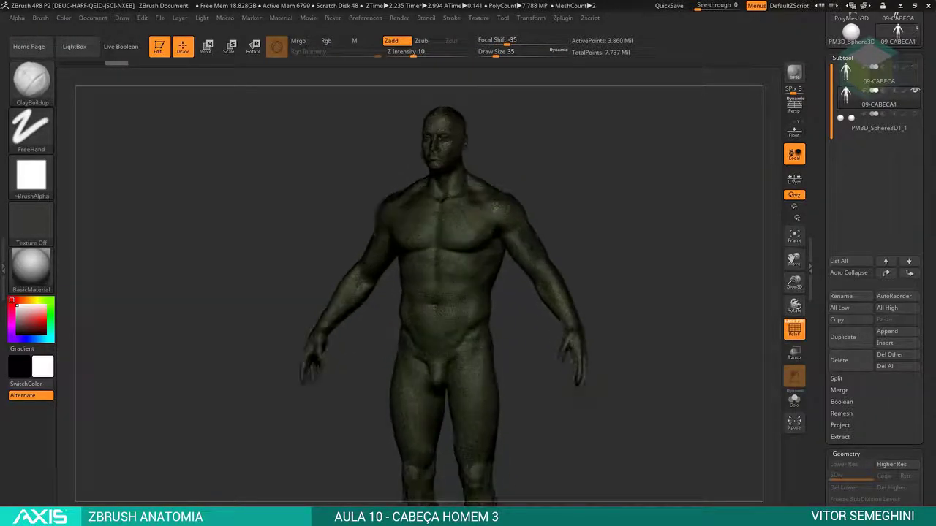
{"action": "left_click_drag", "start_coordinate": [695, 304], "coordinate": [664, 252], "text": "alt"}
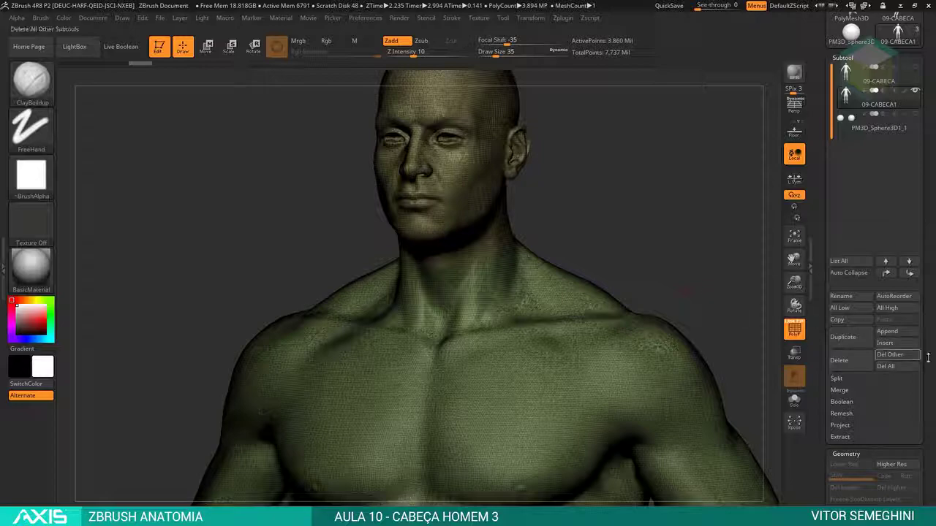
Run ZRemesher from Geometry to rebuild the copy as a roughly 8,800-point quad mesh.
{"action": "left_click", "coordinate": [846, 454]}
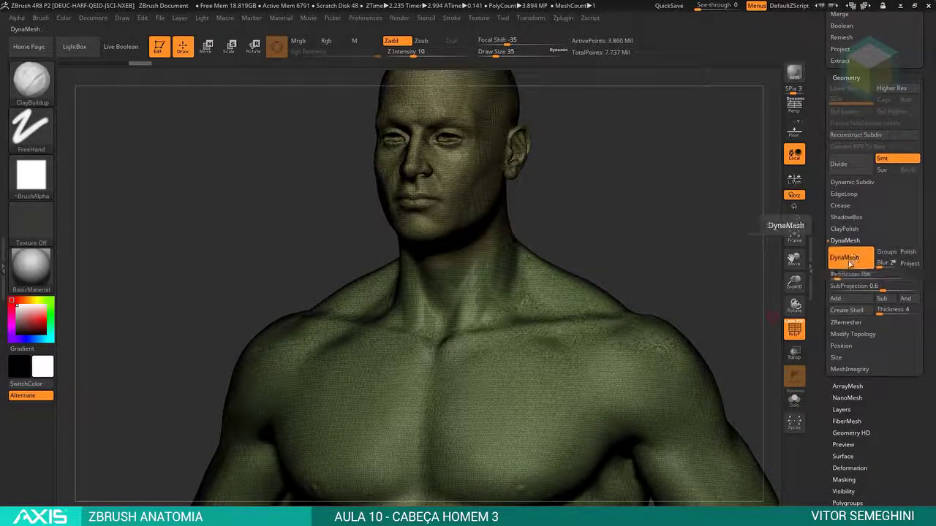
{"action": "left_click", "coordinate": [846, 323]}
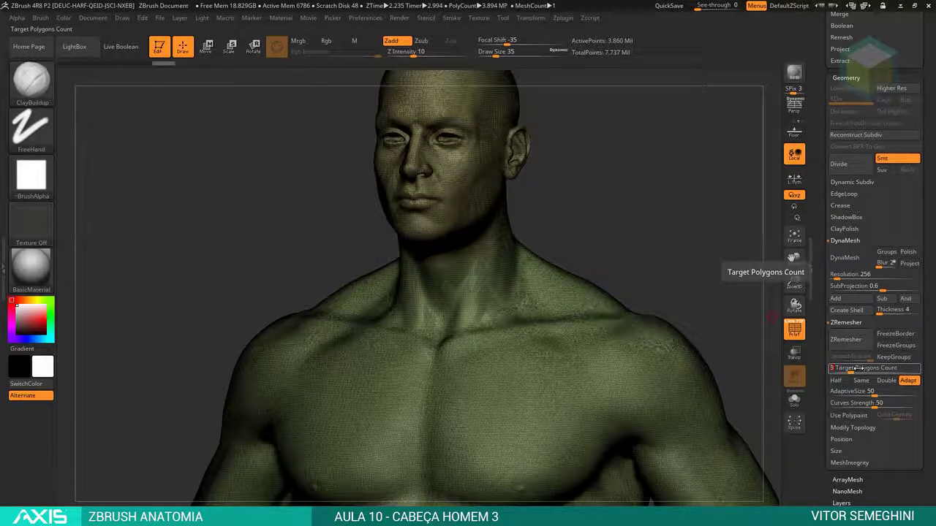
{"action": "left_click", "coordinate": [845, 339]}
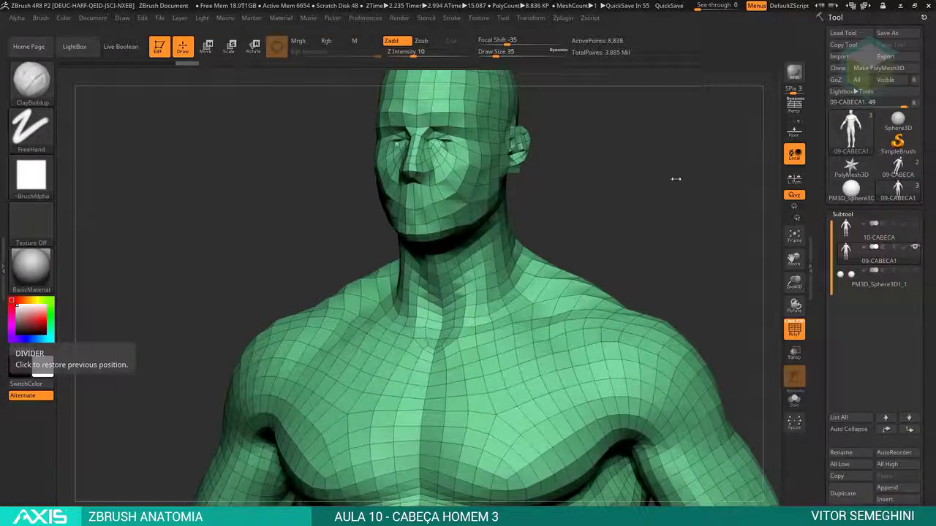
Show 10-CABECA, select 09-CABECA1, and run ProjectAll to transfer the sculpted detail.
{"action": "mouse_move", "coordinate": [647, 241]}
{"action": "left_mouse_down"}
{"action": "mouse_move", "coordinate": [666, 237]}
{"action": "mouse_move", "coordinate": [589, 192]}
{"action": "mouse_move", "coordinate": [663, 202]}
{"action": "mouse_move", "coordinate": [629, 205]}
{"action": "left_mouse_up"}
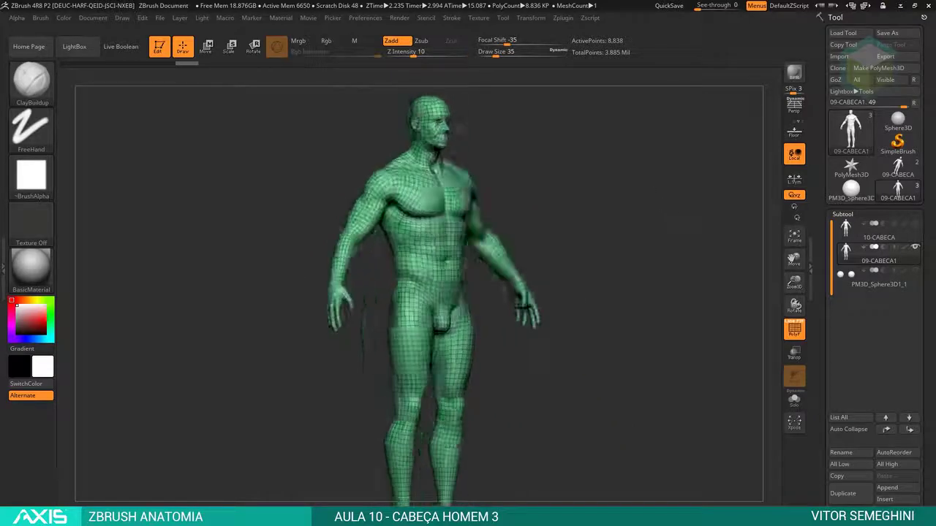
{"action": "left_click", "coordinate": [914, 223]}
{"action": "left_click_drag", "start_coordinate": [675, 215], "coordinate": [709, 256], "text": "alt"}
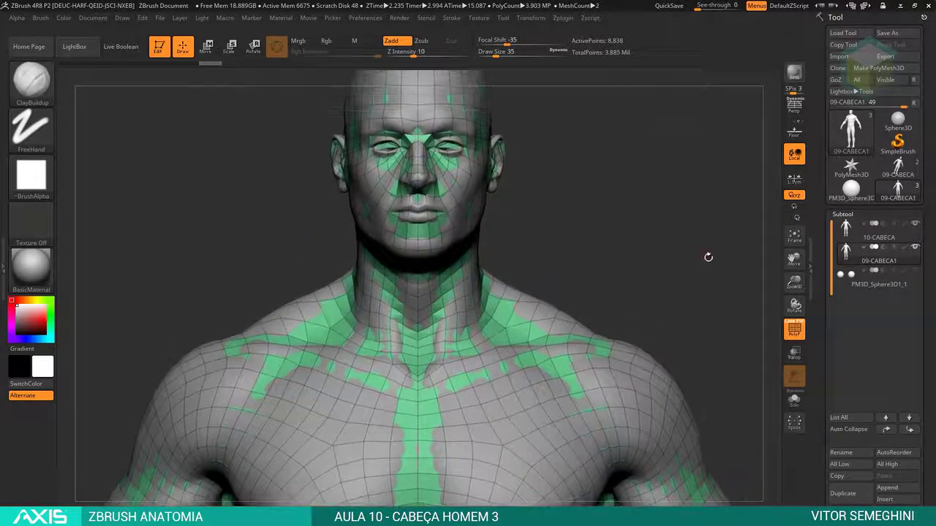
{"action": "key", "text": "ctrl"}
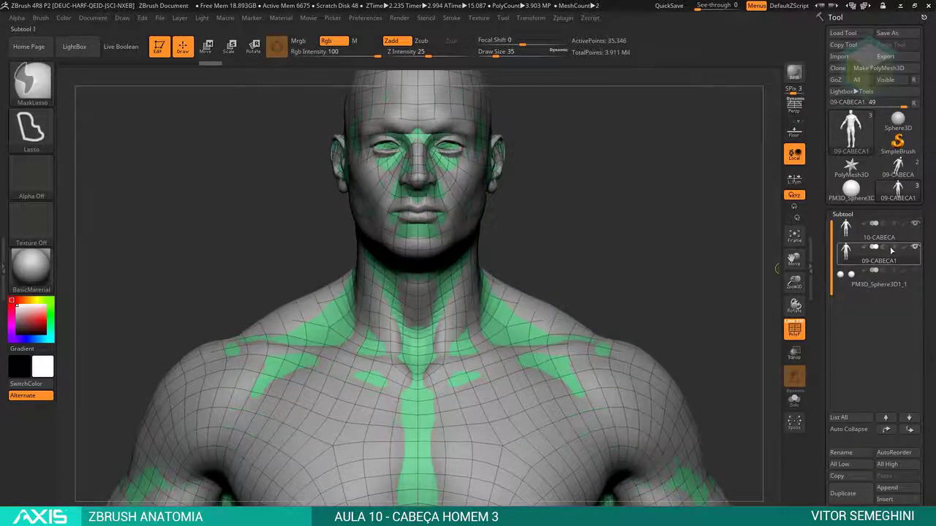
{"action": "left_click", "coordinate": [877, 252]}
{"action": "scroll", "coordinate": [917, 161], "scroll_direction": "down", "scroll_amount": 5}
{"action": "scroll", "coordinate": [918, 161], "scroll_direction": "down", "scroll_amount": 5}
{"action": "scroll", "coordinate": [918, 161], "scroll_direction": "down", "scroll_amount": 1}
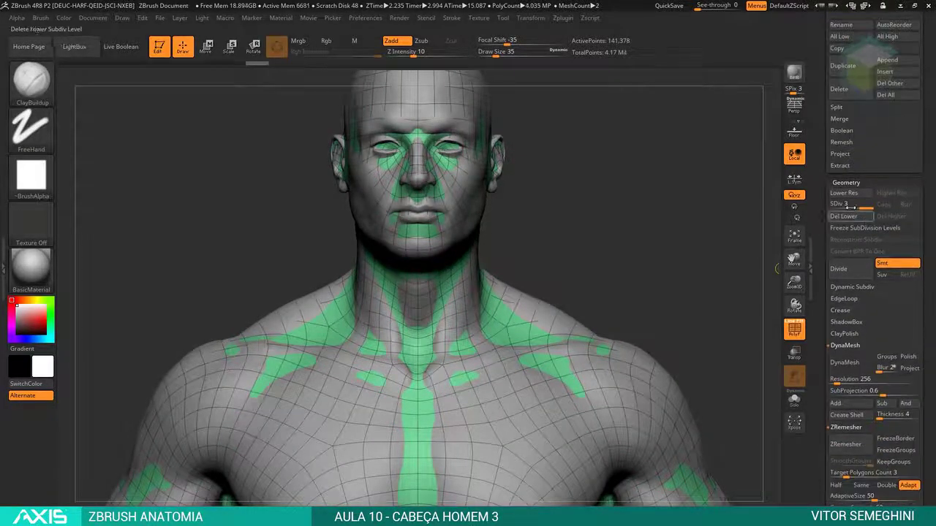
{"action": "left_click", "coordinate": [840, 153]}
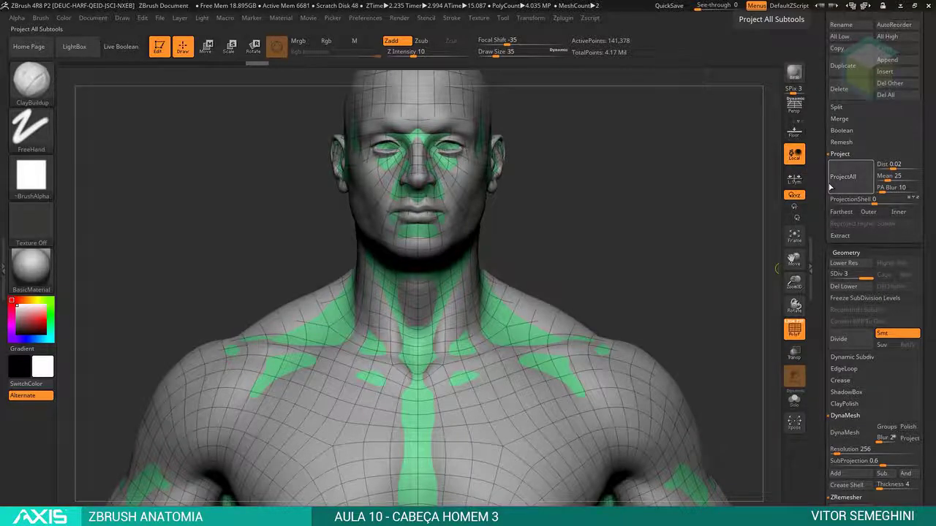
{"action": "left_click", "coordinate": [829, 188]}
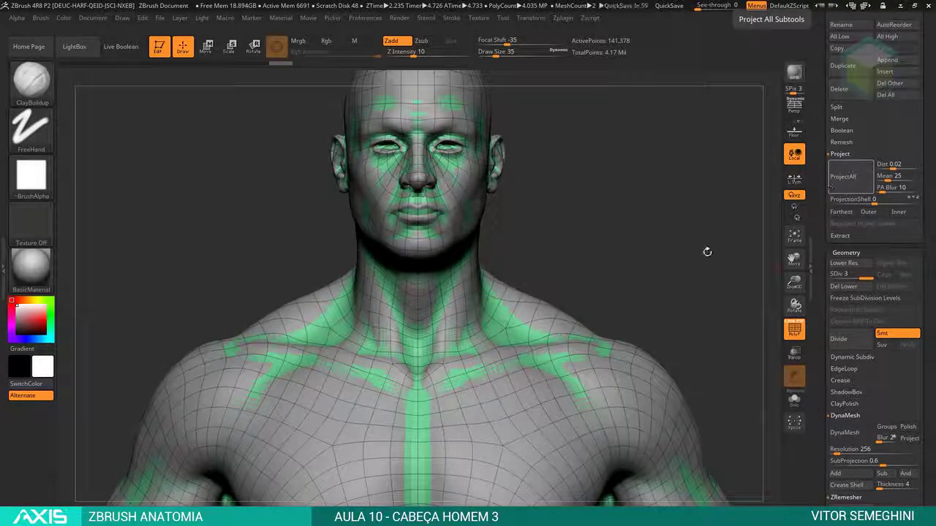
{"action": "scroll", "coordinate": [878, 197], "scroll_direction": "up", "scroll_amount": 5}
{"action": "scroll", "coordinate": [917, 236], "scroll_direction": "up", "scroll_amount": 5}
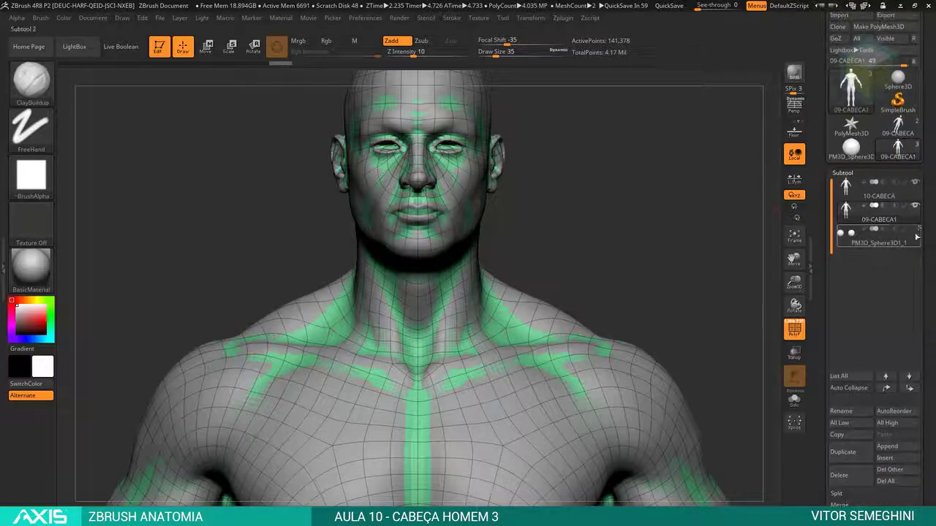
{"action": "scroll", "coordinate": [888, 175], "scroll_direction": "down", "scroll_amount": 3}
{"action": "scroll", "coordinate": [889, 164], "scroll_direction": "down", "scroll_amount": 3}
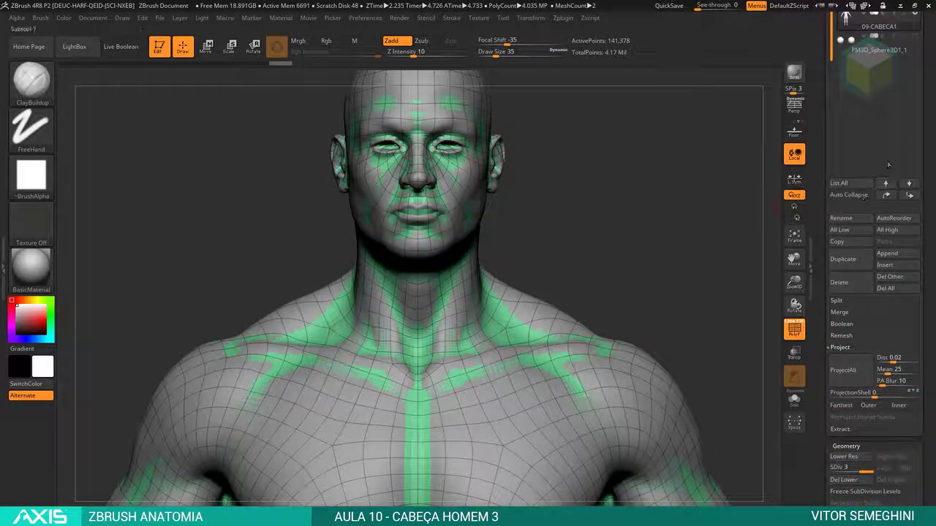
{"action": "scroll", "coordinate": [921, 146], "scroll_direction": "up", "scroll_amount": 5}
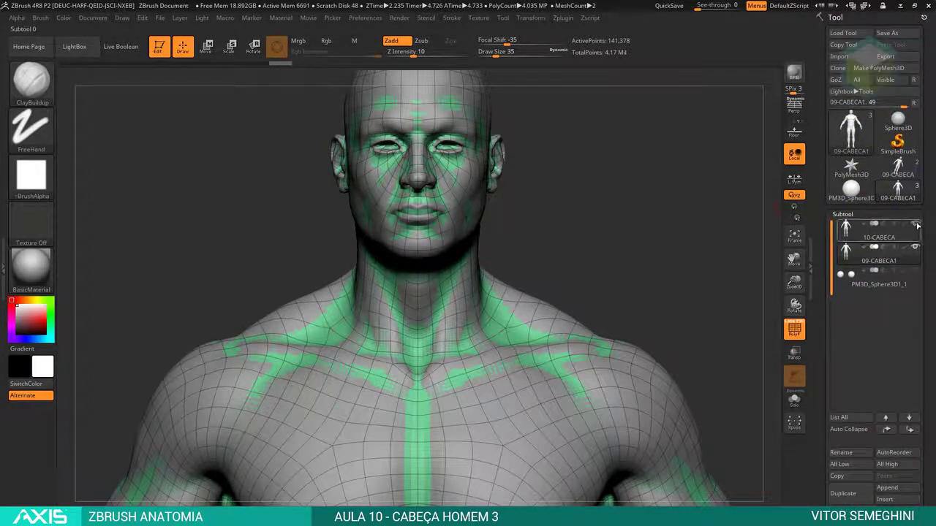
Turn off the wireframe and step the body's subdivision up to level 4, about 565,506 points.
{"action": "left_click", "coordinate": [877, 233]}
{"action": "mouse_move", "coordinate": [771, 237]}
{"action": "left_mouse_down", "text": "alt"}
{"action": "mouse_move", "coordinate": [653, 242]}
{"action": "mouse_move", "coordinate": [620, 202]}
{"action": "mouse_move", "coordinate": [622, 146]}
{"action": "left_mouse_up", "text": "alt"}
{"action": "scroll", "coordinate": [916, 293], "scroll_direction": "down", "scroll_amount": 3}
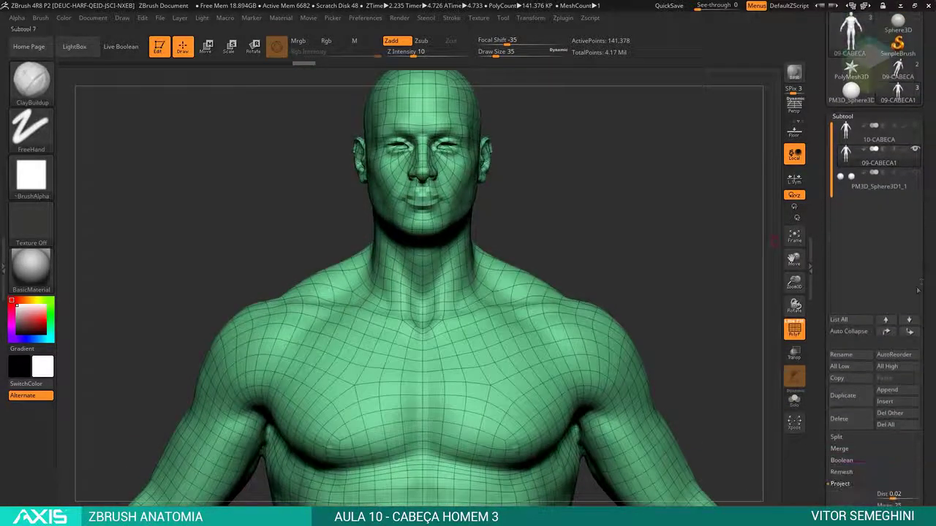
{"action": "key", "text": "shift+f"}
{"action": "scroll", "coordinate": [916, 292], "scroll_direction": "down", "scroll_amount": 5}
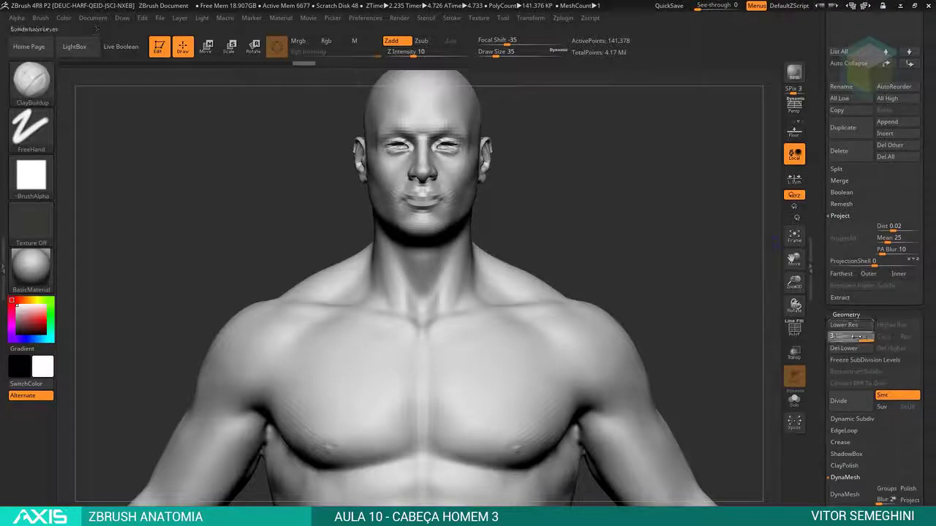
{"action": "left_click", "coordinate": [831, 338]}
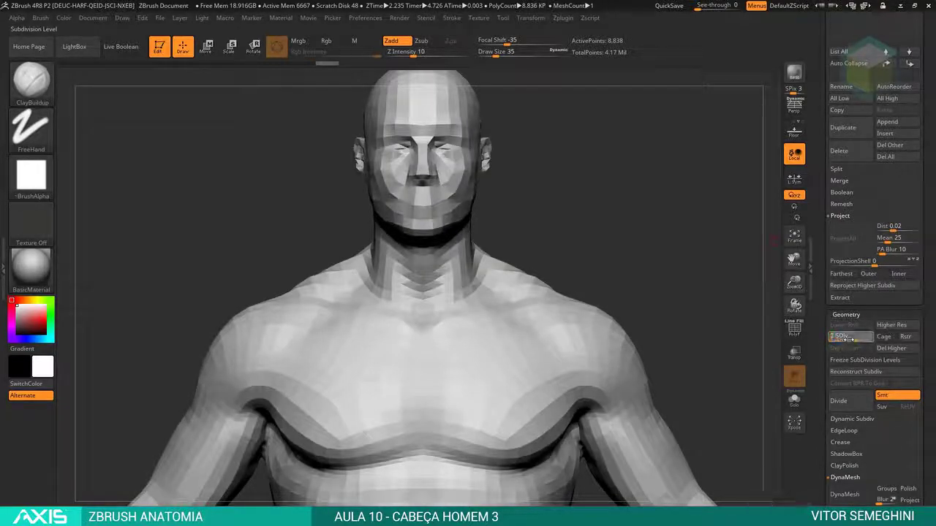
{"action": "left_click_drag", "start_coordinate": [848, 339], "coordinate": [870, 338]}
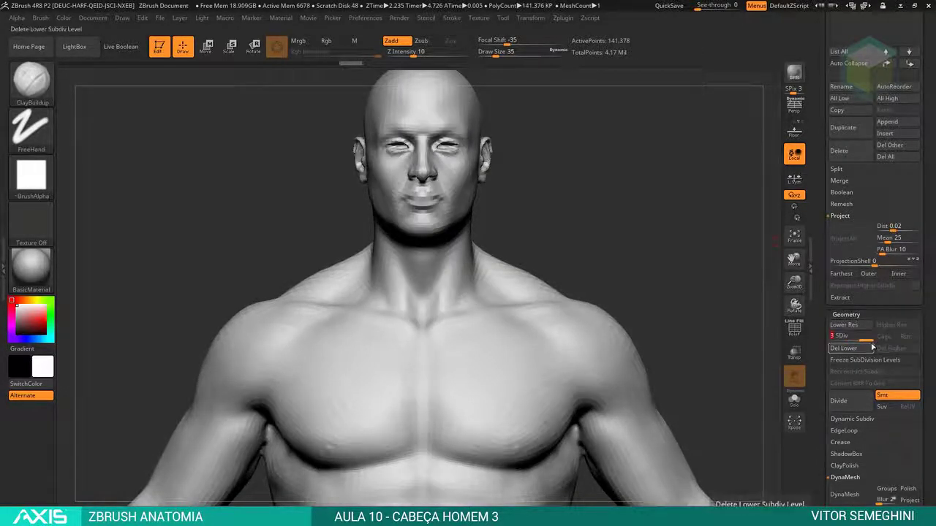
{"action": "scroll", "coordinate": [933, 238], "scroll_direction": "up", "scroll_amount": 5}
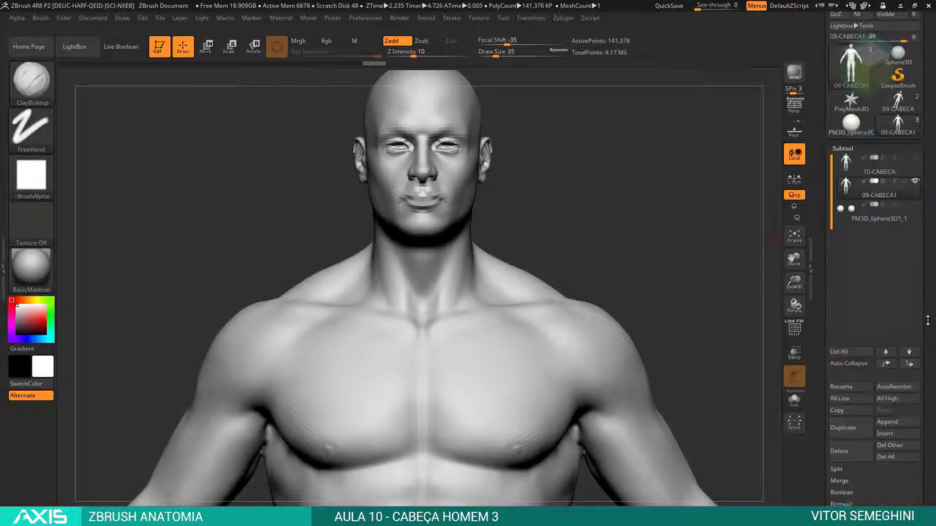
{"action": "scroll", "coordinate": [934, 276], "scroll_direction": "down", "scroll_amount": 5}
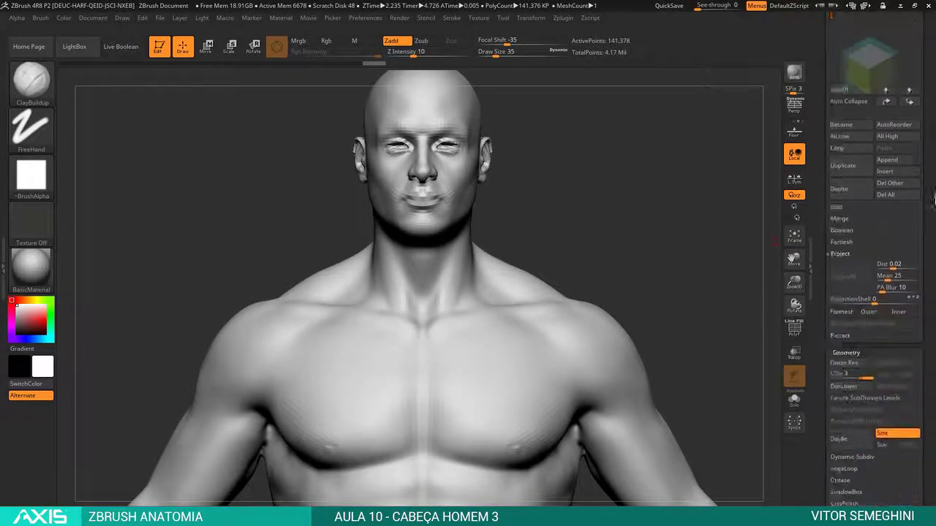
{"action": "left_click_drag", "start_coordinate": [874, 338], "coordinate": [887, 338]}
{"action": "scroll", "coordinate": [919, 220], "scroll_direction": "up", "scroll_amount": 5}
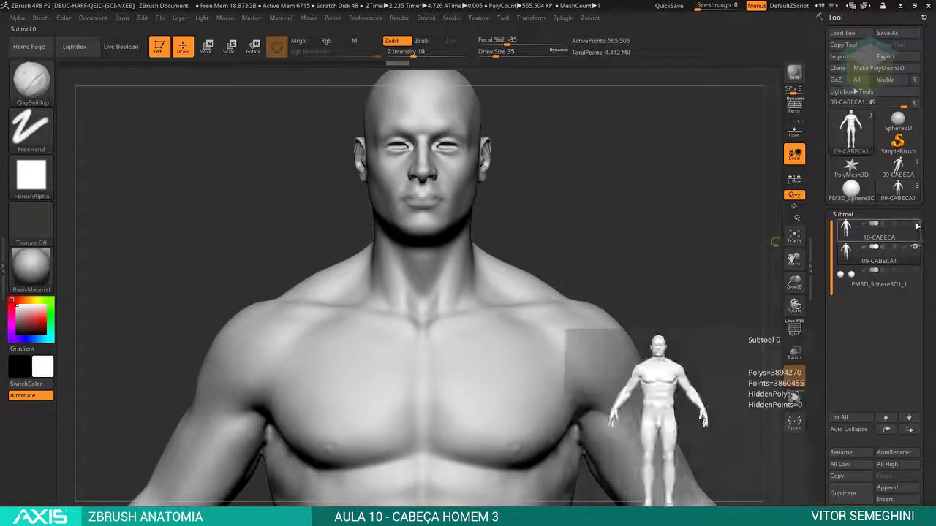
{"action": "scroll", "coordinate": [914, 207], "scroll_direction": "down", "scroll_amount": 5}
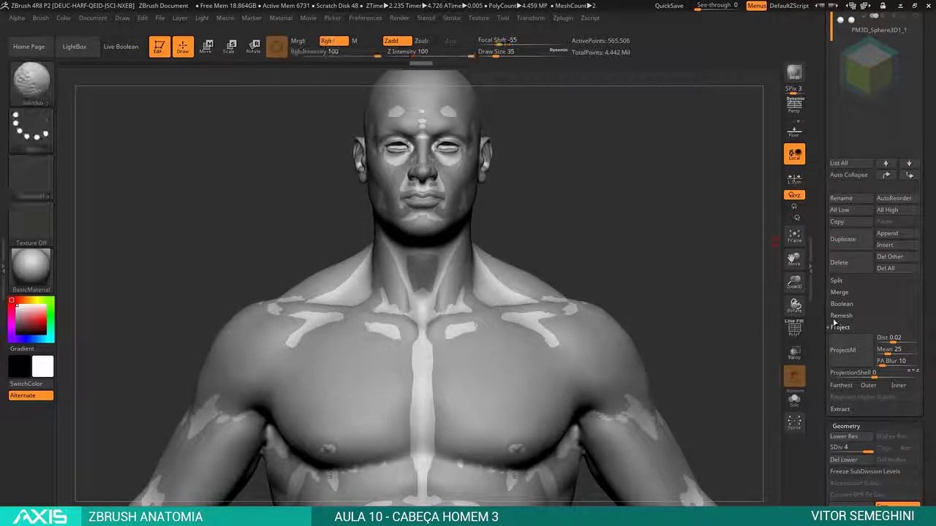
Divide the body to level 5 (2.262 million points) with Ctrl+D and rerun ProjectAll.
{"action": "key", "text": "shift+f"}
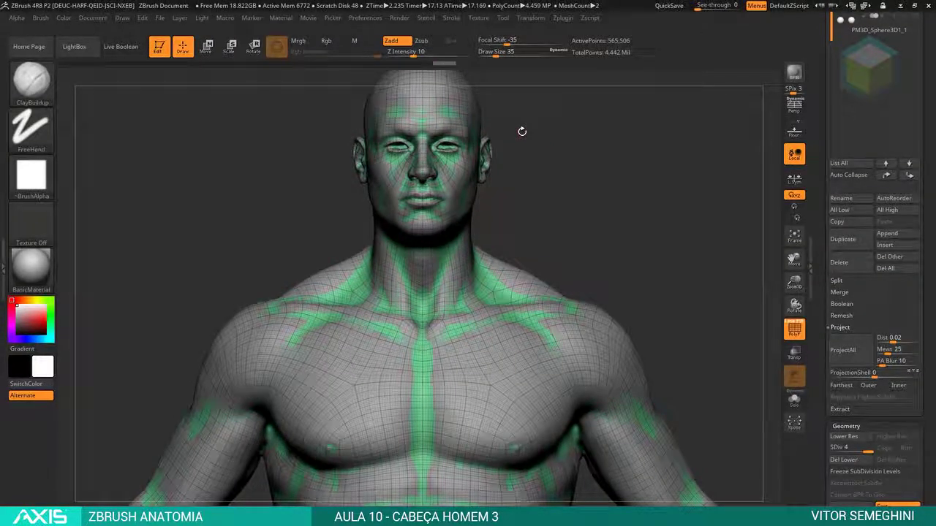
{"action": "scroll", "coordinate": [924, 223], "scroll_direction": "down", "scroll_amount": 1}
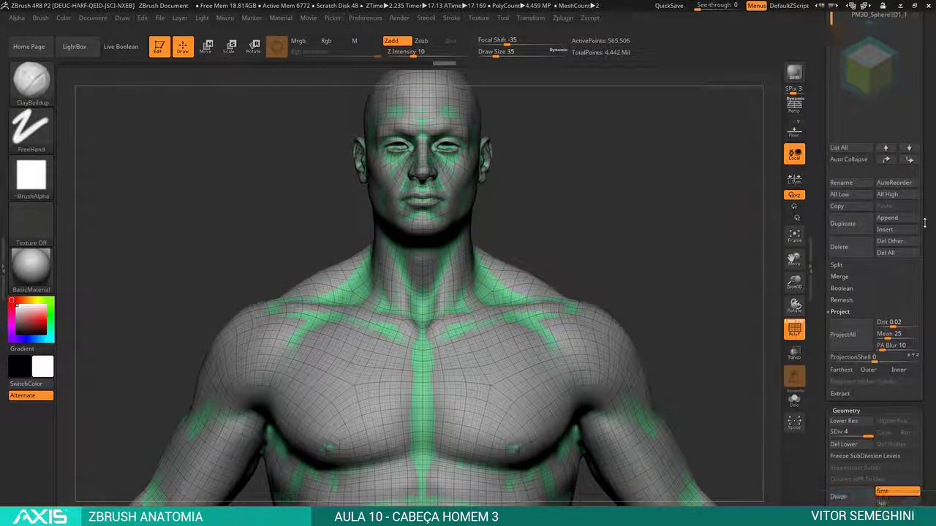
{"action": "key", "text": "ctrl+d"}
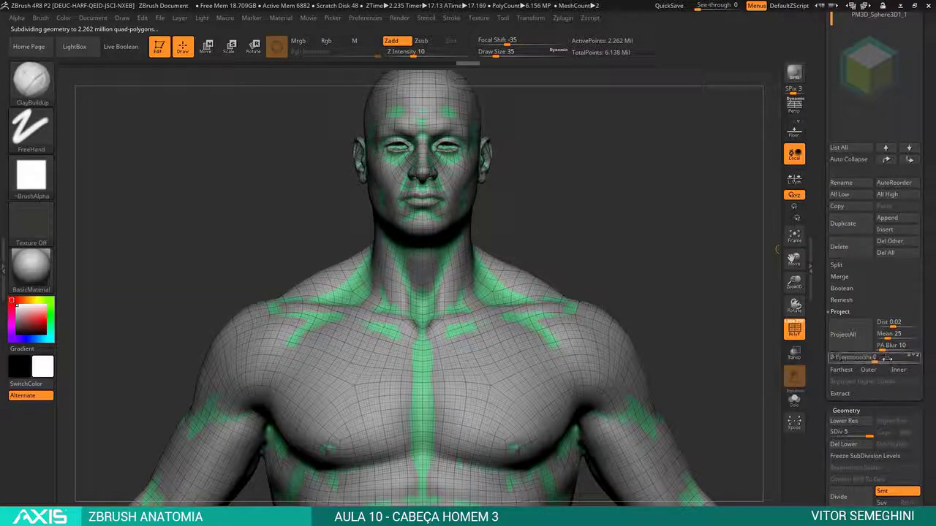
{"action": "left_click", "coordinate": [851, 338]}
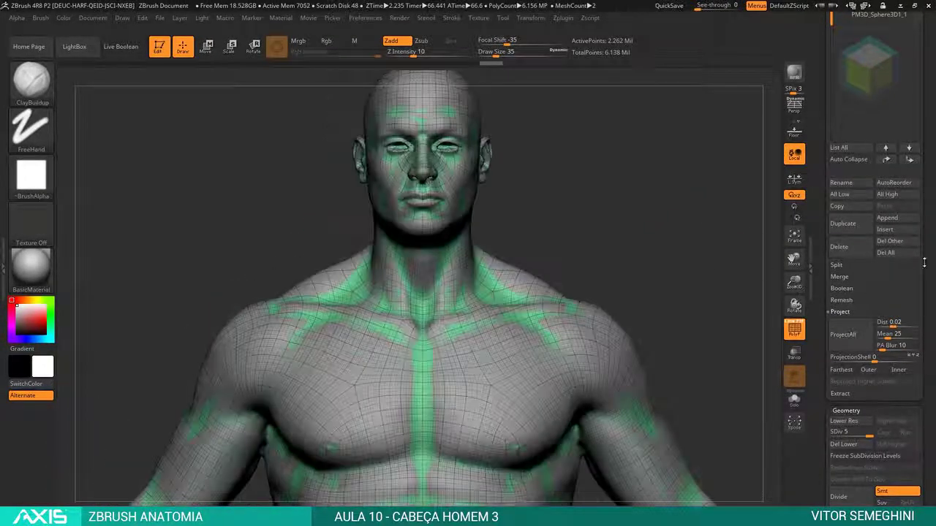
{"action": "scroll", "coordinate": [924, 262], "scroll_direction": "up", "scroll_amount": 5}
{"action": "key", "text": "shift+f"}
{"action": "mouse_move", "coordinate": [637, 226]}
{"action": "left_mouse_down"}
{"action": "mouse_move", "coordinate": [654, 294]}
{"action": "mouse_move", "coordinate": [646, 298]}
{"action": "mouse_move", "coordinate": [707, 280]}
{"action": "mouse_move", "coordinate": [636, 277]}
{"action": "mouse_move", "coordinate": [621, 299]}
{"action": "mouse_move", "coordinate": [607, 281]}
{"action": "mouse_move", "coordinate": [577, 278]}
{"action": "mouse_move", "coordinate": [737, 265]}
{"action": "mouse_move", "coordinate": [626, 237]}
{"action": "left_mouse_up"}
Raise the Quick Transform Threshold in Performance preferences and orbit the dense head.
{"action": "left_click", "coordinate": [365, 17]}
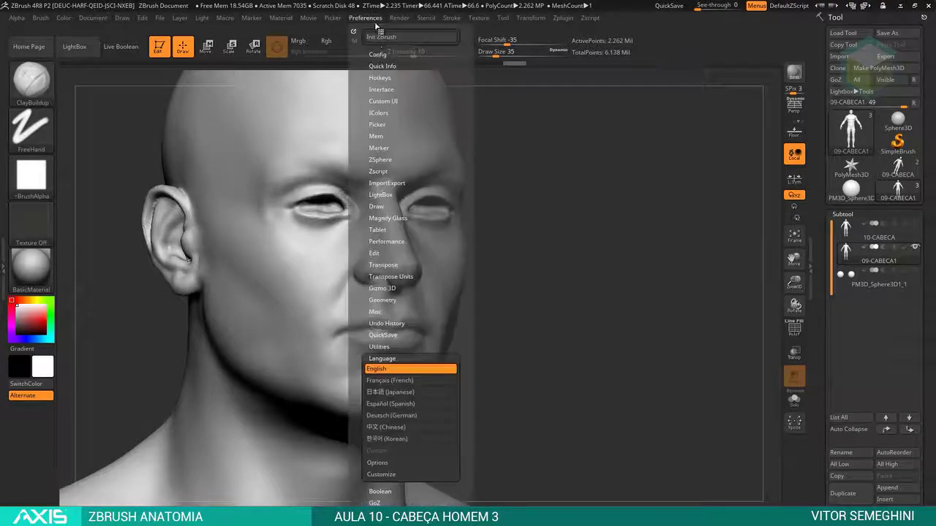
{"action": "left_click", "coordinate": [401, 241]}
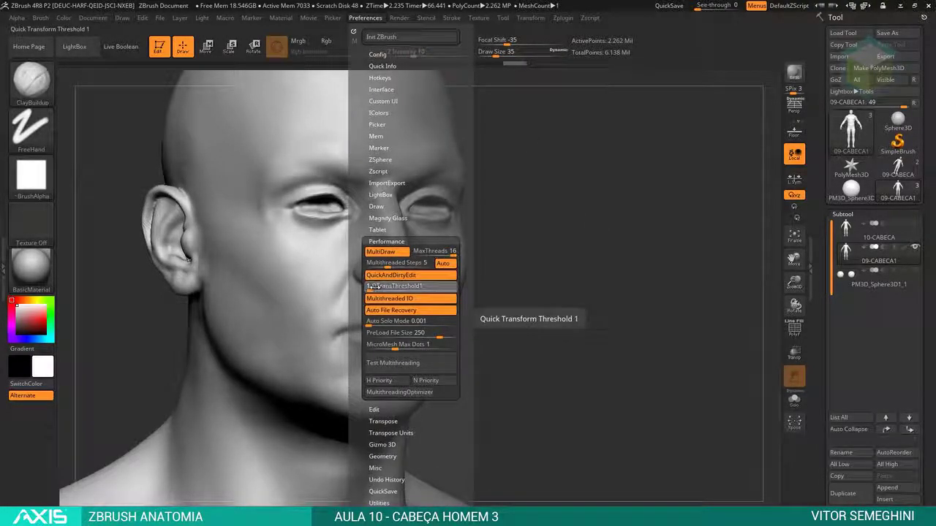
{"action": "left_click_drag", "start_coordinate": [371, 287], "coordinate": [437, 289]}
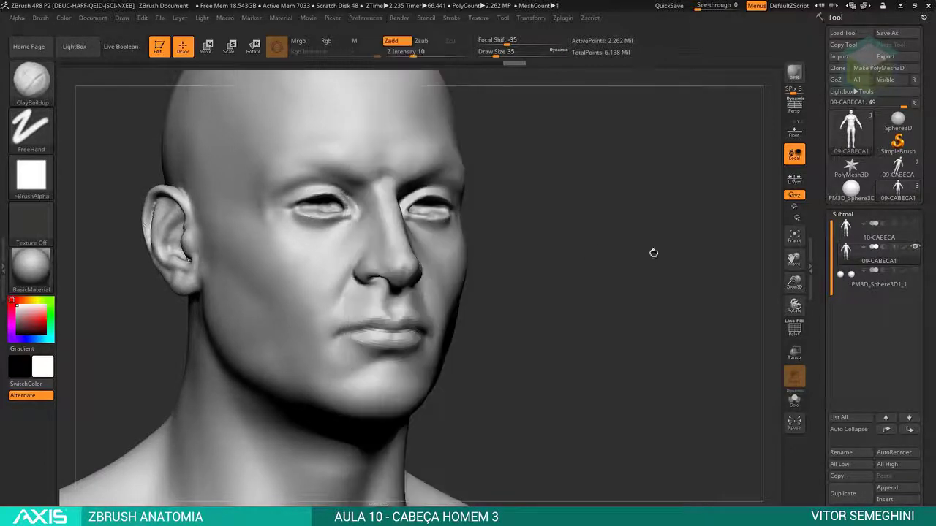
{"action": "mouse_move", "coordinate": [654, 253]}
{"action": "left_mouse_down"}
{"action": "mouse_move", "coordinate": [605, 233]}
{"action": "mouse_move", "coordinate": [688, 272]}
{"action": "left_mouse_up"}
Snap the head to front and left profile views, then frame the ear and zoom to the nose and lips.
{"action": "key", "text": "ctrl"}
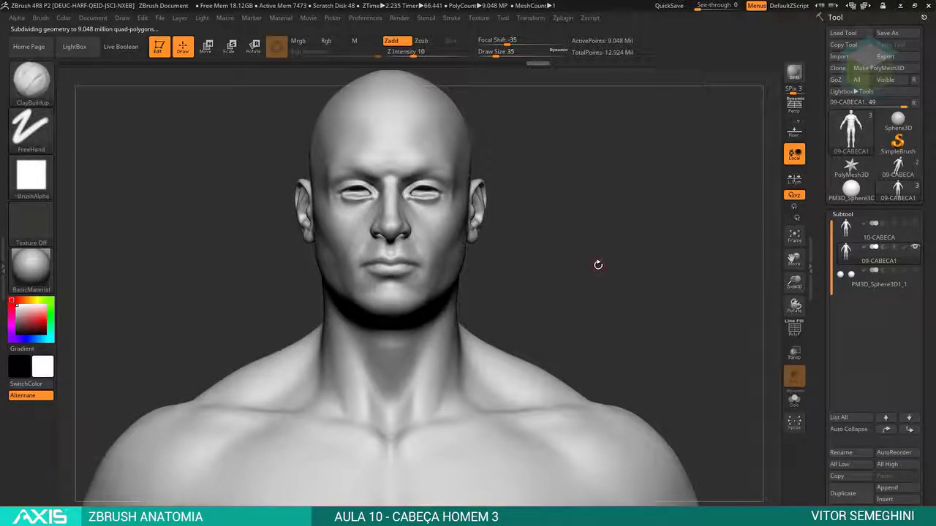
{"action": "mouse_move", "coordinate": [604, 253]}
{"action": "left_mouse_down", "text": "shift"}
{"action": "mouse_move", "coordinate": [635, 255]}
{"action": "mouse_move", "coordinate": [655, 299]}
{"action": "left_mouse_up", "text": "shift"}
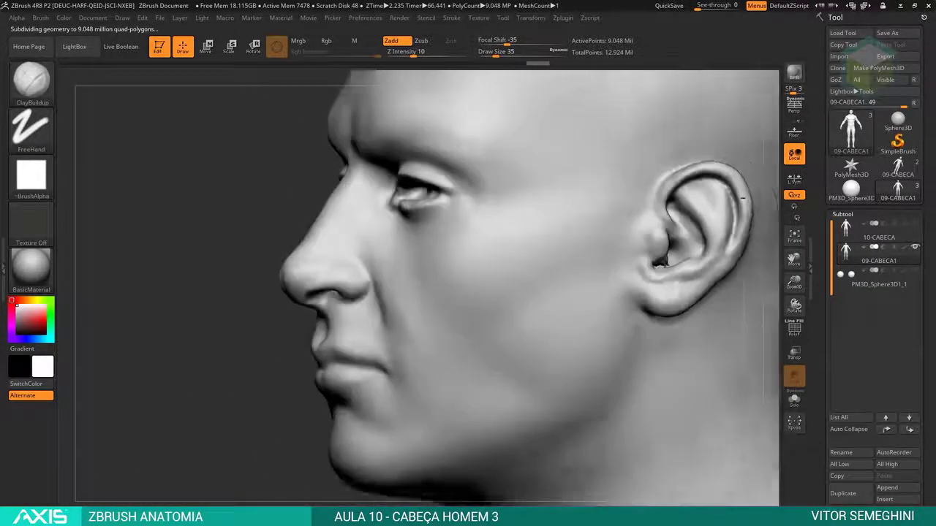
{"action": "left_click_drag", "start_coordinate": [684, 272], "coordinate": [575, 232], "text": "alt"}
{"action": "key", "text": "shift"}
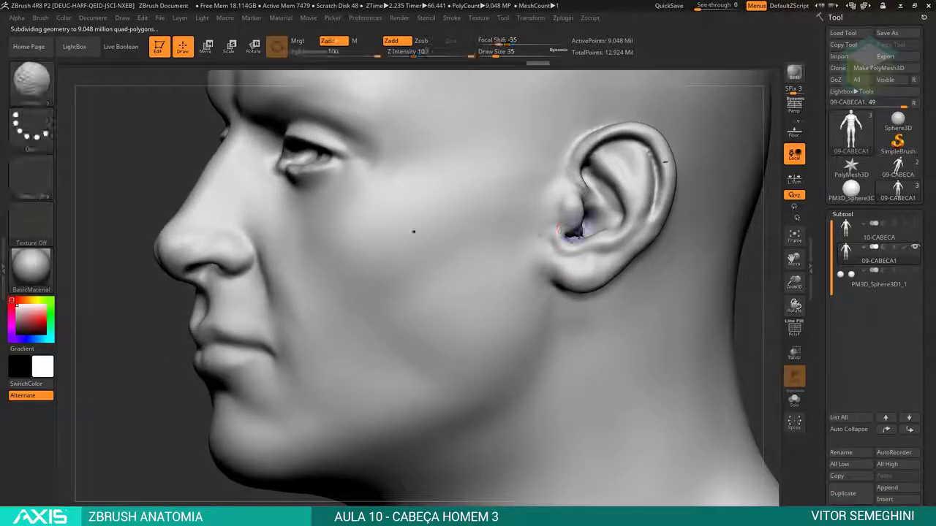
{"action": "right_click_drag", "start_coordinate": [585, 239], "coordinate": [592, 225]}
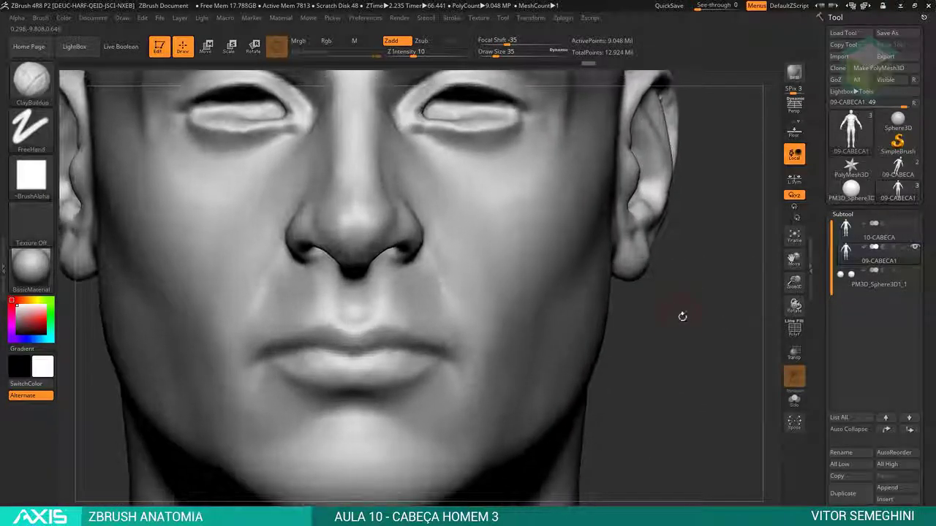
{"action": "left_click_drag", "start_coordinate": [681, 317], "coordinate": [868, 261], "text": "alt"}
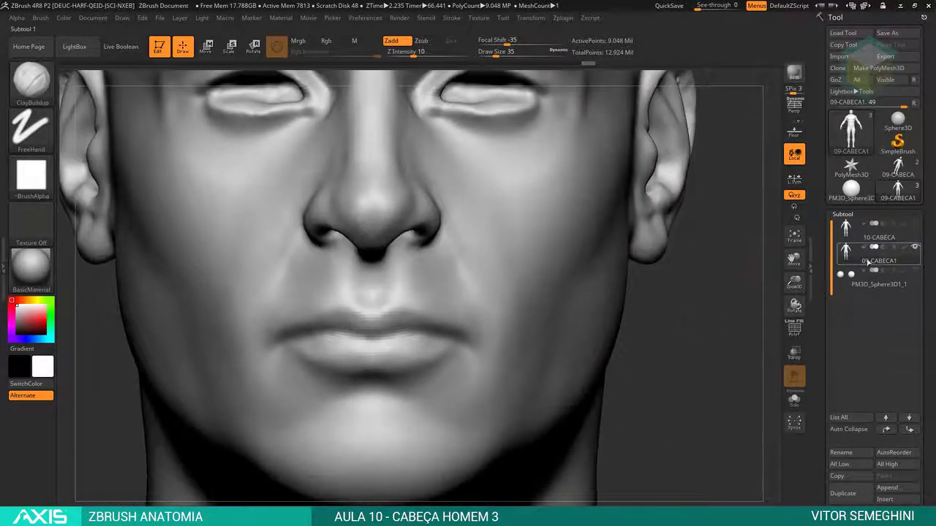
Hide the eyeballs and carve the lip crease with DamStandard at size 41.
{"action": "left_click", "coordinate": [915, 270]}
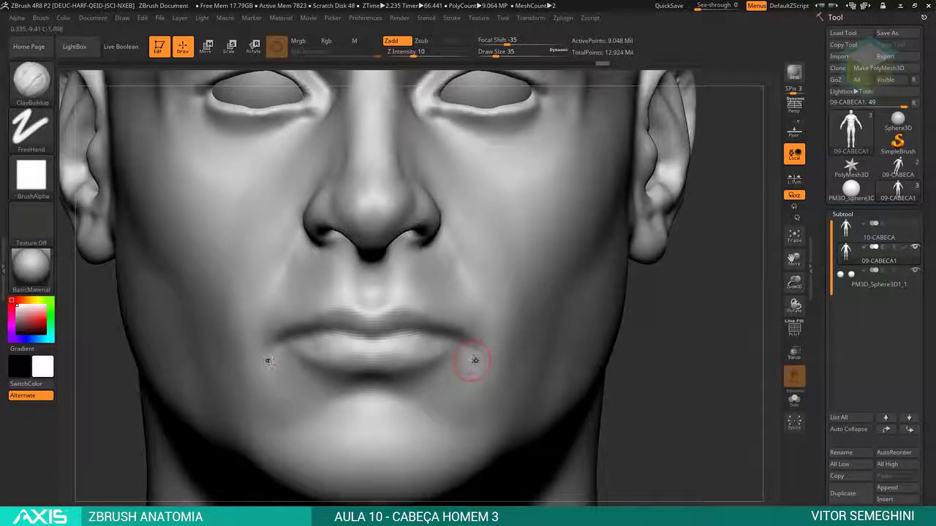
{"action": "key", "text": "b"}
{"action": "key", "text": "d"}
{"action": "key", "text": "s"}
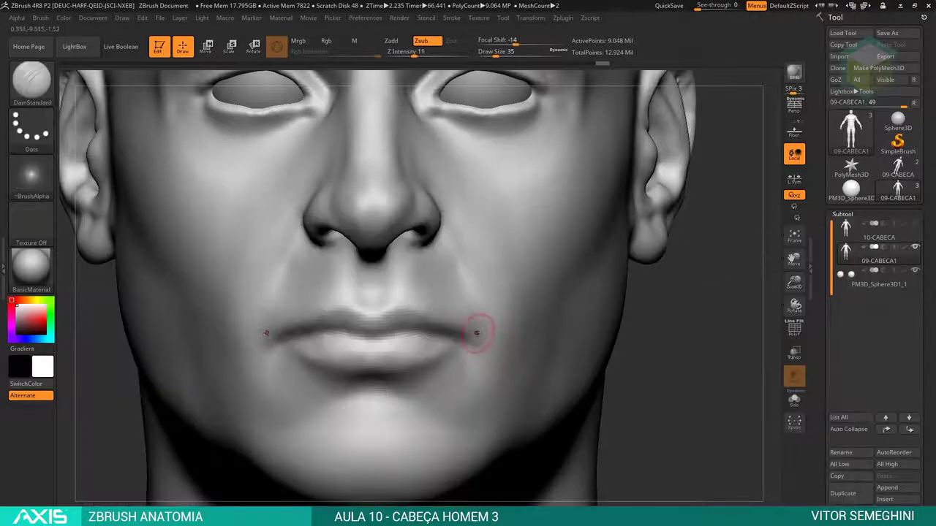
{"action": "key", "text": "space"}
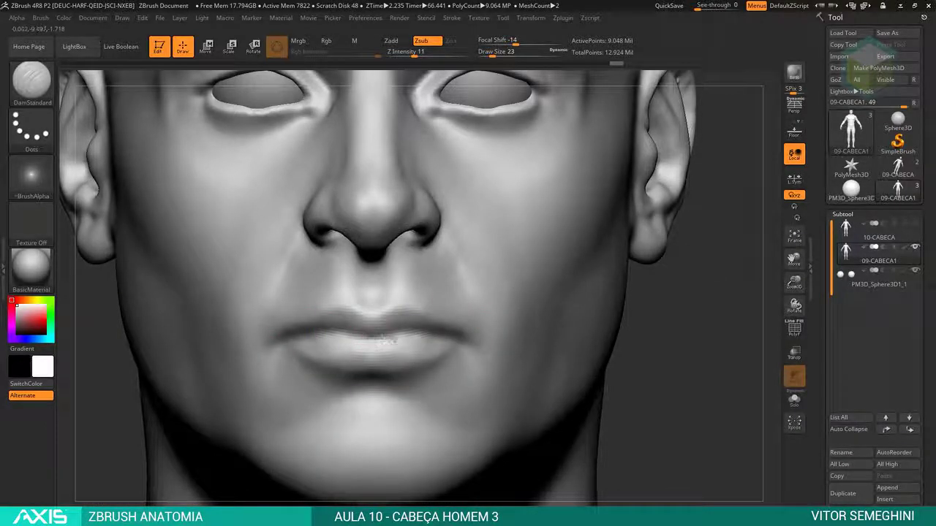
{"action": "key", "text": "space"}
{"action": "left_click_drag", "start_coordinate": [381, 339], "coordinate": [370, 331]}
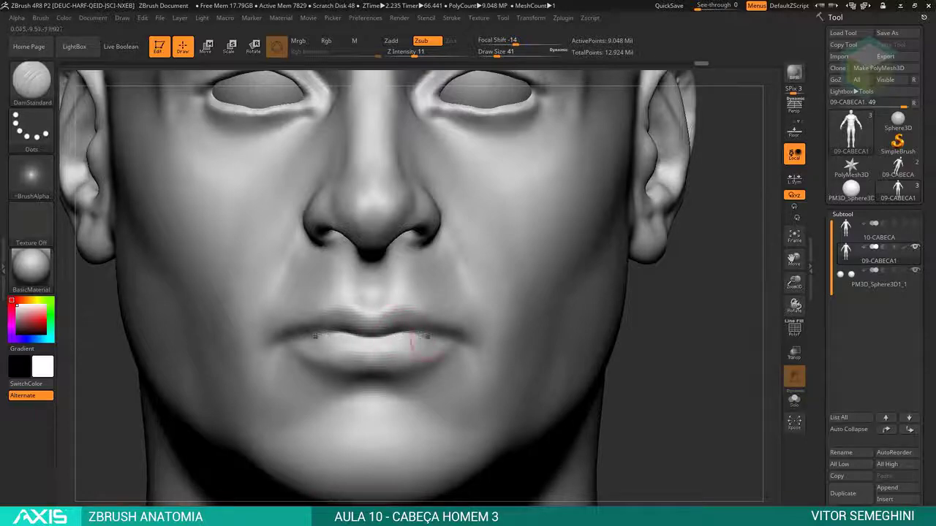
{"action": "left_click_drag", "start_coordinate": [406, 330], "coordinate": [418, 335]}
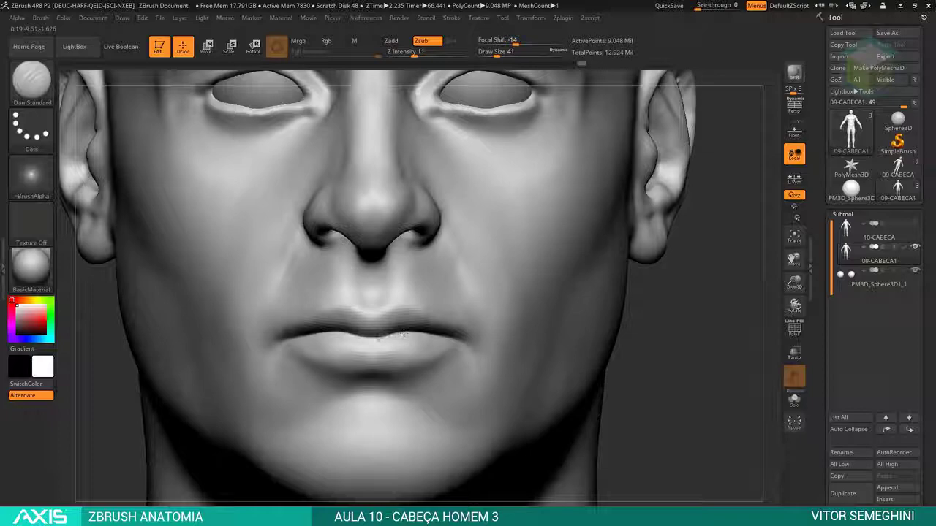
Turn the head to a frontal view and smooth the lower eyelids.
{"action": "left_click_drag", "start_coordinate": [702, 265], "coordinate": [486, 256]}
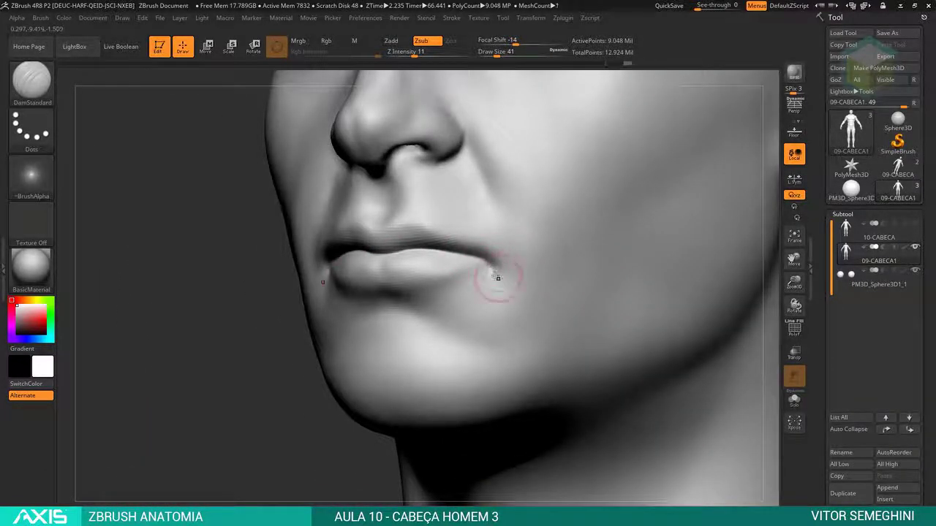
{"action": "right_click_drag", "start_coordinate": [497, 278], "coordinate": [376, 271]}
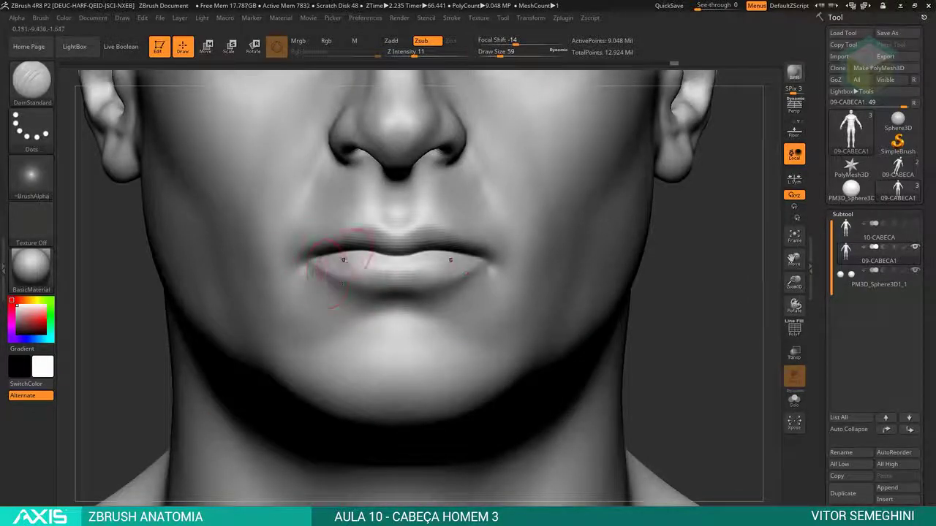
{"action": "left_click_drag", "start_coordinate": [675, 259], "coordinate": [671, 292], "text": "alt"}
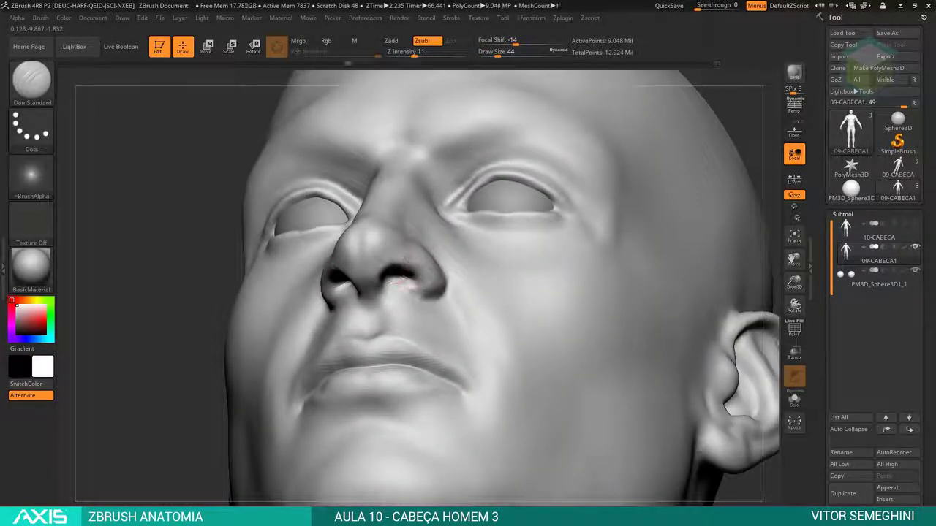
{"action": "key", "text": "shift"}
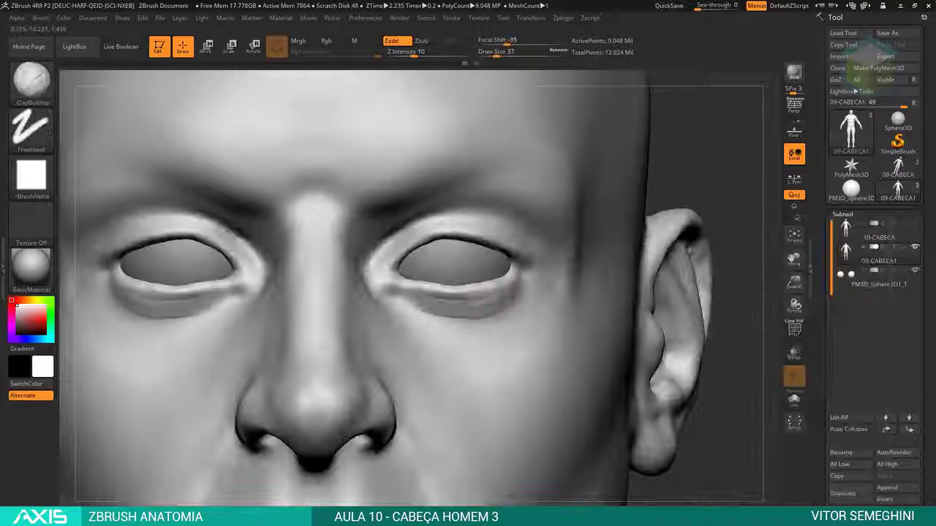
{"action": "left_click_drag", "start_coordinate": [511, 277], "coordinate": [461, 290], "text": "shift"}
{"action": "mouse_move", "coordinate": [721, 219]}
{"action": "left_mouse_down"}
{"action": "mouse_move", "coordinate": [663, 218]}
{"action": "mouse_move", "coordinate": [522, 293]}
{"action": "left_mouse_up"}
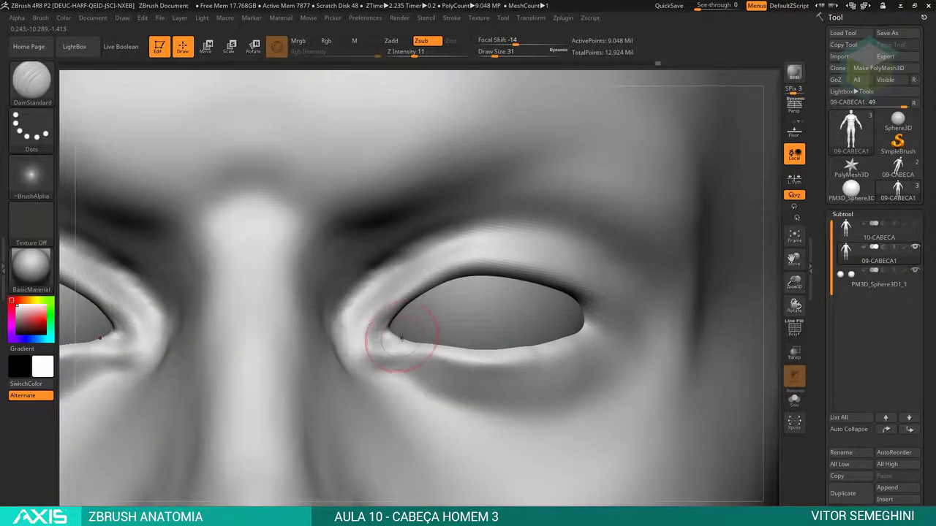
Activate the eyeball subtool, then switch back to editing the head.
{"action": "key", "text": "b"}
{"action": "key", "text": "m"}
{"action": "key", "text": "v"}
{"action": "left_click", "coordinate": [395, 329], "text": "alt"}
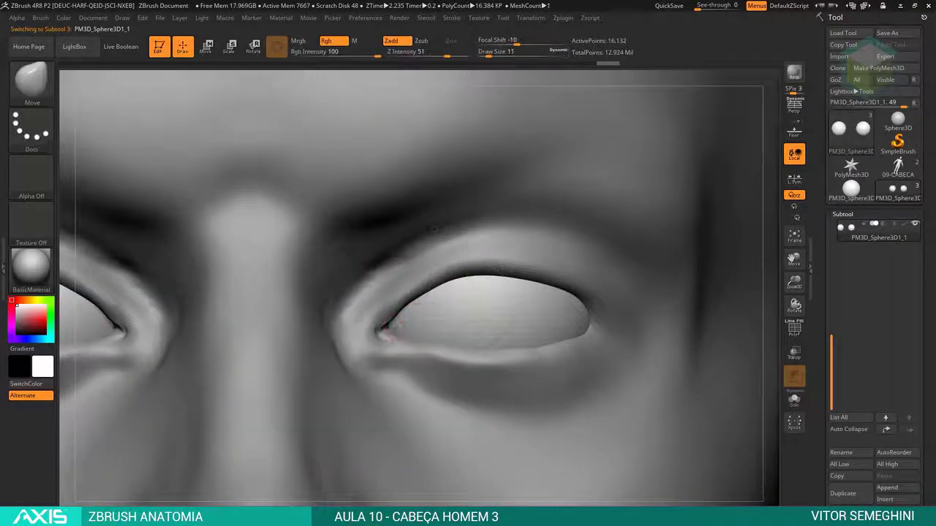
{"action": "left_click", "coordinate": [359, 334], "text": "alt"}
Set up DamStandard as a fine, gentle crease-cutting brush.
{"action": "key", "text": "b"}
{"action": "key", "text": "d"}
{"action": "key", "text": "s"}
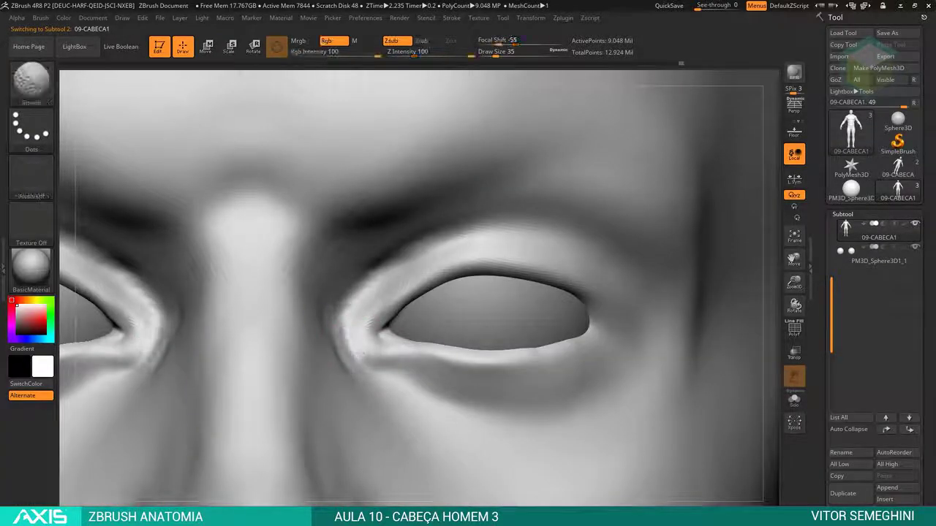
{"action": "key", "text": "b"}
{"action": "key", "text": "d"}
{"action": "key", "text": "s"}
{"action": "key", "text": "space"}
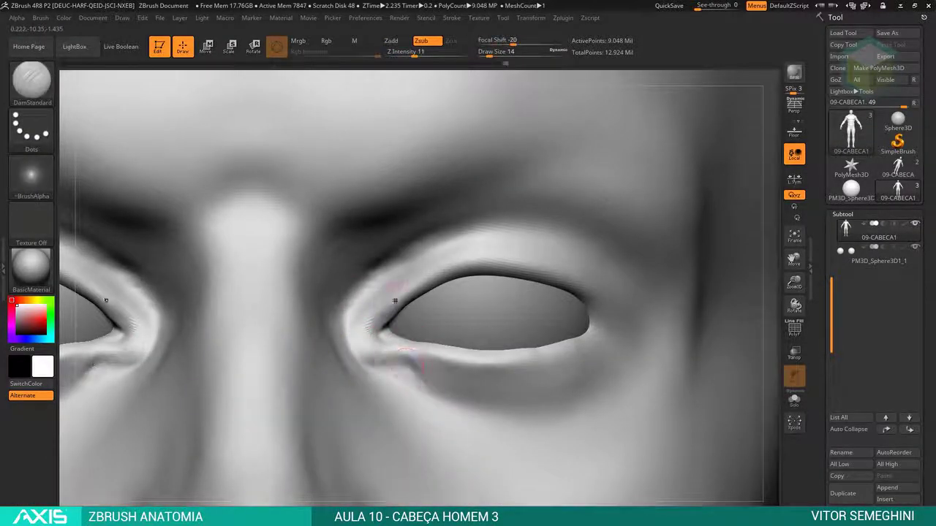
Pull the eyelid edges snugly around the eyeball with the Move brush.
{"action": "key", "text": "b"}
{"action": "key", "text": "m"}
{"action": "key", "text": "v"}
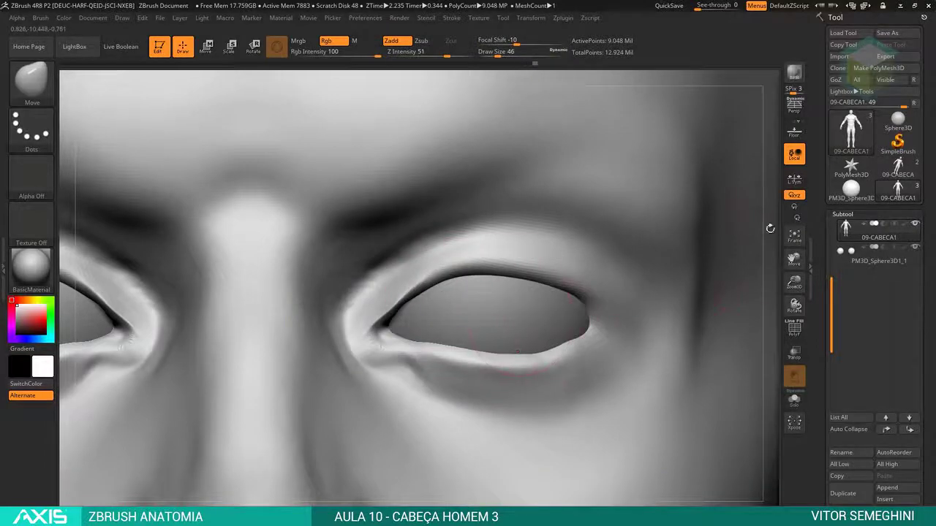
{"action": "mouse_move", "coordinate": [527, 351]}
{"action": "right_mouse_down", "text": "ctrl"}
{"action": "mouse_move", "coordinate": [552, 254]}
{"action": "mouse_move", "coordinate": [706, 231]}
{"action": "mouse_move", "coordinate": [484, 287]}
{"action": "mouse_move", "coordinate": [599, 293]}
{"action": "mouse_move", "coordinate": [504, 285]}
{"action": "mouse_move", "coordinate": [600, 220]}
{"action": "mouse_move", "coordinate": [677, 197]}
{"action": "mouse_move", "coordinate": [608, 171]}
{"action": "mouse_move", "coordinate": [643, 177]}
{"action": "right_mouse_up", "text": "ctrl"}
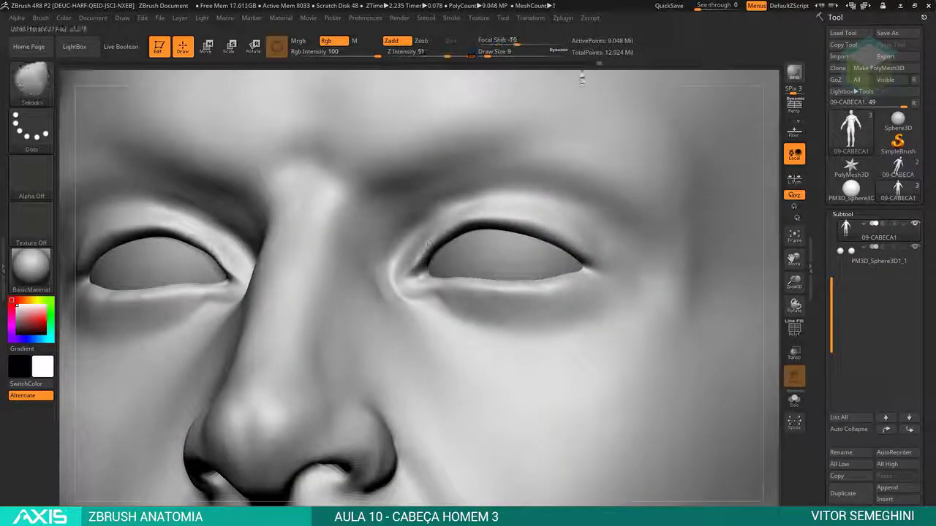
{"action": "key", "text": "space"}
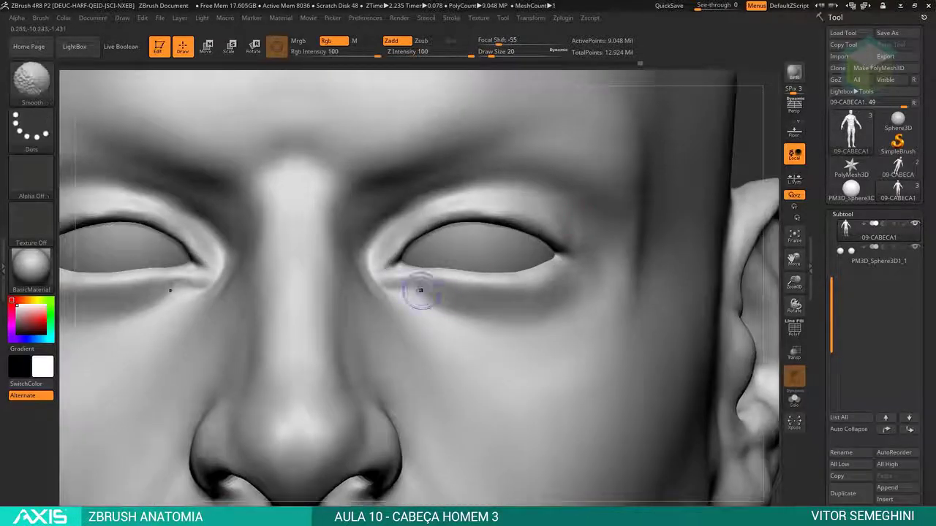
Cut the under-eye creases with a smaller DamStandard brush, then smooth them.
{"action": "key", "text": "alt"}
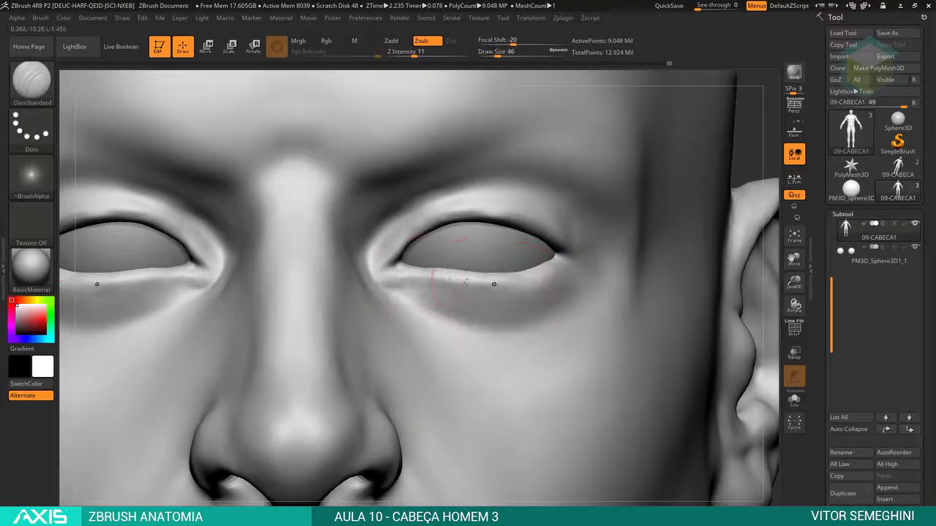
{"action": "key", "text": "bracketleft"}
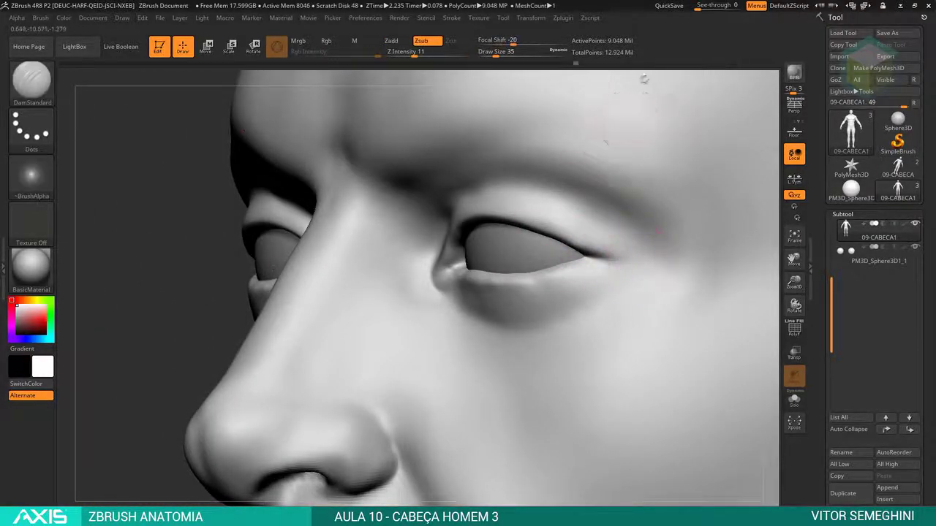
{"action": "key", "text": "shift"}
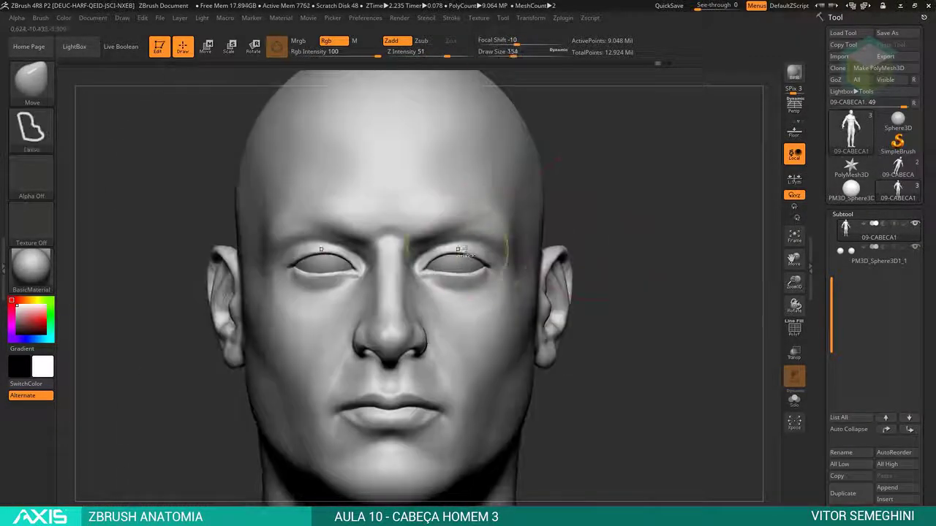
Mask a band across the eyes plus the nose, invert it, and orbit to side profile.
{"action": "left_click_drag", "start_coordinate": [208, 259], "coordinate": [566, 318], "text": "ctrl"}
{"action": "left_click_drag", "start_coordinate": [372, 198], "coordinate": [408, 261], "text": "ctrl"}
{"action": "left_click", "coordinate": [565, 225], "text": "ctrl"}
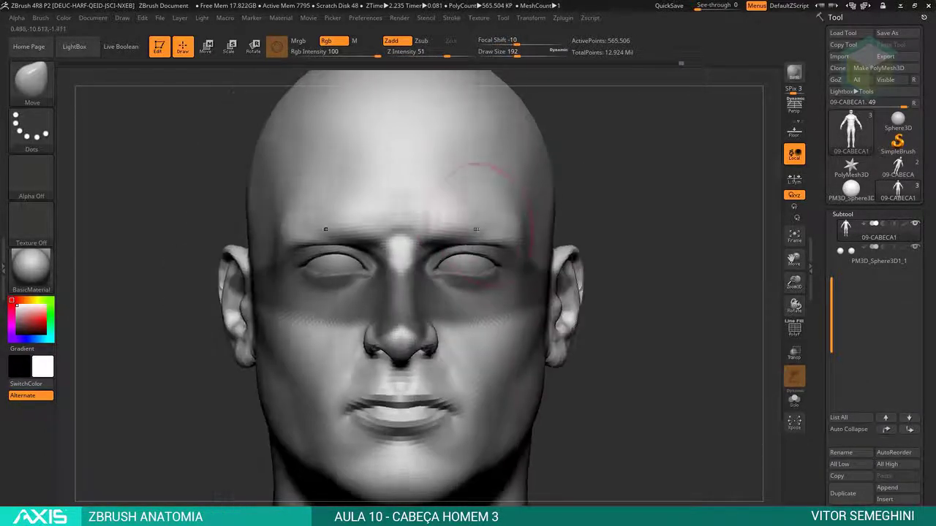
{"action": "left_click_drag", "start_coordinate": [483, 219], "coordinate": [413, 241]}
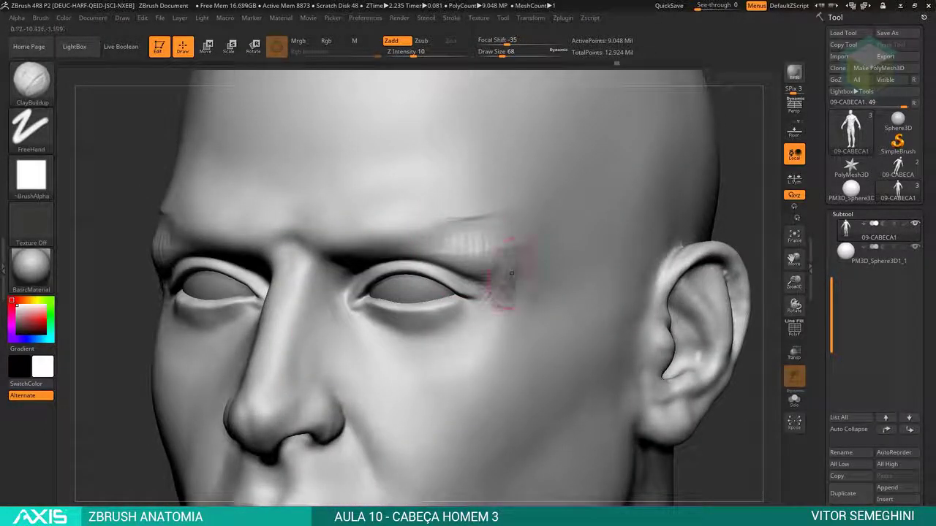
Smooth the outer corner of the eye and bring the face back to frontal view.
{"action": "key", "text": "shift"}
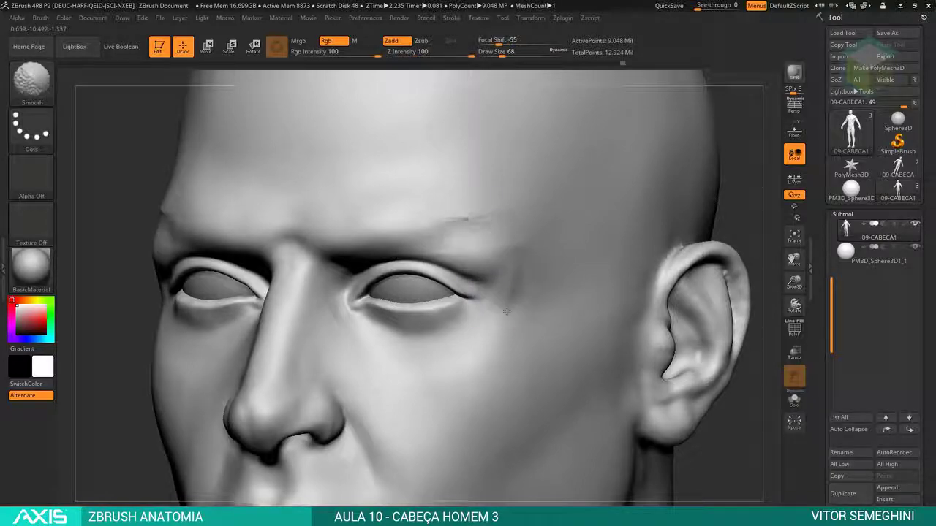
{"action": "left_click_drag", "start_coordinate": [748, 151], "coordinate": [490, 254]}
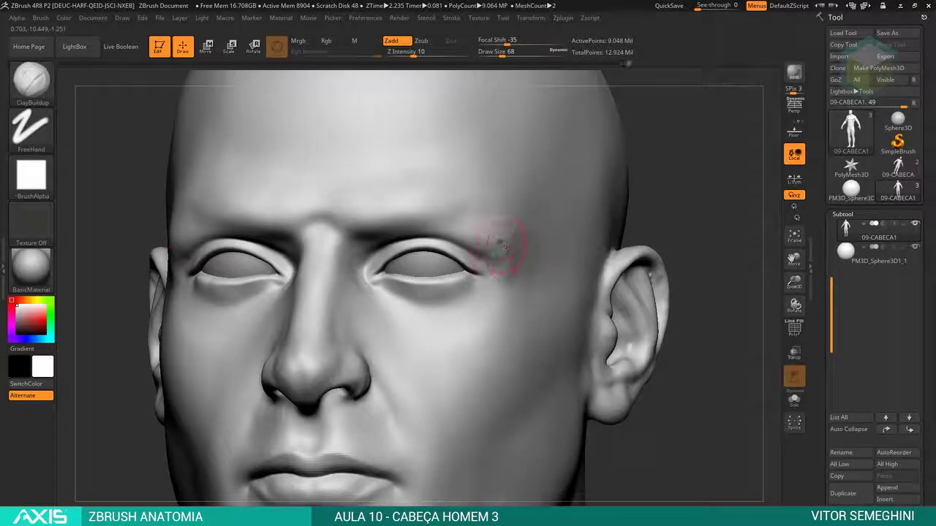
{"action": "left_click_drag", "start_coordinate": [503, 247], "coordinate": [475, 257], "text": "shift"}
{"action": "left_click_drag", "start_coordinate": [694, 293], "coordinate": [497, 170]}
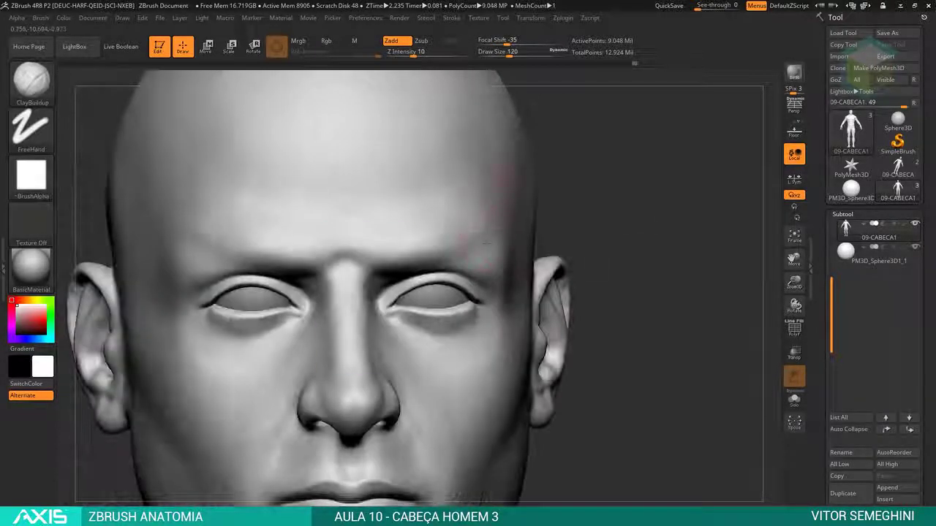
{"action": "left_click_drag", "start_coordinate": [644, 293], "coordinate": [334, 219], "text": "shift"}
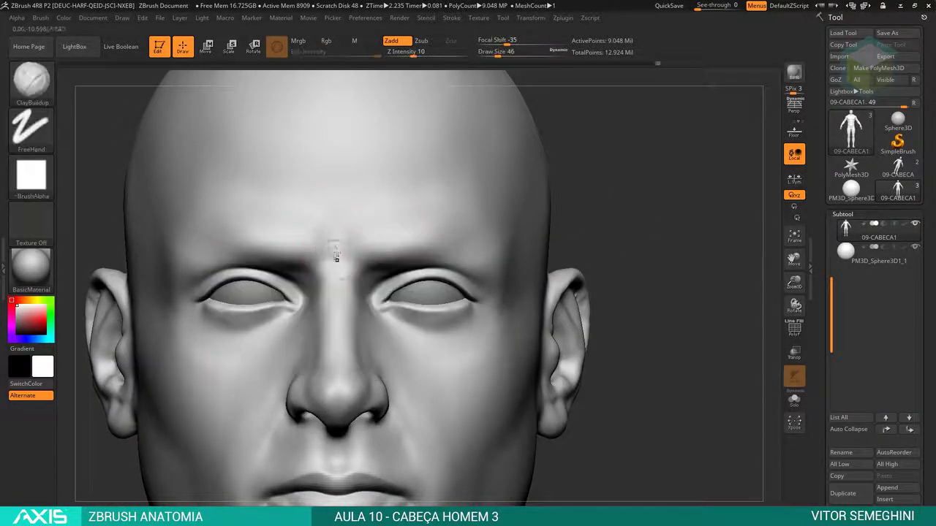
Shape the furrow between the eyebrows with DamStandard.
{"action": "key", "text": "b"}
{"action": "key", "text": "d"}
{"action": "key", "text": "s"}
{"action": "key", "text": "f"}
{"action": "left_click_drag", "start_coordinate": [658, 219], "coordinate": [353, 356]}
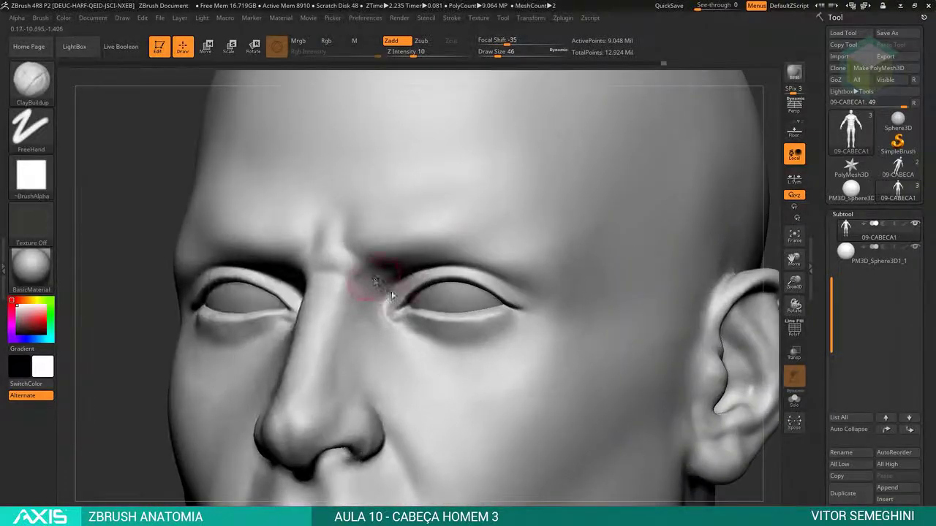
{"action": "key", "text": "space"}
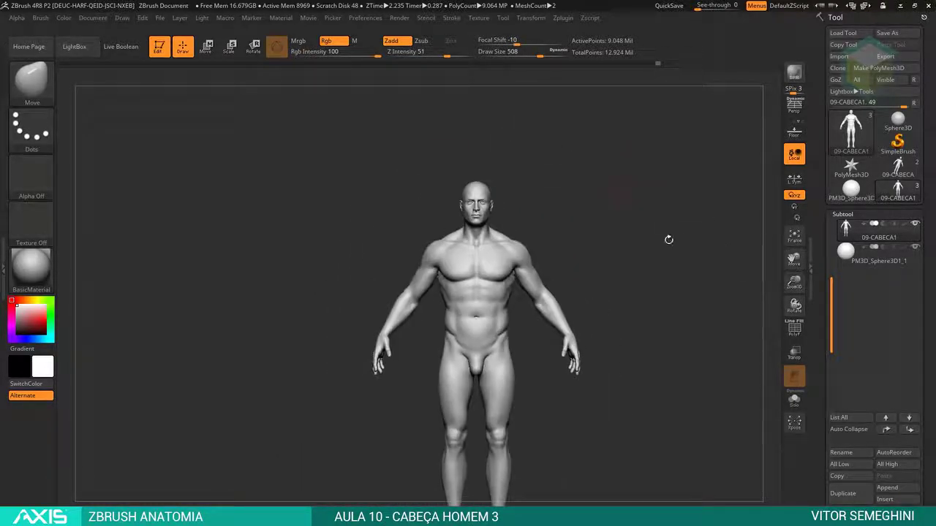
Zoom out and orbit the full figure to check its proportions from the front.
{"action": "left_click_drag", "start_coordinate": [669, 240], "coordinate": [496, 138], "text": "alt"}
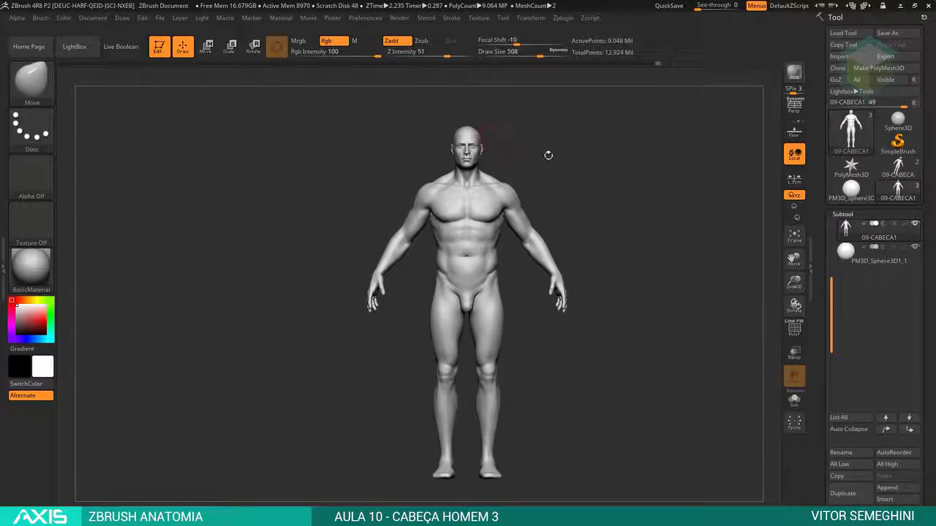
{"action": "left_click_drag", "start_coordinate": [557, 159], "coordinate": [558, 165]}
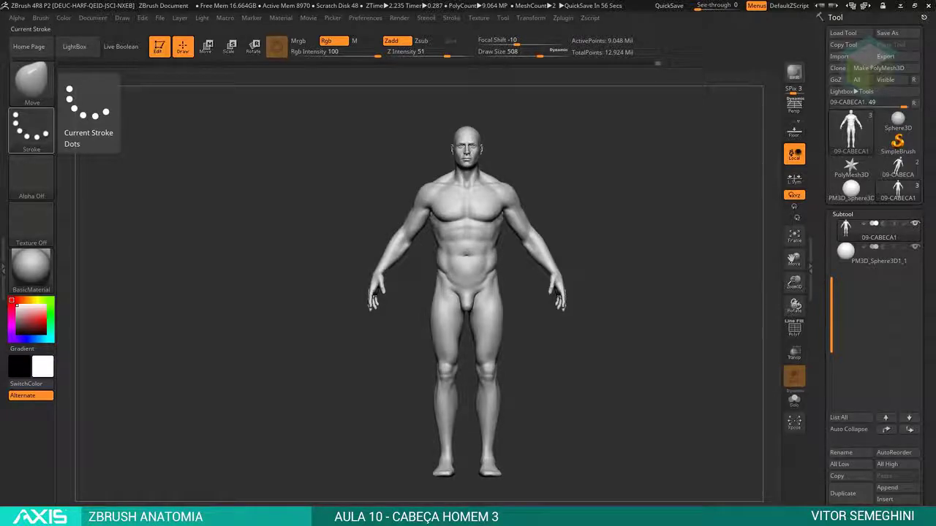
{"action": "mouse_move", "coordinate": [634, 223]}
{"action": "left_mouse_down"}
{"action": "mouse_move", "coordinate": [642, 233]}
{"action": "mouse_move", "coordinate": [634, 226]}
{"action": "left_mouse_up"}
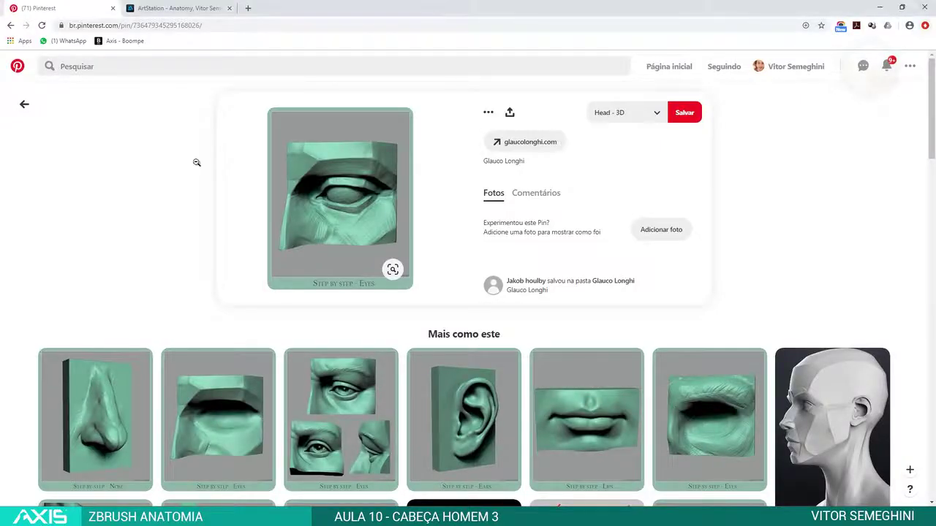
{"action": "left_click", "coordinate": [180, 10]}
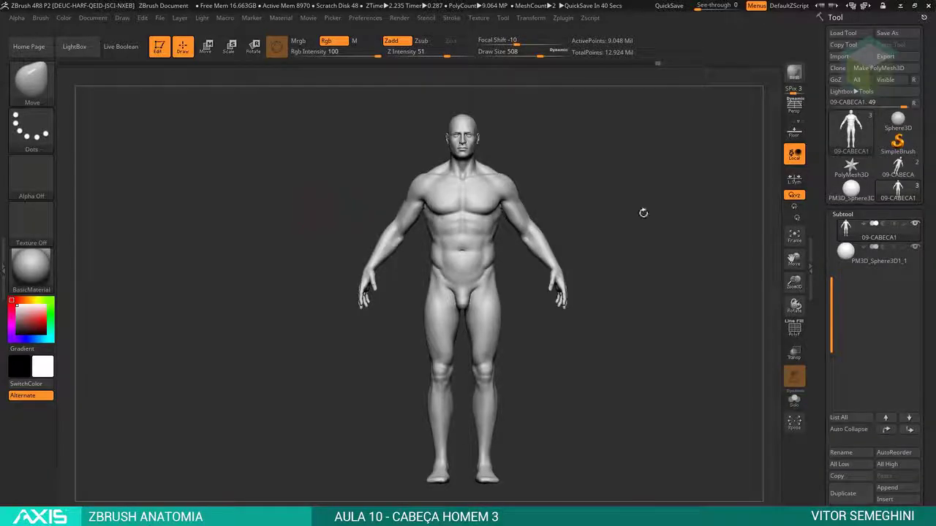
Mask the region around the head and invert the mask to isolate it.
{"action": "left_click_drag", "start_coordinate": [643, 213], "coordinate": [639, 204]}
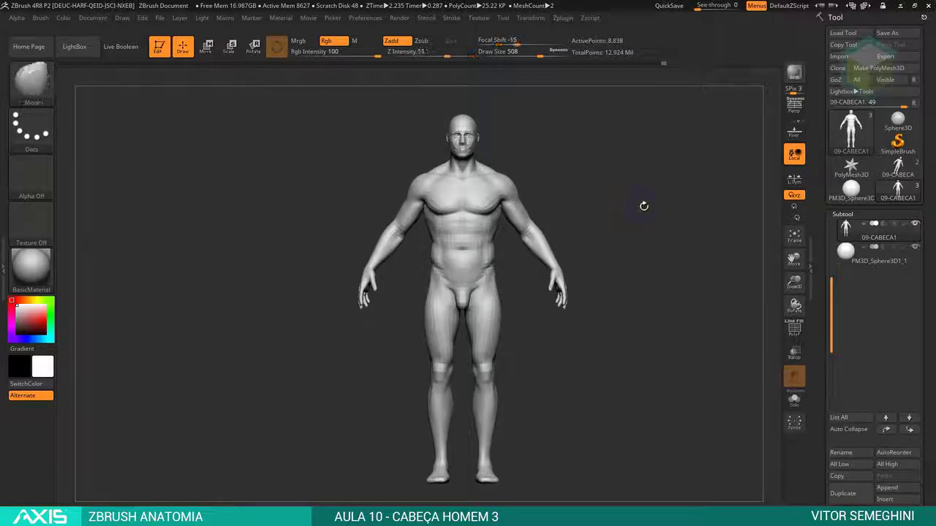
{"action": "mouse_move", "coordinate": [652, 208]}
{"action": "left_mouse_down"}
{"action": "mouse_move", "coordinate": [539, 187]}
{"action": "mouse_move", "coordinate": [453, 270]}
{"action": "left_mouse_up"}
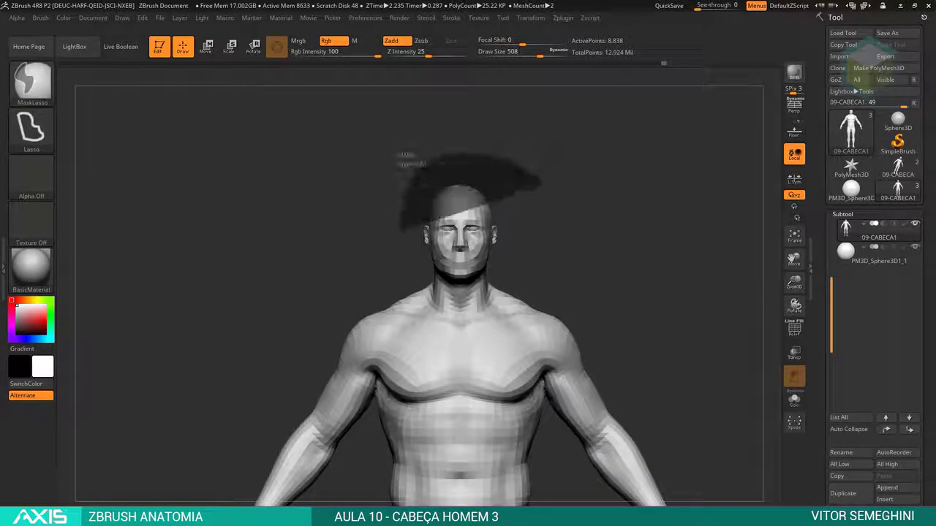
{"action": "mouse_move", "coordinate": [541, 188]}
{"action": "left_mouse_down", "text": "ctrl"}
{"action": "mouse_move", "coordinate": [545, 251]}
{"action": "mouse_move", "coordinate": [510, 277]}
{"action": "left_mouse_up", "text": "ctrl"}
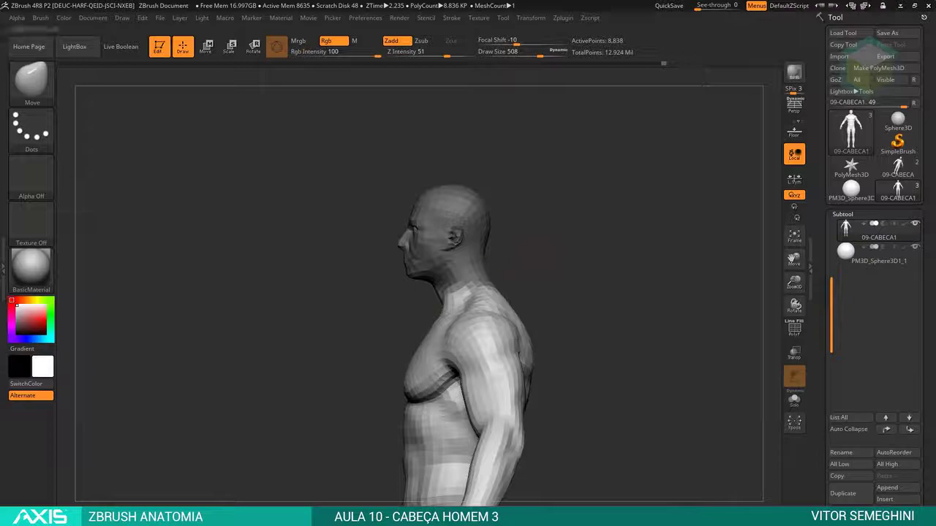
{"action": "left_click", "coordinate": [510, 277], "text": "ctrl"}
{"action": "left_click", "coordinate": [505, 273], "text": "ctrl"}
{"action": "left_click", "coordinate": [531, 281], "text": "ctrl"}
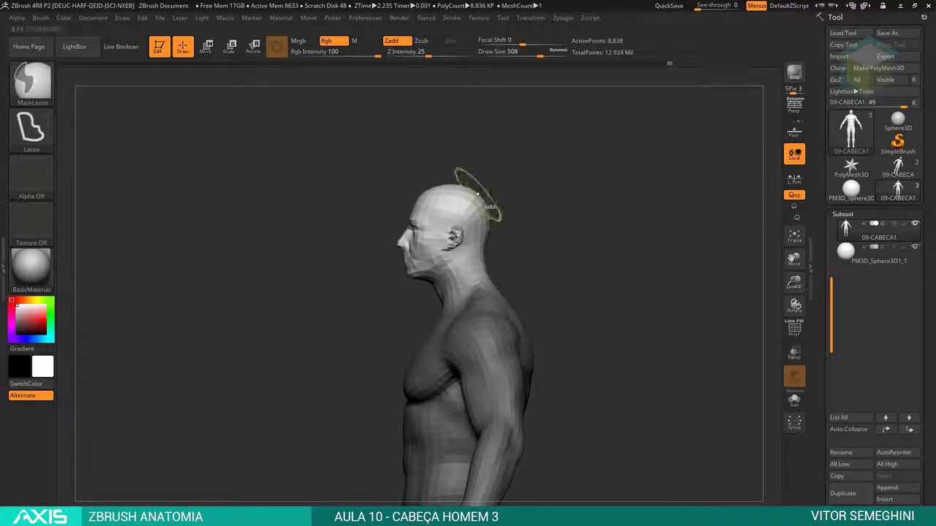
{"action": "mouse_move", "coordinate": [504, 227]}
{"action": "left_mouse_down", "text": "shift"}
{"action": "mouse_move", "coordinate": [538, 228]}
{"action": "mouse_move", "coordinate": [549, 253]}
{"action": "left_mouse_up", "text": "shift"}
Shorten the figure's legs using a Transpose line in Move mode.
{"action": "key", "text": "w"}
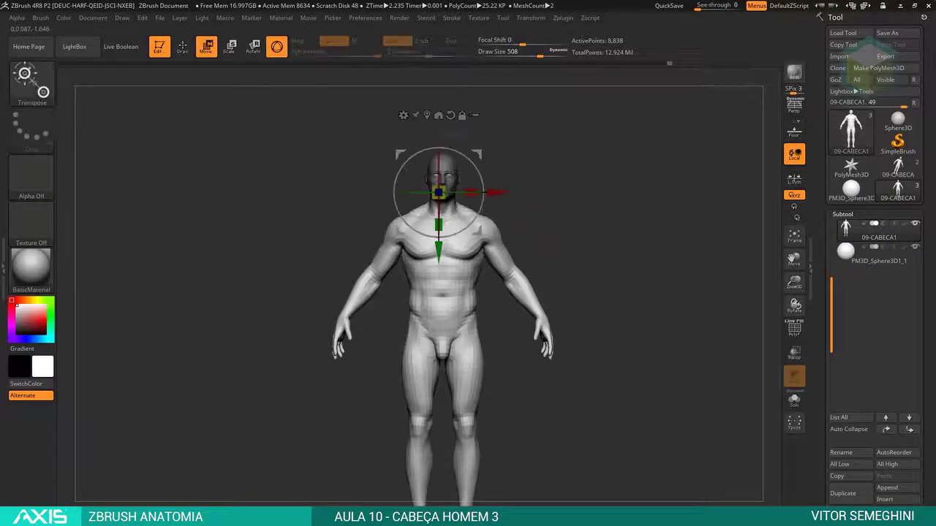
{"action": "left_click_drag", "start_coordinate": [554, 198], "coordinate": [556, 184], "text": "alt"}
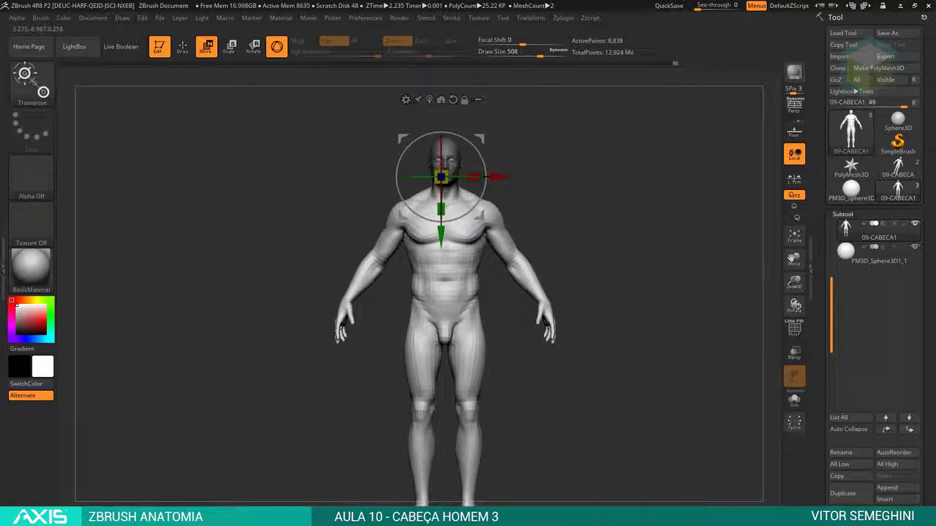
{"action": "left_click", "coordinate": [277, 48]}
{"action": "mouse_move", "coordinate": [451, 160]}
{"action": "left_mouse_down"}
{"action": "mouse_move", "coordinate": [463, 434]}
{"action": "mouse_move", "coordinate": [524, 378]}
{"action": "left_mouse_up"}
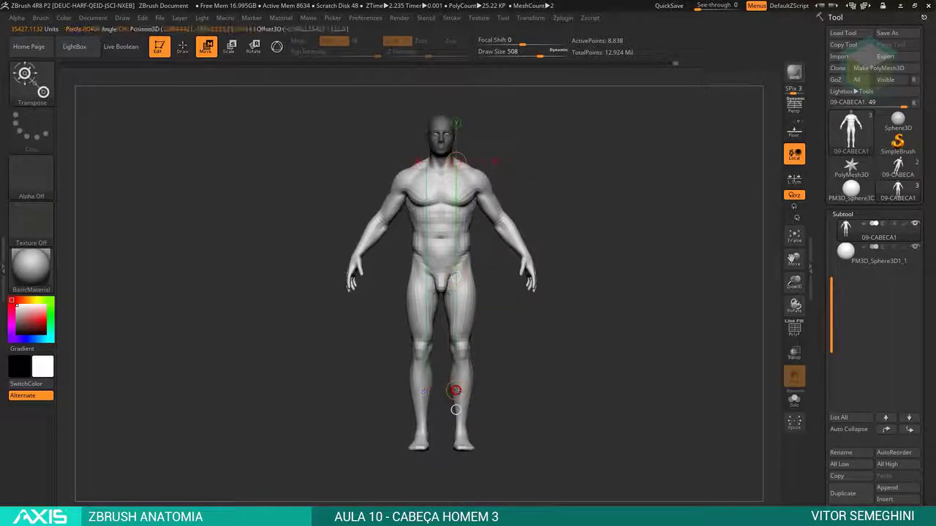
{"action": "left_click_drag", "start_coordinate": [456, 409], "coordinate": [456, 409]}
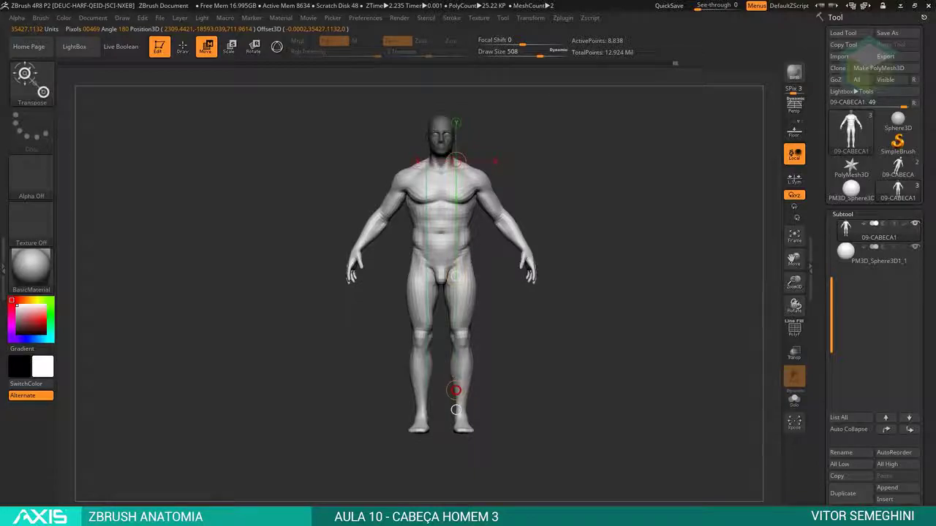
{"action": "left_click_drag", "start_coordinate": [456, 409], "coordinate": [457, 431]}
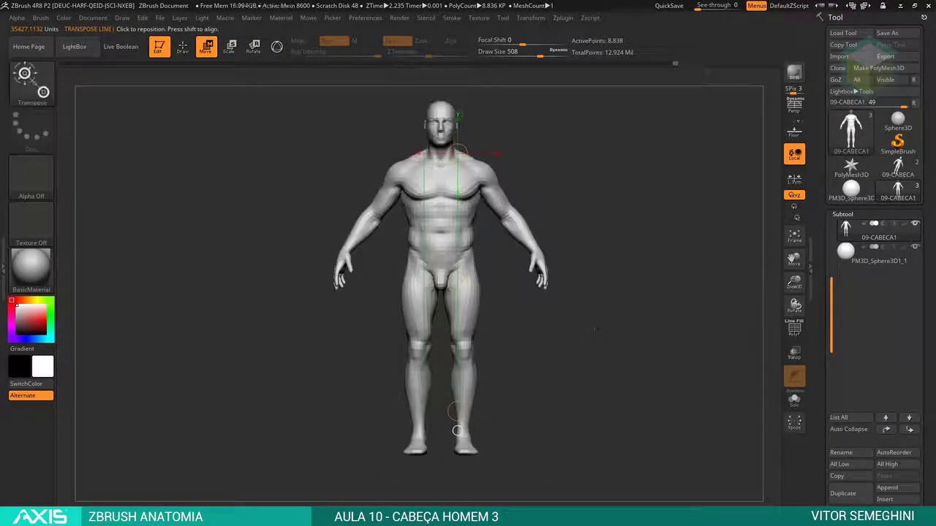
Return to the Move brush at about size 217, frame the body, and subdivide it.
{"action": "key", "text": "q"}
{"action": "key", "text": "space"}
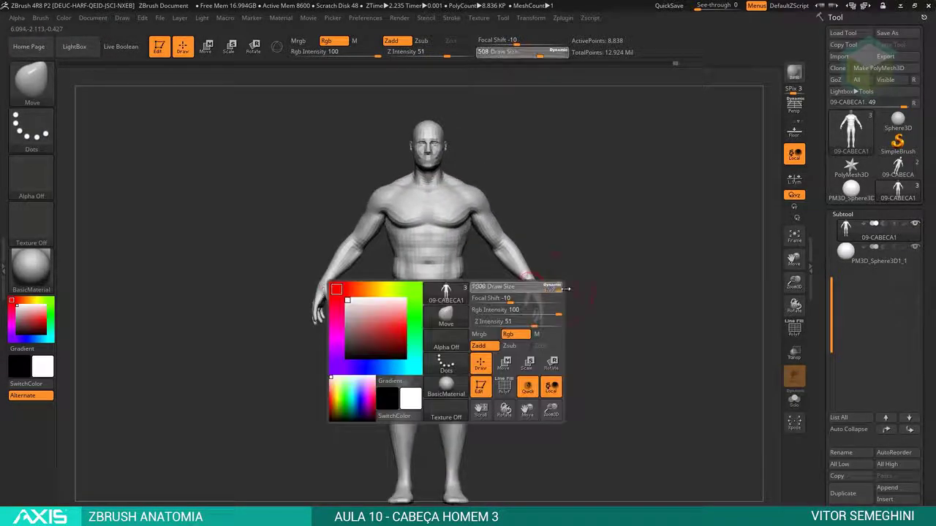
{"action": "left_click_drag", "start_coordinate": [567, 289], "coordinate": [505, 288]}
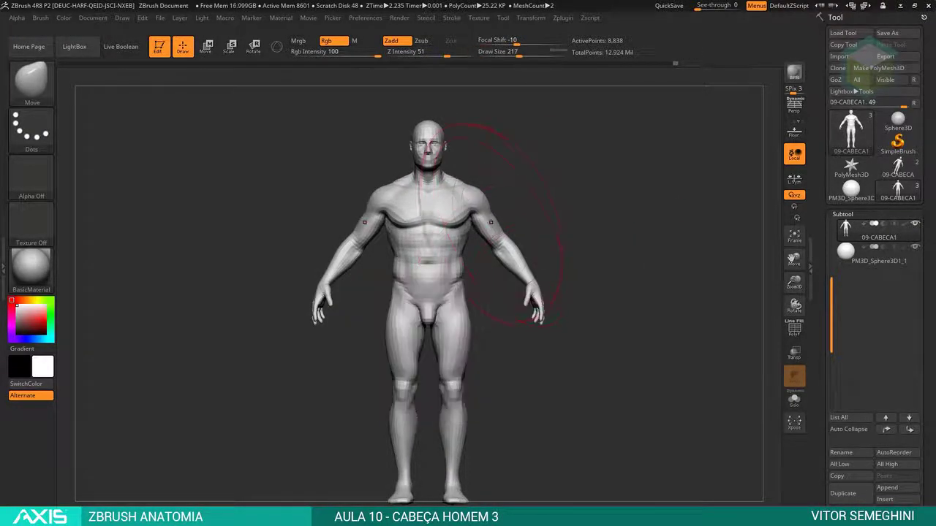
{"action": "key", "text": "space"}
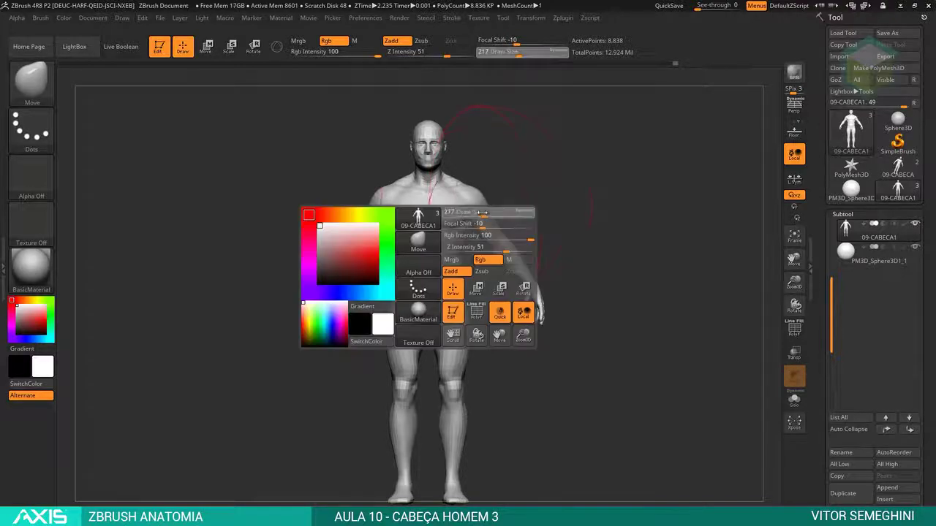
{"action": "mouse_move", "coordinate": [482, 322]}
{"action": "left_mouse_down"}
{"action": "mouse_move", "coordinate": [504, 351]}
{"action": "mouse_move", "coordinate": [523, 235]}
{"action": "left_mouse_up"}
{"action": "key", "text": "f"}
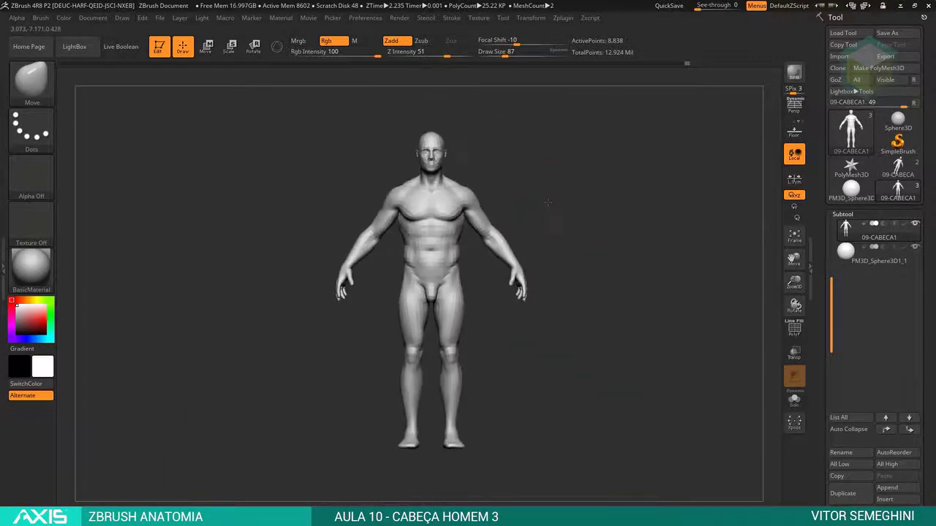
{"action": "key", "text": "d"}
{"action": "mouse_move", "coordinate": [561, 222]}
{"action": "left_mouse_down"}
{"action": "mouse_move", "coordinate": [441, 369]}
{"action": "mouse_move", "coordinate": [573, 177]}
{"action": "mouse_move", "coordinate": [549, 188]}
{"action": "left_mouse_up"}
Subdivide to the highest level and orbit the head through profile, three-quarter and front views.
{"action": "left_click_drag", "start_coordinate": [492, 241], "coordinate": [539, 240]}
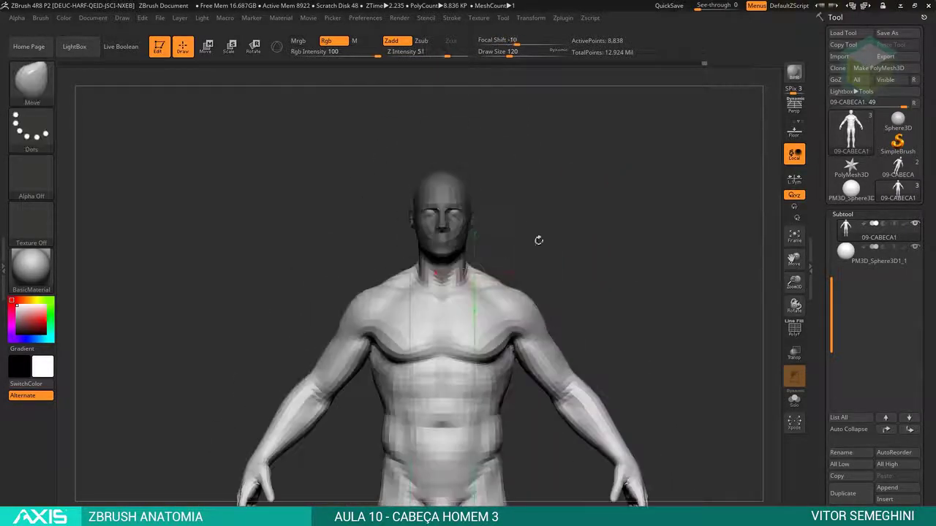
{"action": "key", "text": "ctrl+d"}
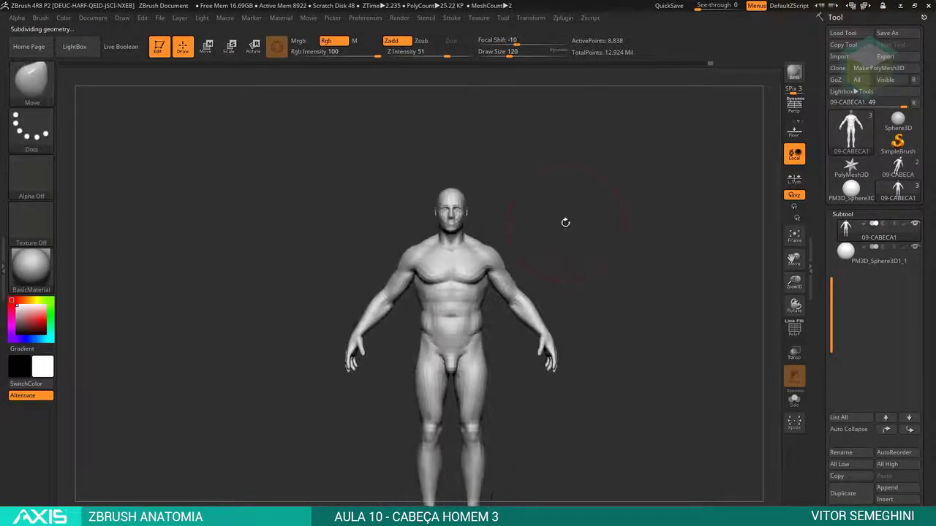
{"action": "mouse_move", "coordinate": [557, 220]}
{"action": "left_mouse_down"}
{"action": "mouse_move", "coordinate": [365, 322]}
{"action": "mouse_move", "coordinate": [438, 341]}
{"action": "left_mouse_up"}
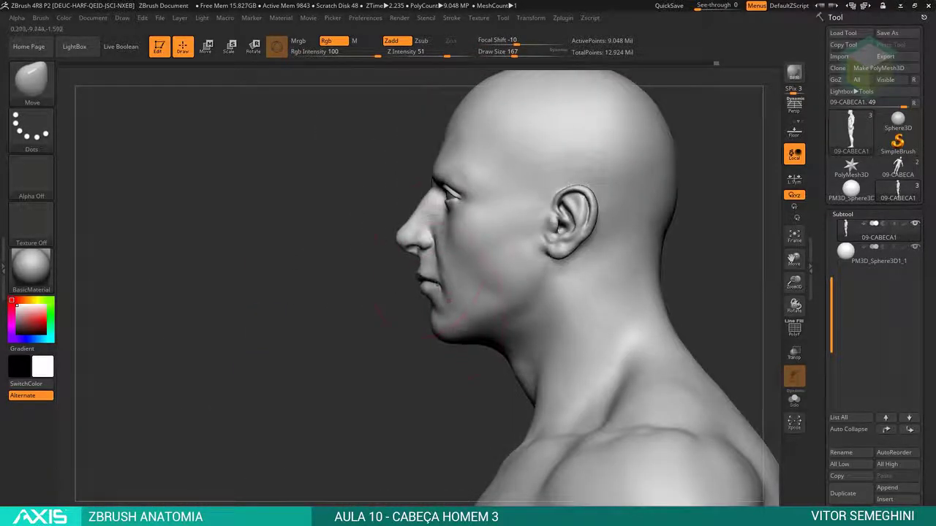
{"action": "mouse_move", "coordinate": [437, 285]}
{"action": "left_mouse_down"}
{"action": "mouse_move", "coordinate": [527, 176]}
{"action": "mouse_move", "coordinate": [597, 165]}
{"action": "mouse_move", "coordinate": [570, 259]}
{"action": "mouse_move", "coordinate": [537, 298]}
{"action": "mouse_move", "coordinate": [589, 238]}
{"action": "left_mouse_up"}
{"action": "left_click_drag", "start_coordinate": [568, 271], "coordinate": [597, 270]}
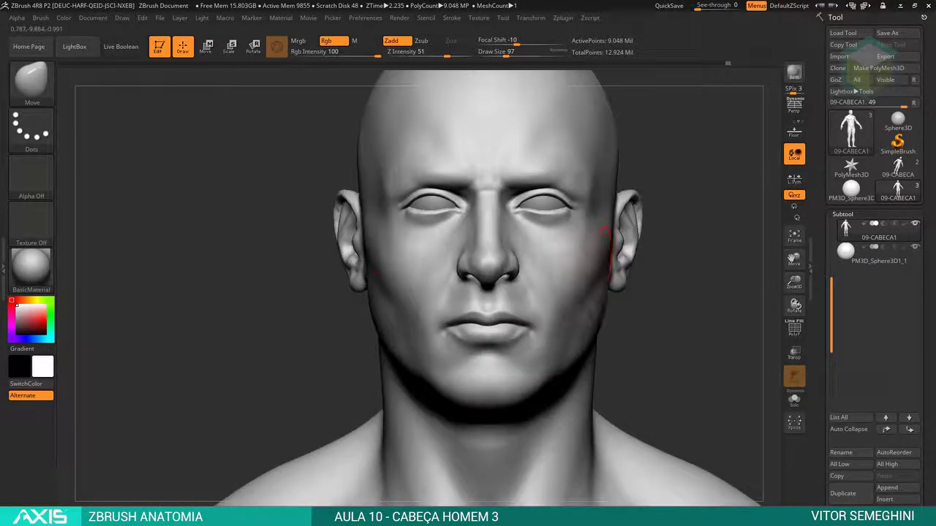
{"action": "left_click_drag", "start_coordinate": [548, 344], "coordinate": [607, 272]}
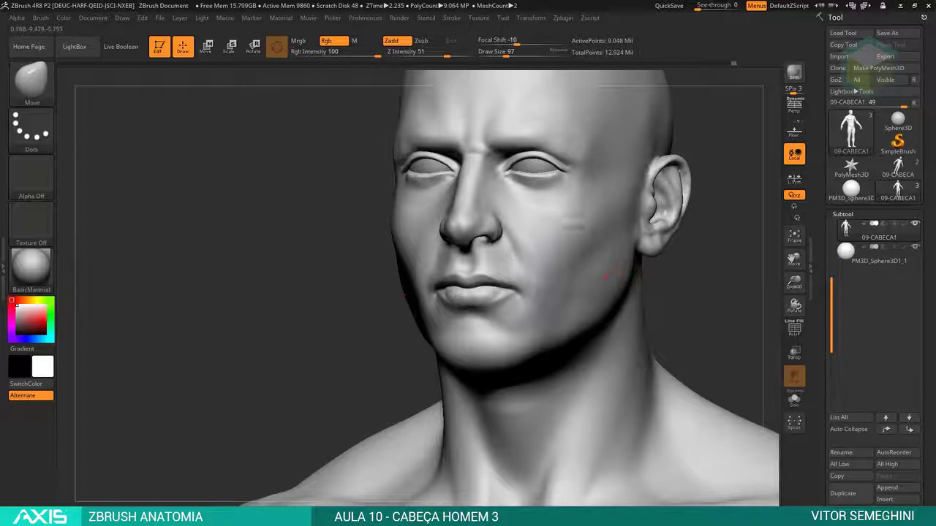
{"action": "mouse_move", "coordinate": [683, 282]}
{"action": "left_mouse_down"}
{"action": "mouse_move", "coordinate": [662, 297]}
{"action": "mouse_move", "coordinate": [614, 259]}
{"action": "mouse_move", "coordinate": [613, 296]}
{"action": "mouse_move", "coordinate": [679, 266]}
{"action": "mouse_move", "coordinate": [635, 240]}
{"action": "mouse_move", "coordinate": [608, 278]}
{"action": "mouse_move", "coordinate": [643, 263]}
{"action": "mouse_move", "coordinate": [614, 263]}
{"action": "mouse_move", "coordinate": [636, 268]}
{"action": "mouse_move", "coordinate": [637, 307]}
{"action": "mouse_move", "coordinate": [541, 267]}
{"action": "left_mouse_up"}
{"action": "left_click_drag", "start_coordinate": [479, 269], "coordinate": [526, 278], "text": "shift"}
Reduce the Move brush to size 35 and frame the whole body from a raised three-quarter view.
{"action": "key", "text": "space"}
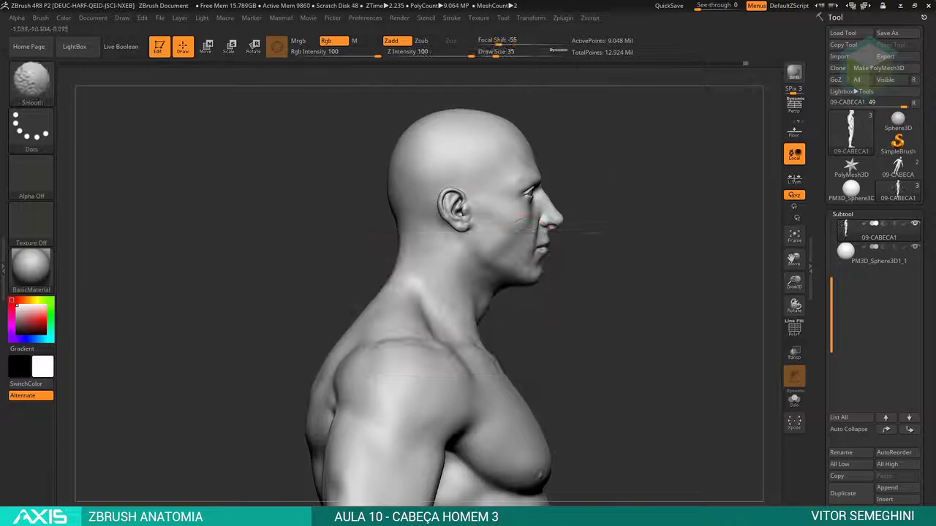
{"action": "left_click_drag", "start_coordinate": [482, 307], "coordinate": [490, 453], "text": "shift"}
{"action": "key", "text": "f"}
{"action": "mouse_move", "coordinate": [599, 190]}
{"action": "left_mouse_down"}
{"action": "mouse_move", "coordinate": [549, 192]}
{"action": "mouse_move", "coordinate": [598, 209]}
{"action": "mouse_move", "coordinate": [519, 216]}
{"action": "left_mouse_up"}
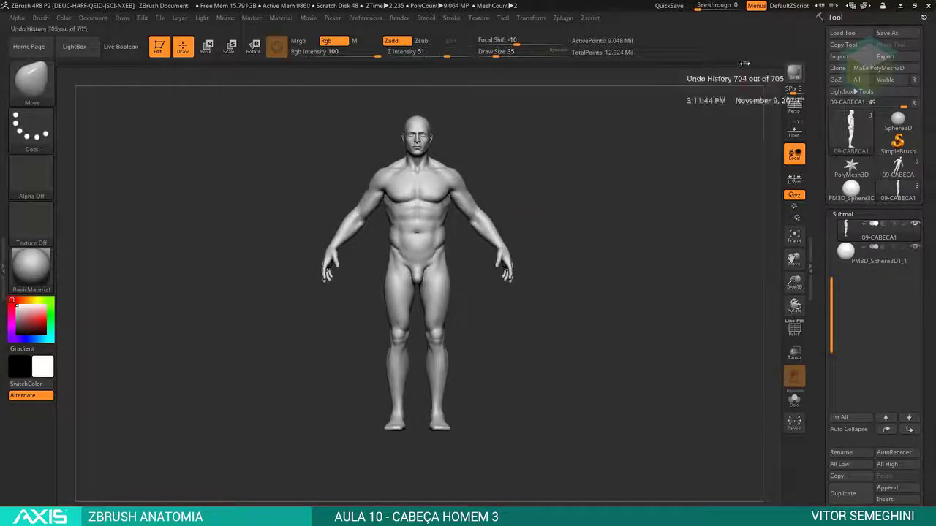
Scrub the undo history back to the low-resolution state (about 8,838 points) and view it three-quarter.
{"action": "left_click", "coordinate": [740, 66]}
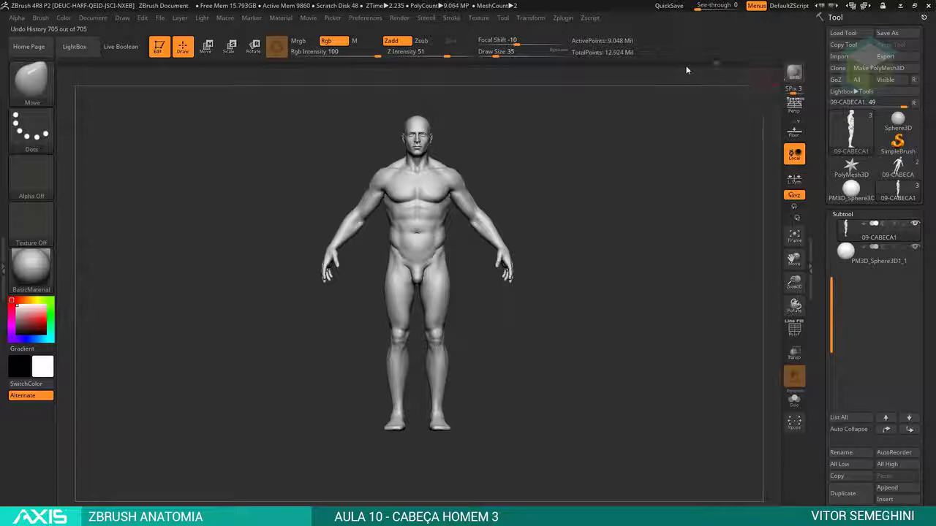
{"action": "mouse_move", "coordinate": [686, 69]}
{"action": "left_mouse_down"}
{"action": "mouse_move", "coordinate": [657, 69]}
{"action": "mouse_move", "coordinate": [727, 71]}
{"action": "left_mouse_up"}
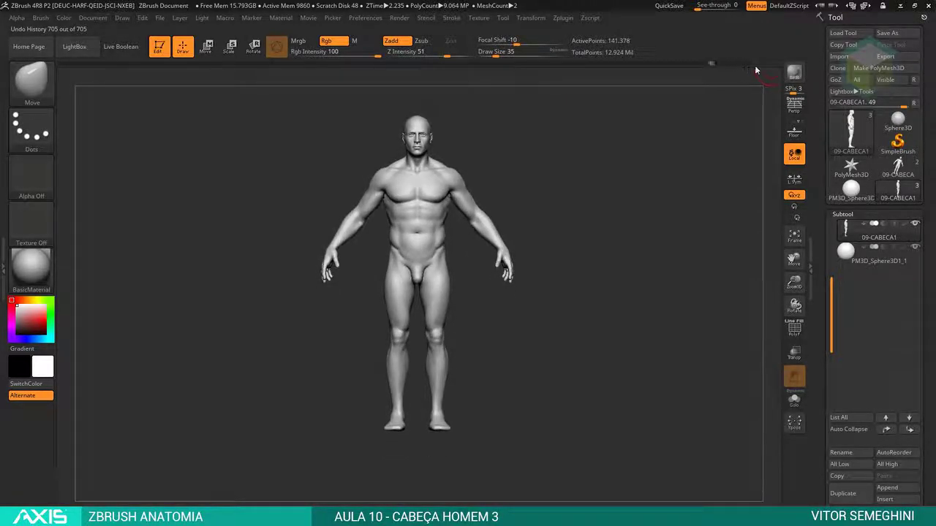
{"action": "mouse_move", "coordinate": [597, 171]}
{"action": "left_mouse_down"}
{"action": "mouse_move", "coordinate": [575, 175]}
{"action": "mouse_move", "coordinate": [572, 158]}
{"action": "mouse_move", "coordinate": [617, 154]}
{"action": "mouse_move", "coordinate": [523, 180]}
{"action": "left_mouse_up"}
With the Transpose gizmo pivoted at the crotch, scale the body slightly down relative to the head.
{"action": "key", "text": "ctrl"}
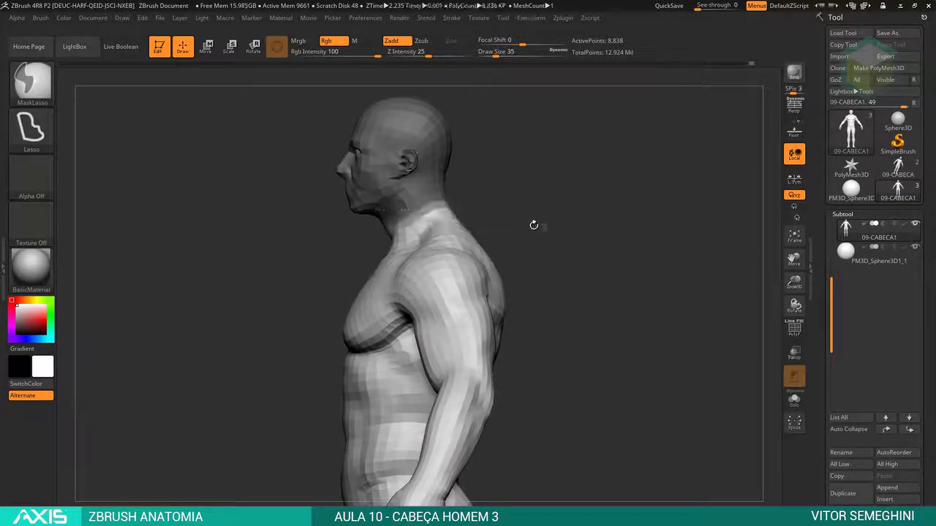
{"action": "left_click_drag", "start_coordinate": [543, 226], "coordinate": [555, 194], "text": "alt"}
{"action": "key", "text": "w"}
{"action": "left_click_drag", "start_coordinate": [643, 307], "coordinate": [689, 257], "text": "alt"}
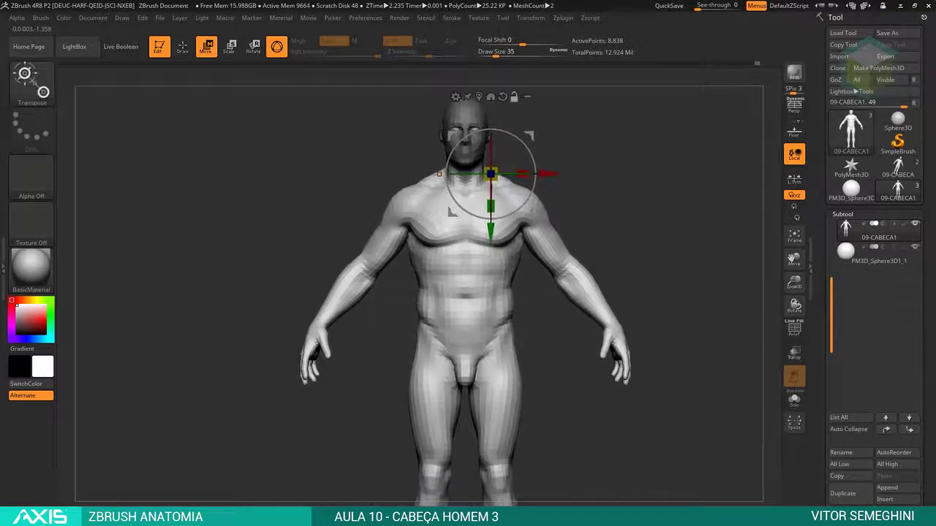
{"action": "left_click_drag", "start_coordinate": [546, 174], "coordinate": [529, 174], "text": "alt"}
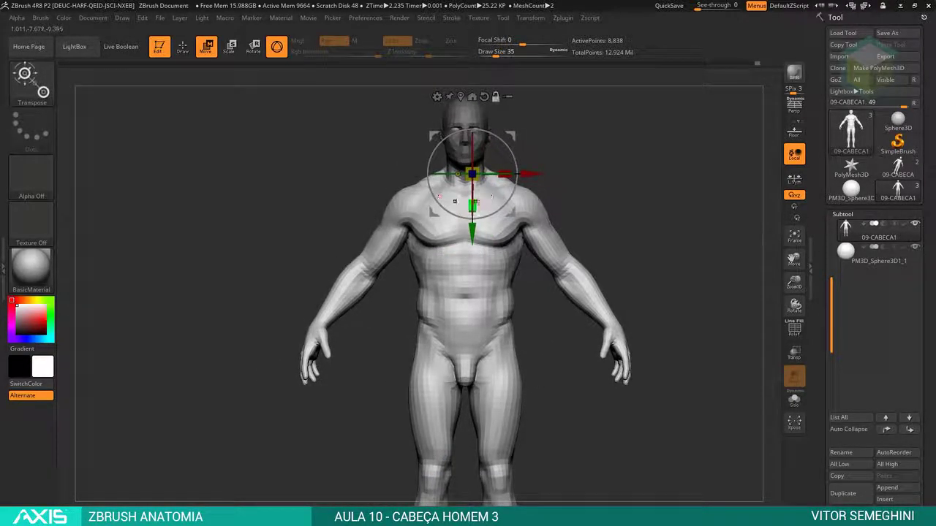
{"action": "left_click_drag", "start_coordinate": [472, 174], "coordinate": [541, 161]}
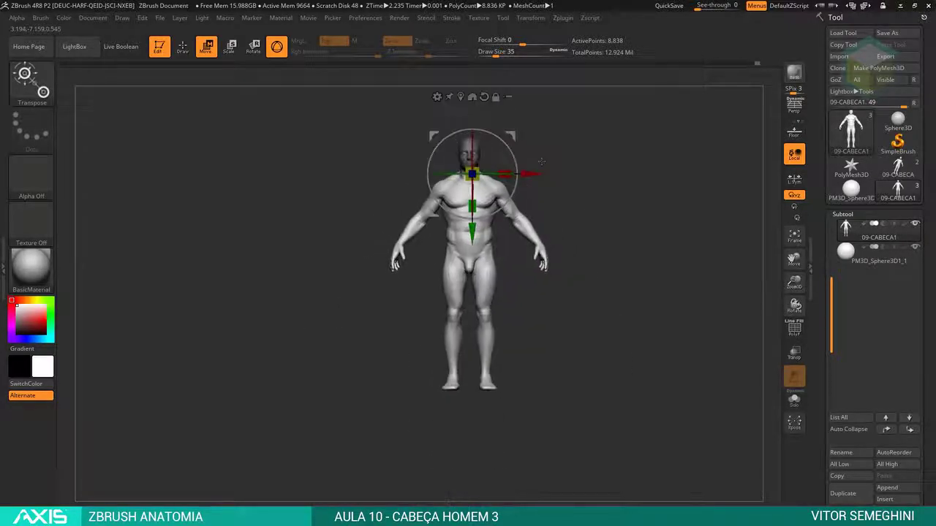
{"action": "key", "text": "ctrl+z"}
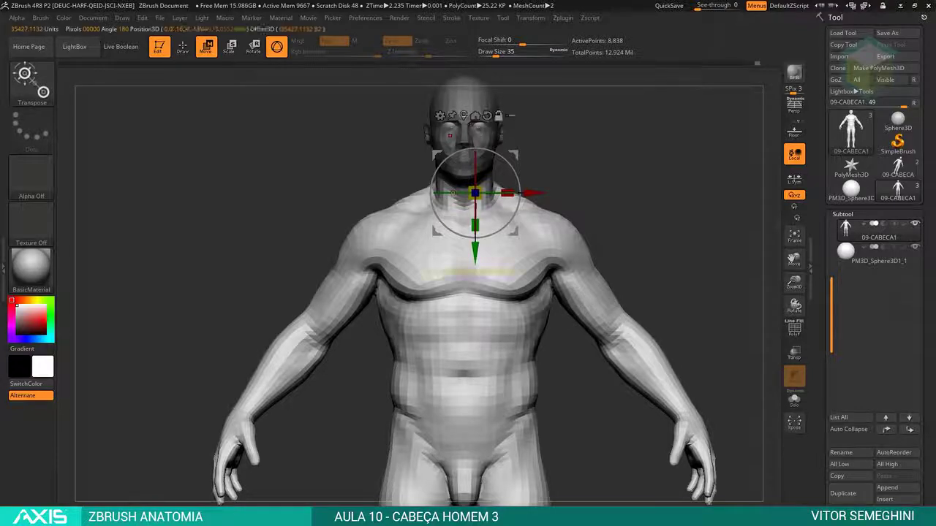
{"action": "left_click", "coordinate": [475, 386]}
{"action": "mouse_move", "coordinate": [475, 386]}
{"action": "left_mouse_down"}
{"action": "mouse_move", "coordinate": [490, 399]}
{"action": "mouse_move", "coordinate": [475, 359]}
{"action": "mouse_move", "coordinate": [626, 265]}
{"action": "left_mouse_up"}
{"action": "key", "text": "q"}
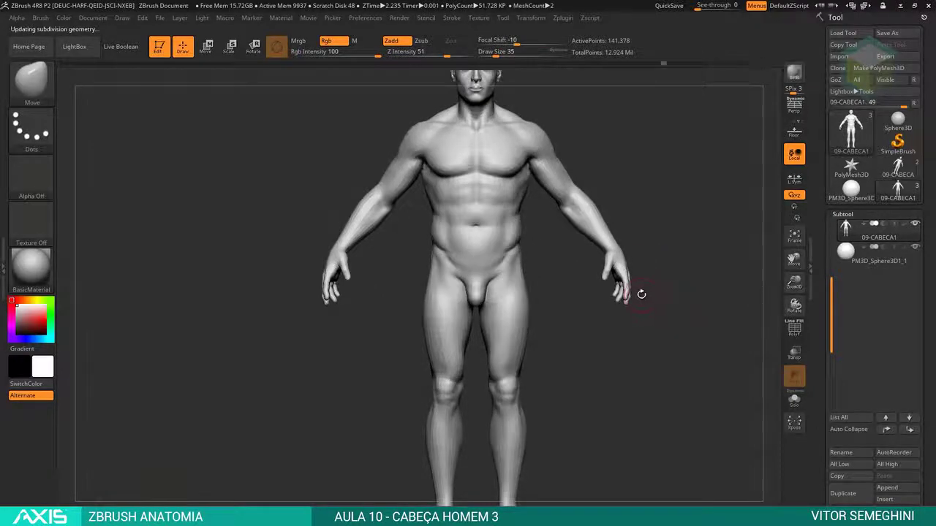
Review the whole figure in three-quarter, chest-and-head, side and front views.
{"action": "key", "text": "f"}
{"action": "mouse_move", "coordinate": [642, 295]}
{"action": "left_mouse_down"}
{"action": "mouse_move", "coordinate": [613, 251]}
{"action": "mouse_move", "coordinate": [589, 253]}
{"action": "mouse_move", "coordinate": [646, 258]}
{"action": "mouse_move", "coordinate": [604, 257]}
{"action": "mouse_move", "coordinate": [501, 129]}
{"action": "mouse_move", "coordinate": [670, 392]}
{"action": "left_mouse_up"}
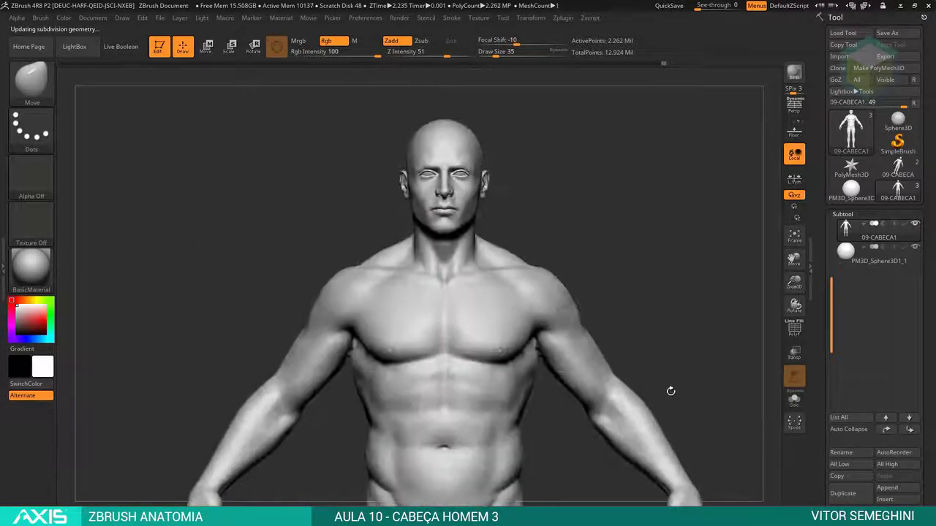
{"action": "left_click_drag", "start_coordinate": [654, 277], "coordinate": [464, 217]}
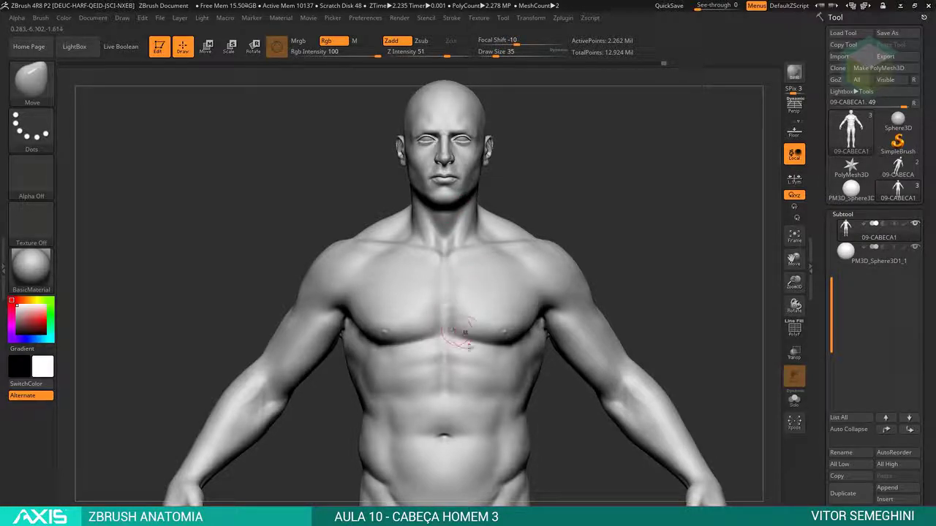
{"action": "key", "text": "f"}
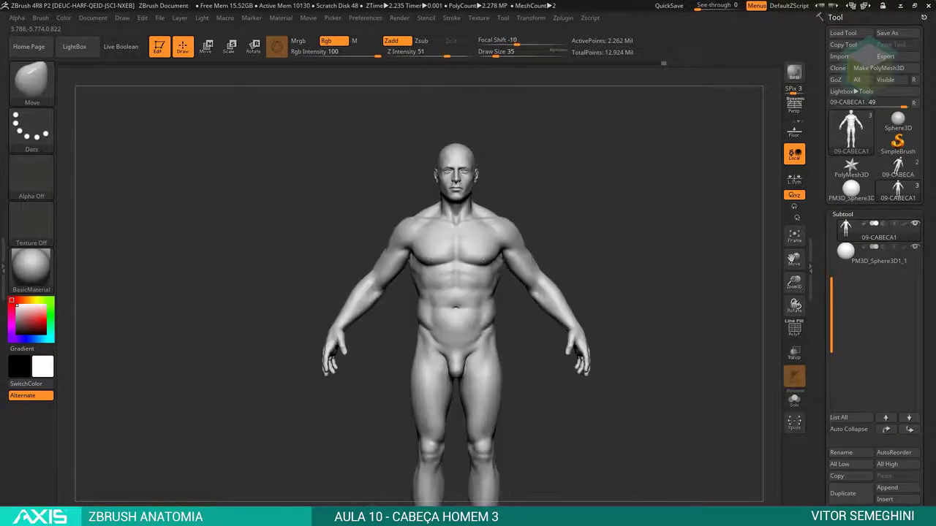
{"action": "mouse_move", "coordinate": [512, 205]}
{"action": "left_mouse_down"}
{"action": "mouse_move", "coordinate": [609, 210]}
{"action": "mouse_move", "coordinate": [606, 162]}
{"action": "left_mouse_up"}
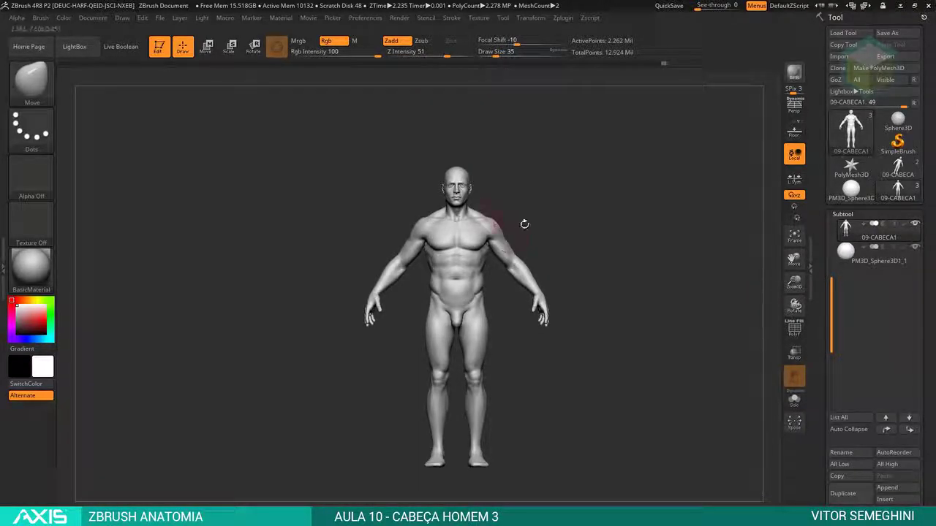
Zoom in on the head and turn it to a left profile to inspect the facial detail.
{"action": "scroll", "coordinate": [554, 220], "scroll_direction": "up", "scroll_amount": 2}
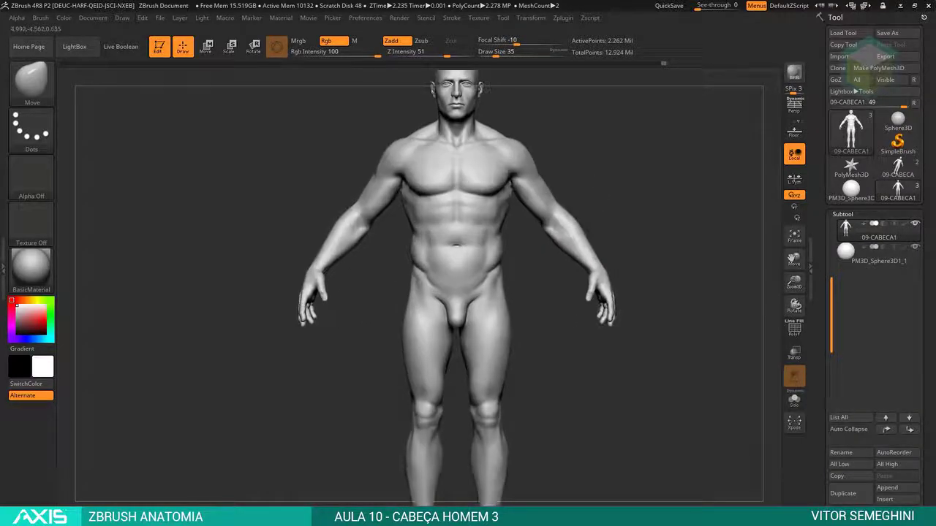
{"action": "scroll", "coordinate": [556, 256], "scroll_direction": "up", "scroll_amount": 2}
{"action": "scroll", "coordinate": [629, 285], "scroll_direction": "up", "scroll_amount": 2}
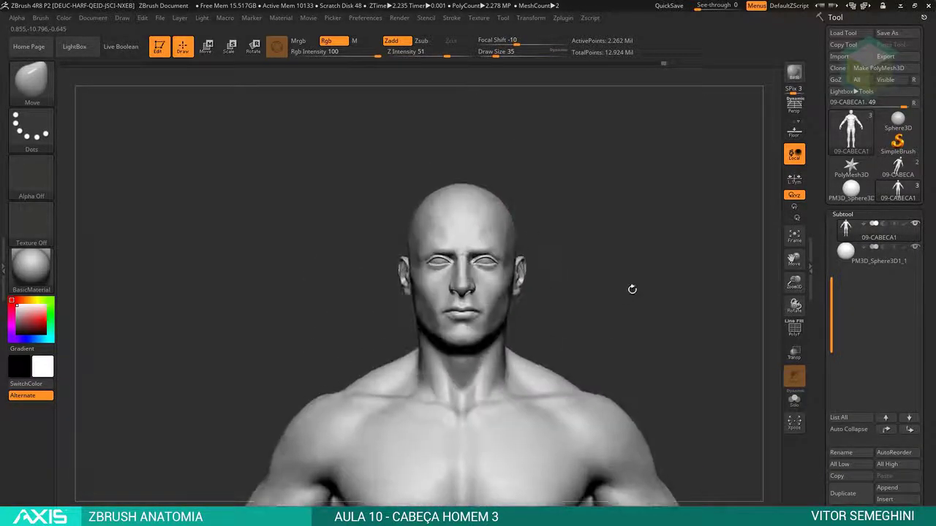
{"action": "left_click_drag", "start_coordinate": [631, 286], "coordinate": [685, 290]}
{"action": "scroll", "coordinate": [633, 280], "scroll_direction": "up", "scroll_amount": 2}
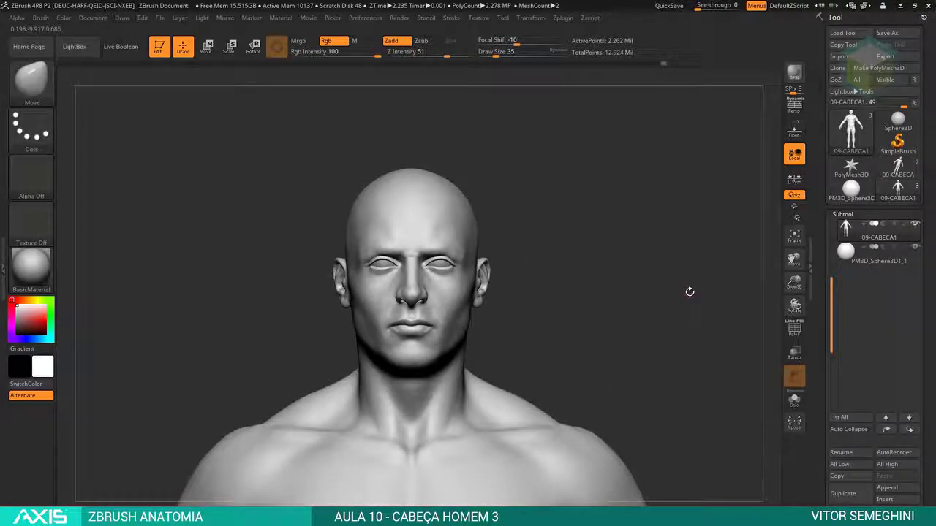